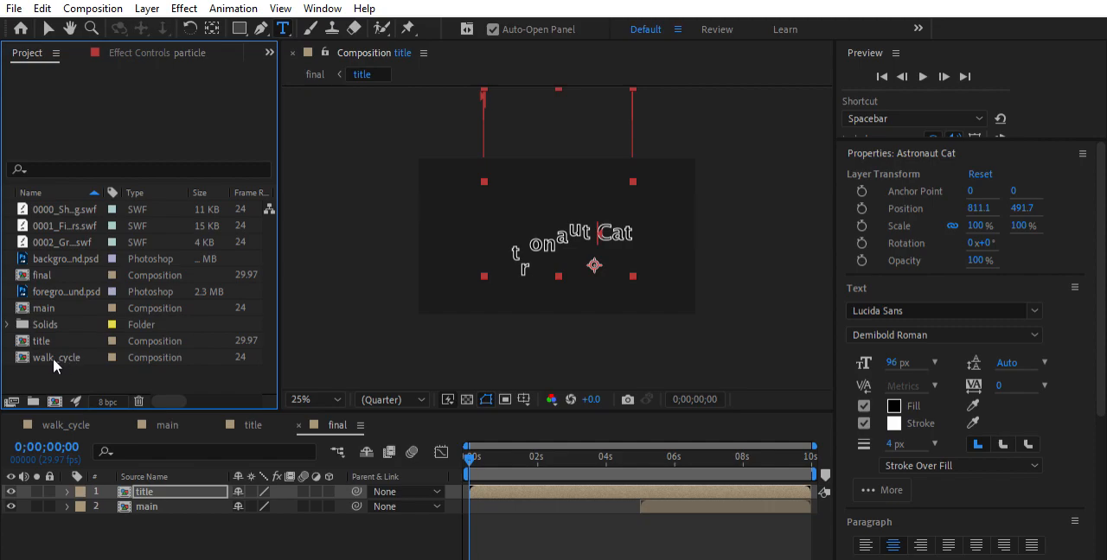
Create a 1280 x 720, 24 fps, 10-second composition named credits and add an empty text layer to it
double_click(98, 363)
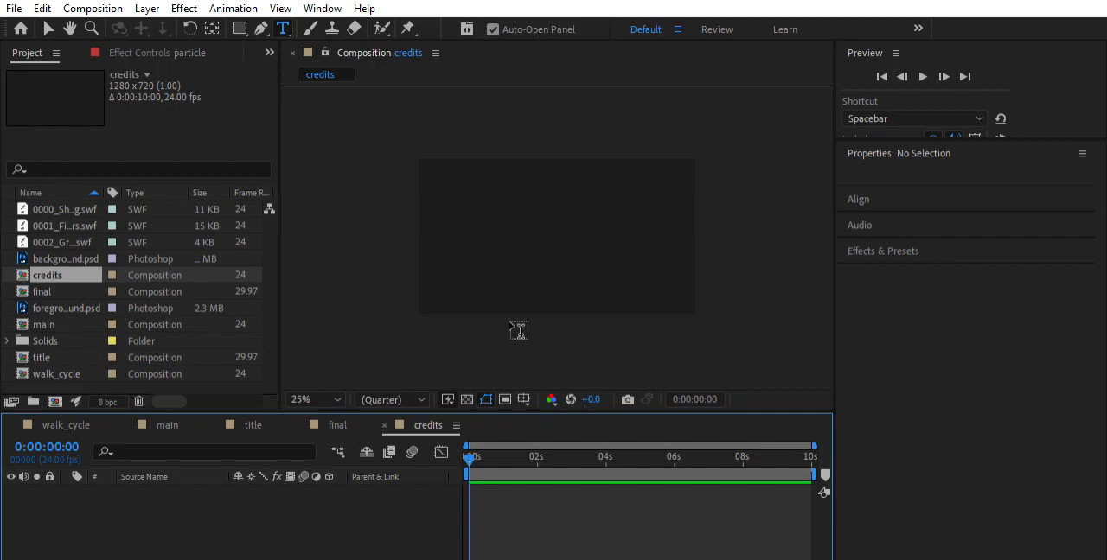
scroll(464, 275, down, 1)
scroll(464, 275, up, 2)
scroll(464, 275, down, 1)
key(ctrl+alt+shift+t)
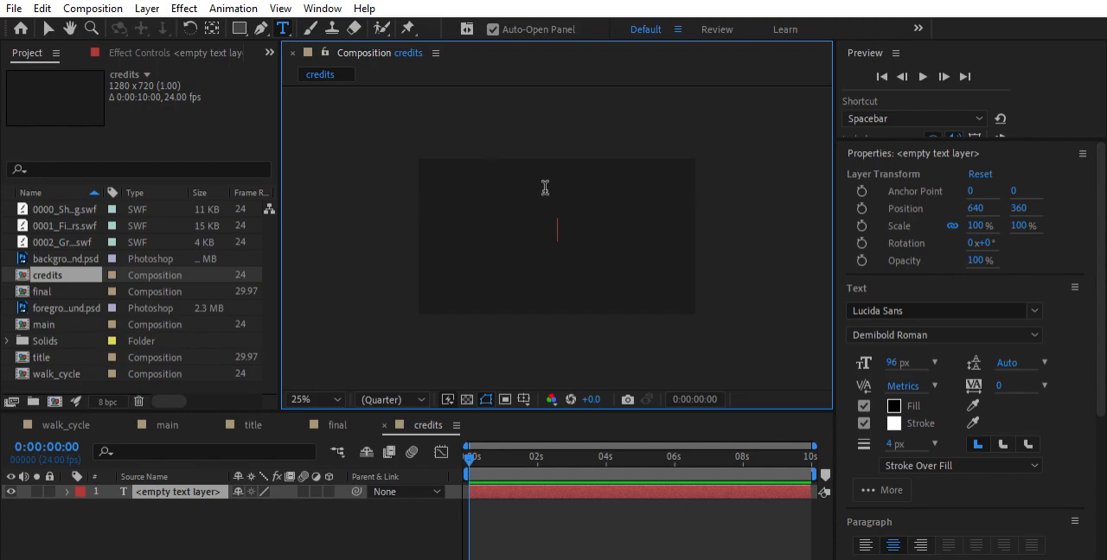
Enter "Astronaut Cat" as the text of the new layer in the credits composition
text(Astro)
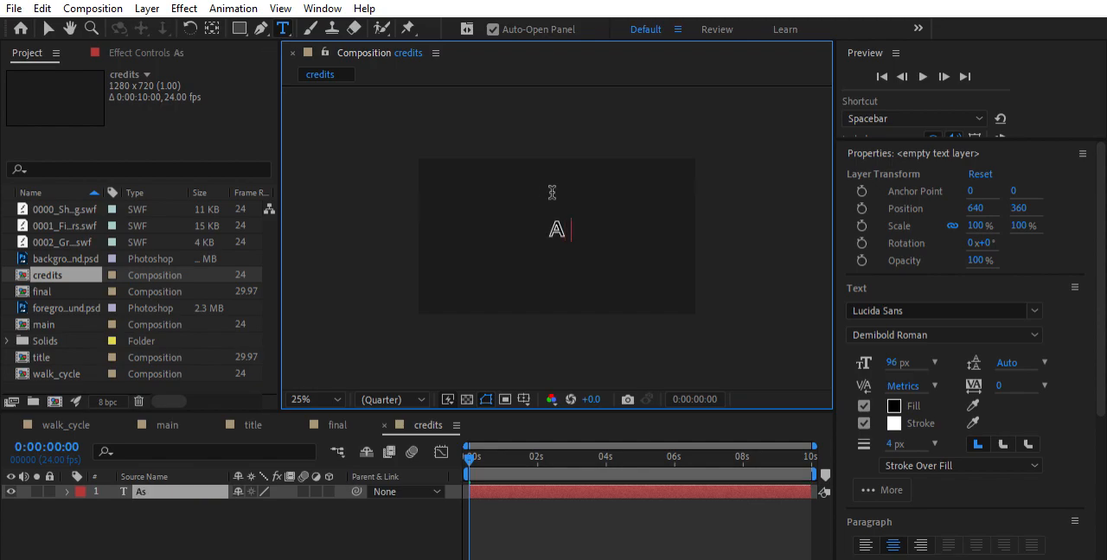
text(nauts)
key(BackSpace)
key(BackSpace)
key(BackSpace)
text(u)
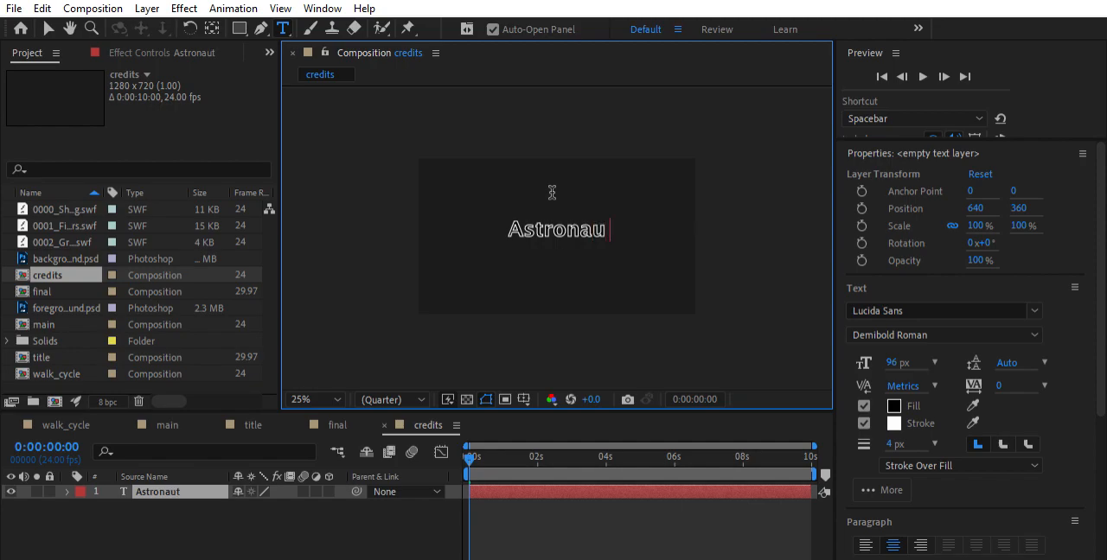
text(t Cat)
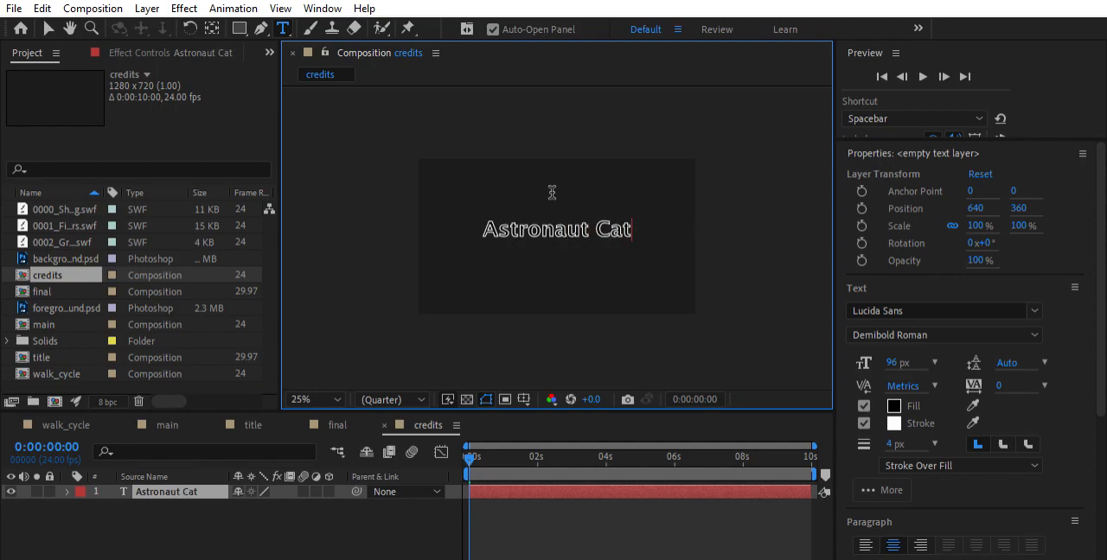
Set the font size of the "Astronaut Cat" text to 48 px
triple_click(573, 227)
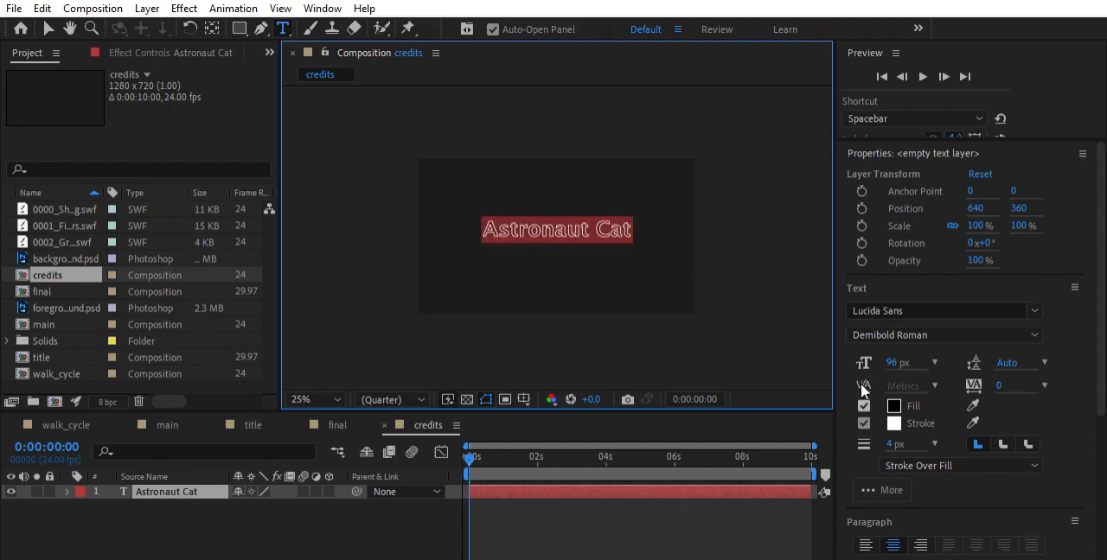
click(898, 362)
text(48)
key(Return)
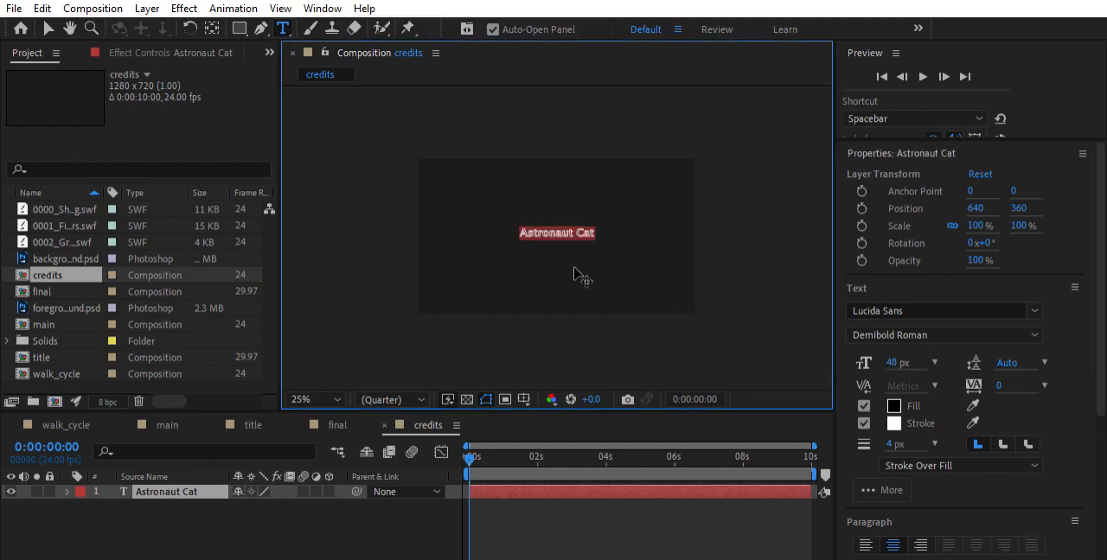
Add a second text line below the title reading "animation by" followed by the animator's first name
click(570, 232)
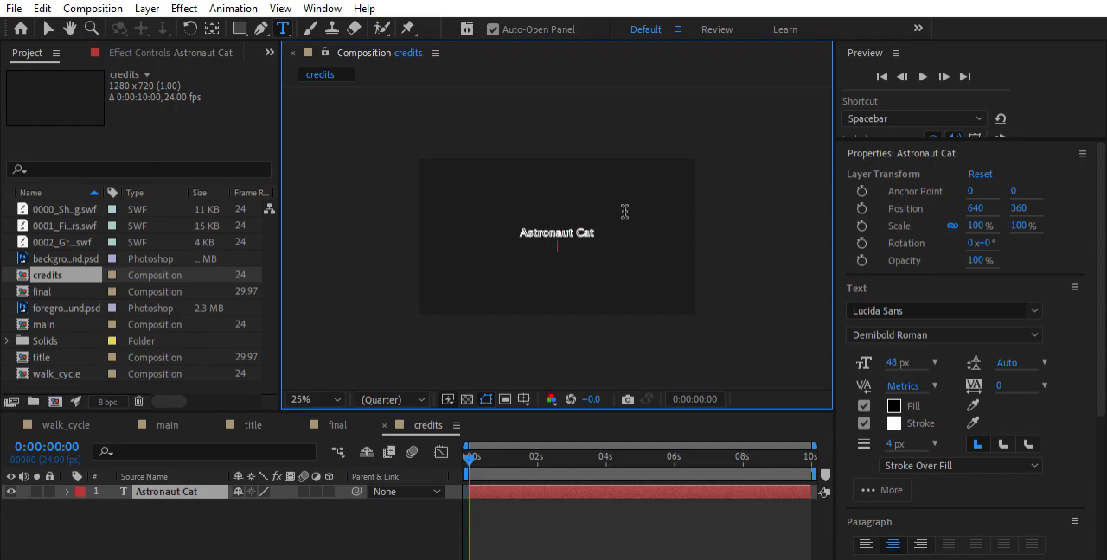
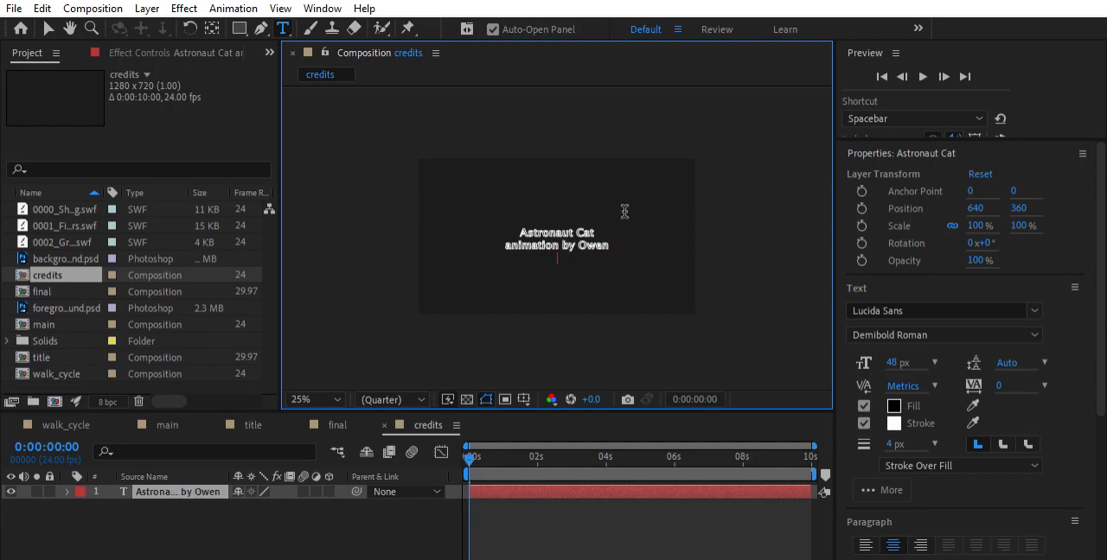
text(written by )
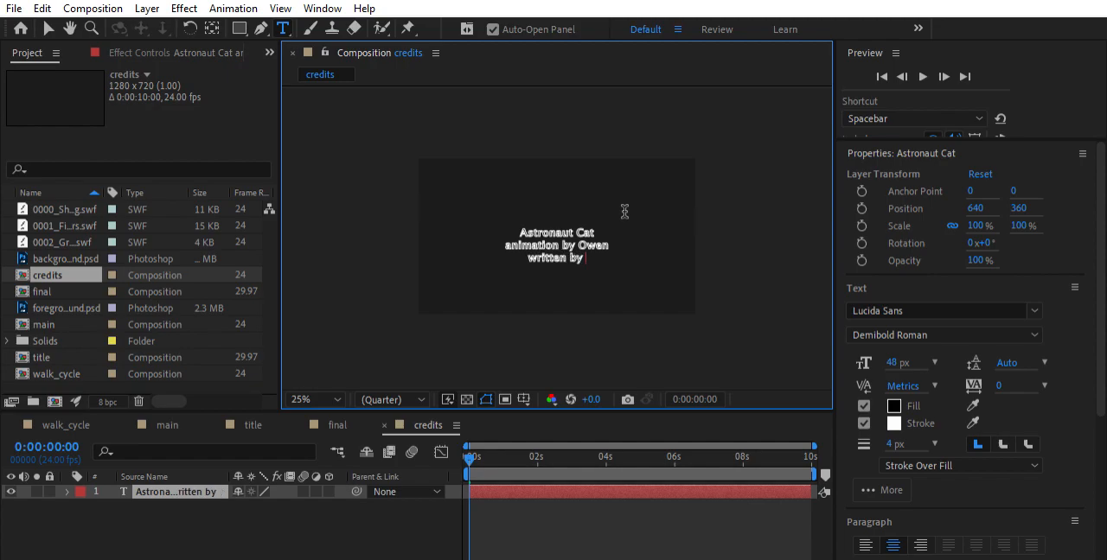
text(Owendire)
key(BackSpace)
key(BackSpace)
key(BackSpace)
key(BackSpace)
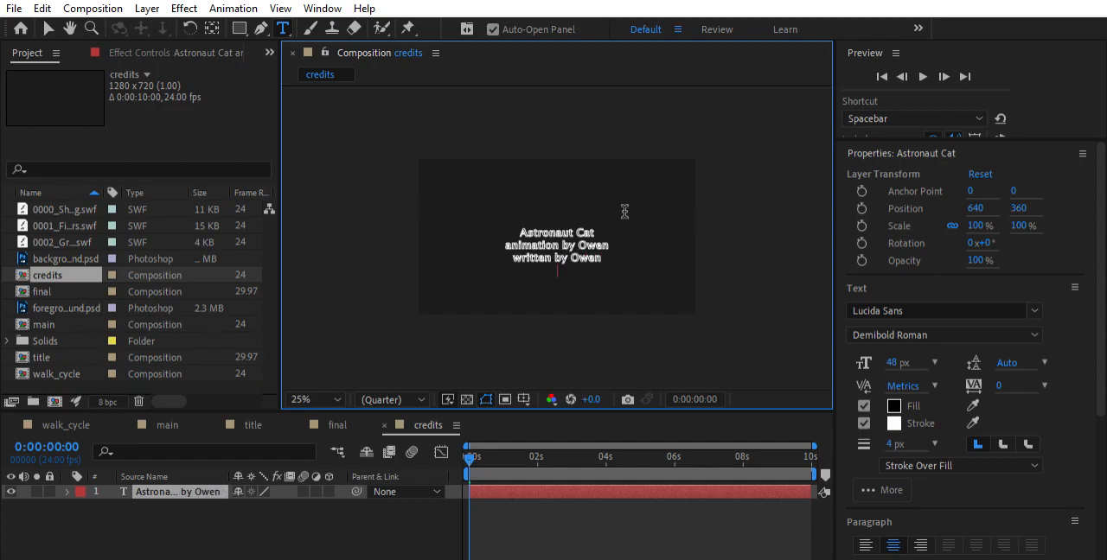
scroll(624, 211, down, 1)
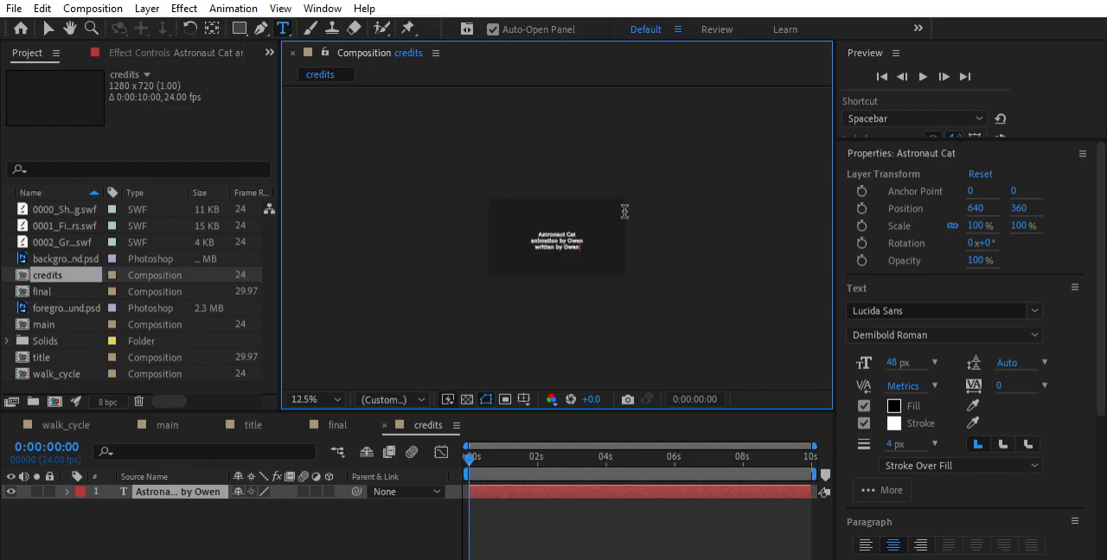
scroll(624, 212, up, 3)
triple_click(545, 286)
key(BackSpace)
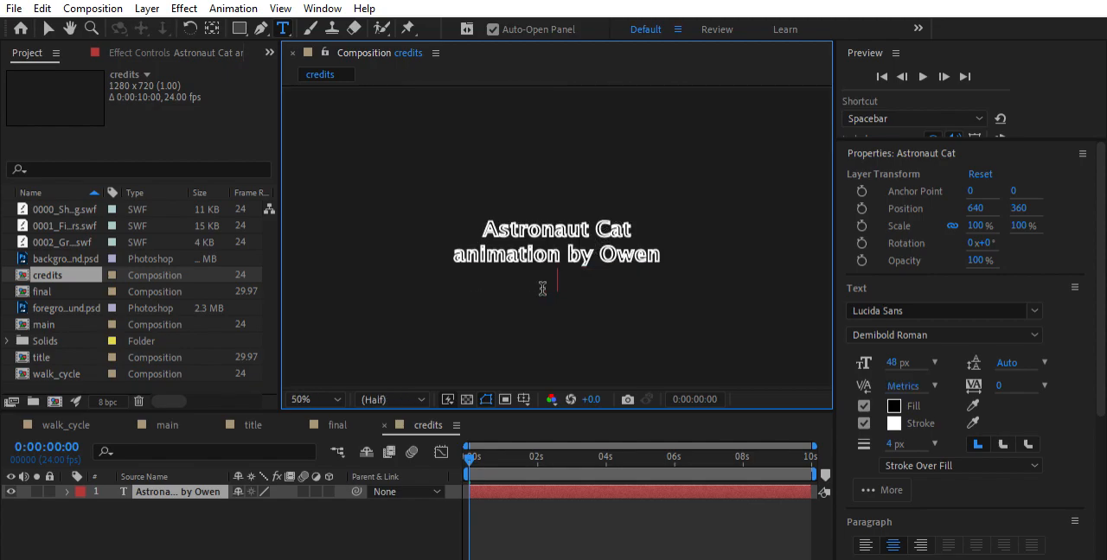
Complete the "animation by" line with the animator's surname
key(BackSpace)
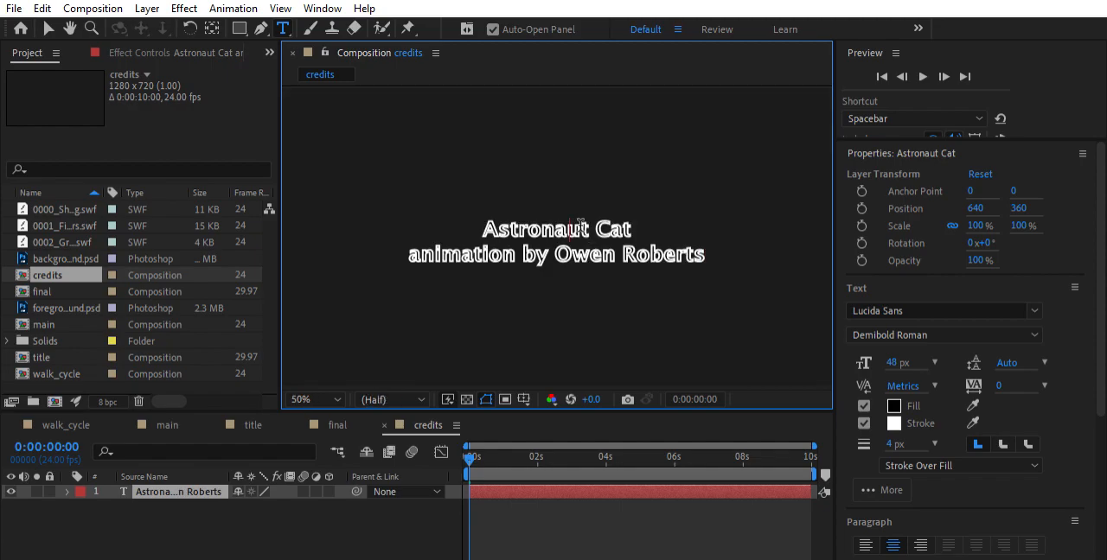
Set the stroke width of both lines of the credits text to 2 px
triple_click(580, 227)
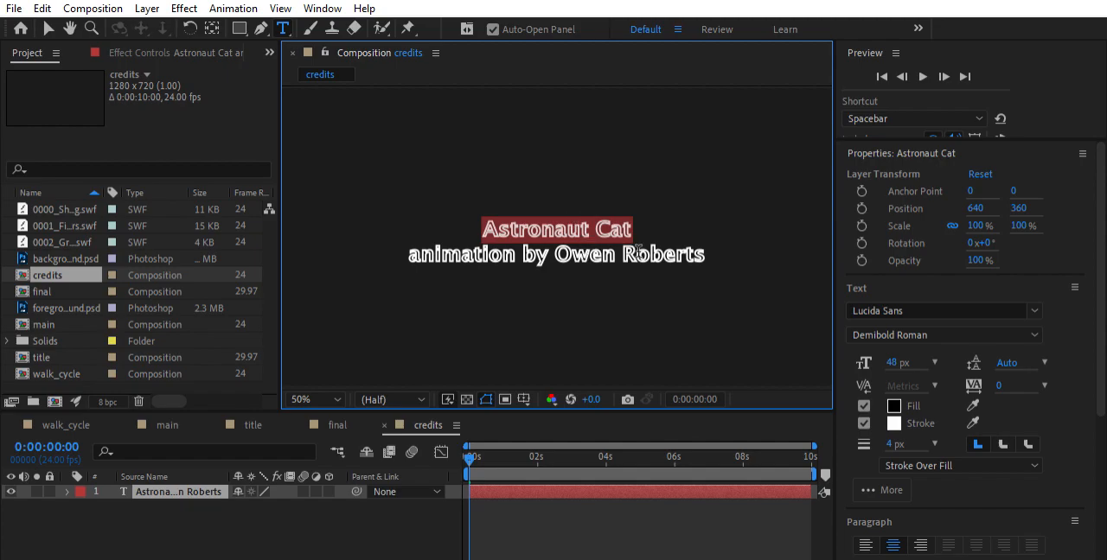
scroll(628, 248, up, 3)
scroll(629, 248, down, 3)
mouse_move(724, 259)
mouse_down()
mouse_move(522, 225)
mouse_move(441, 253)
mouse_up()
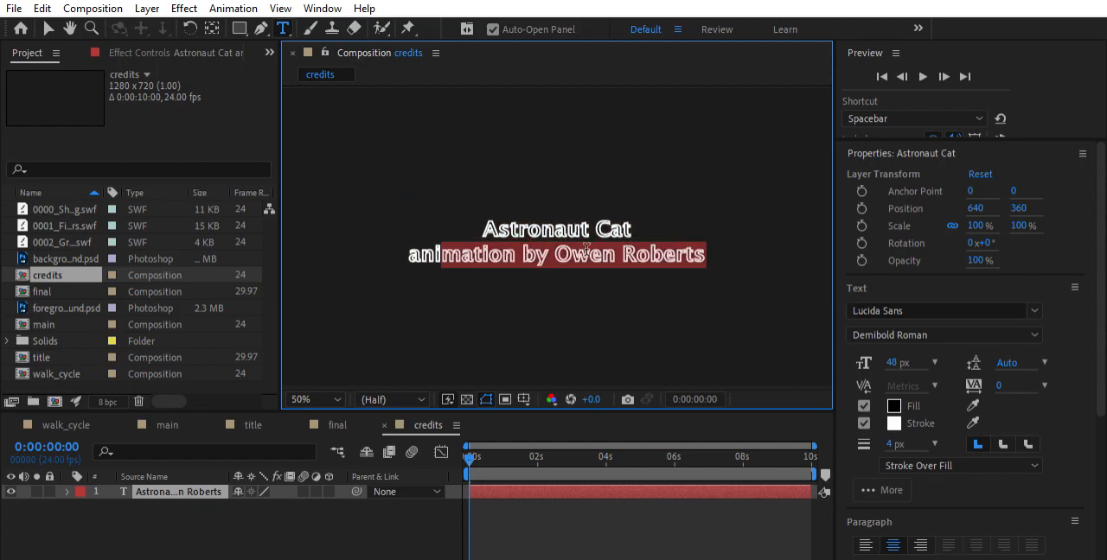
mouse_move(891, 444)
mouse_down()
mouse_move(909, 429)
mouse_move(874, 437)
mouse_up()
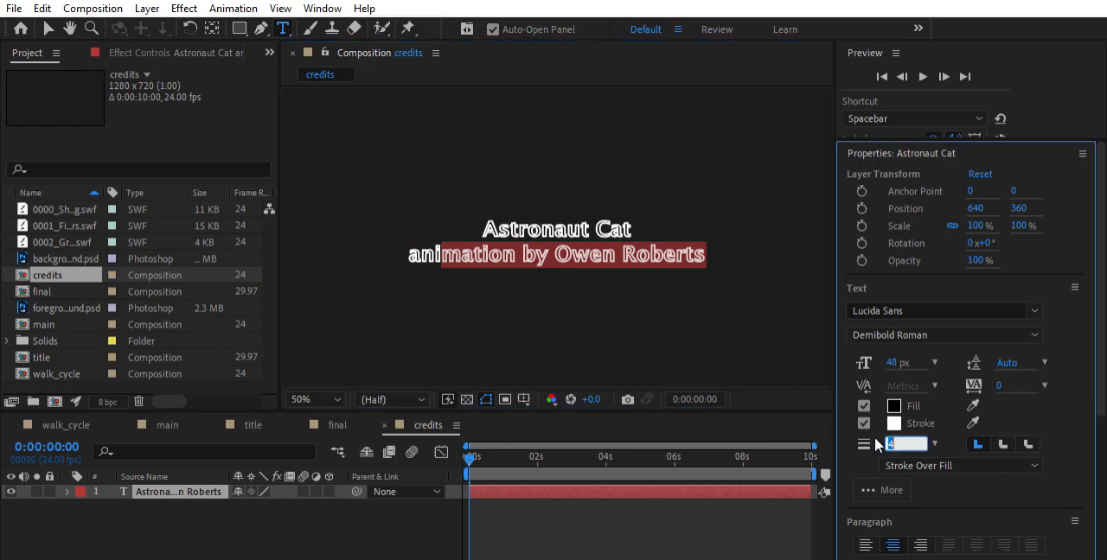
drag(467, 226, 634, 230)
key(ctrl+a)
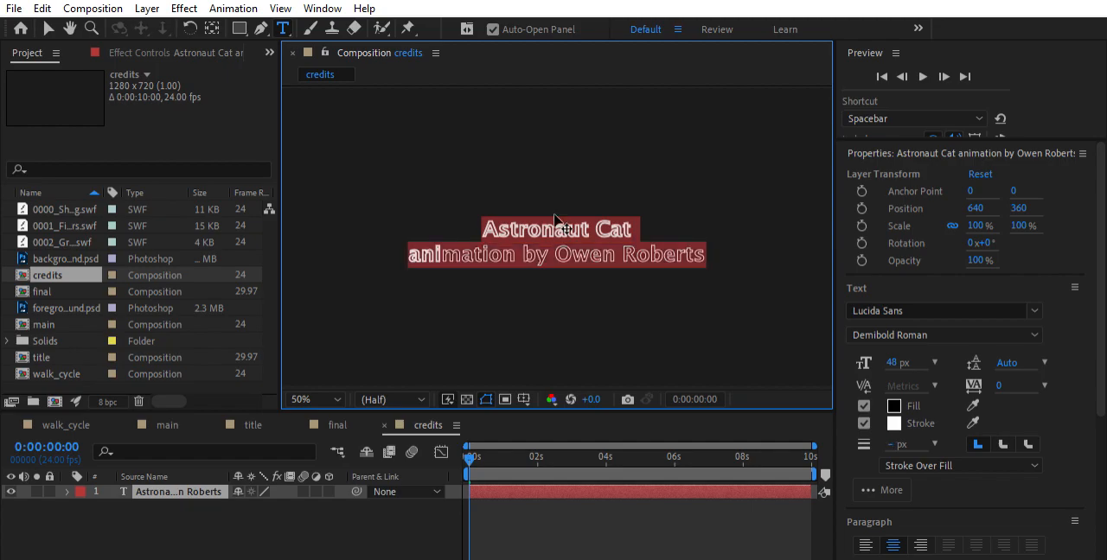
click(887, 441)
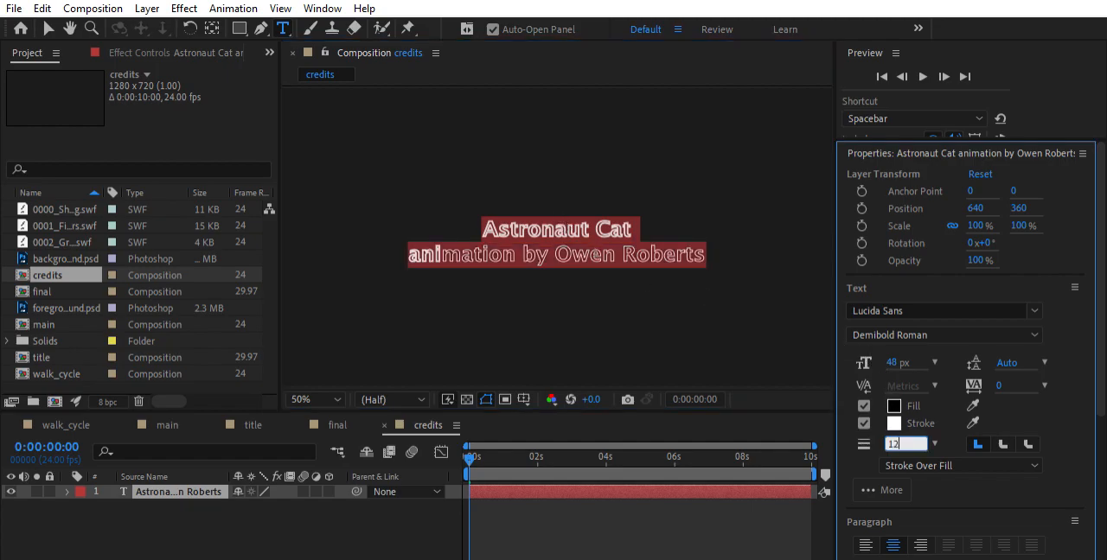
text(2)
key(Return)
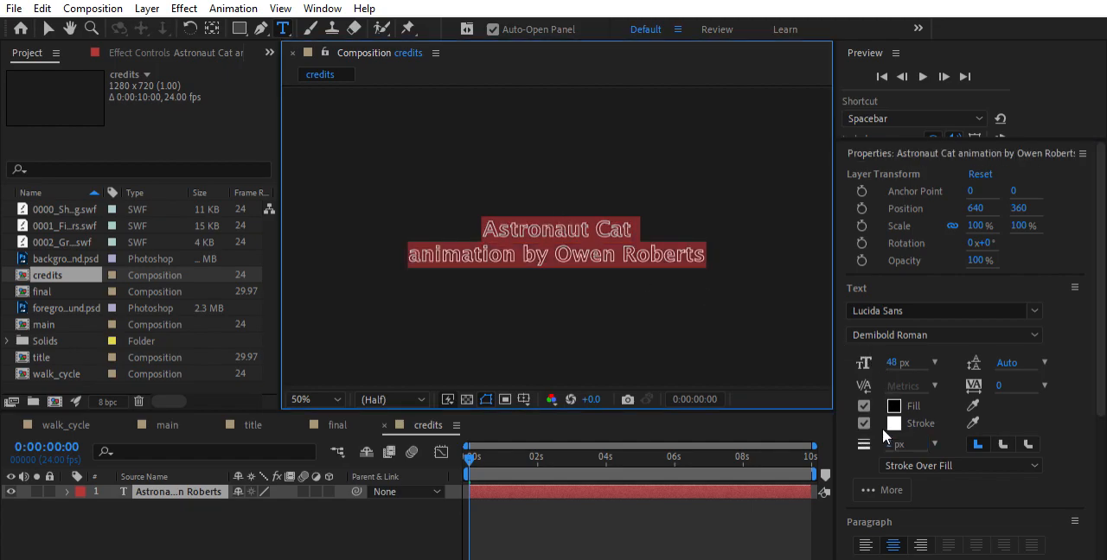
Left-align both lines of the credits text
click(864, 545)
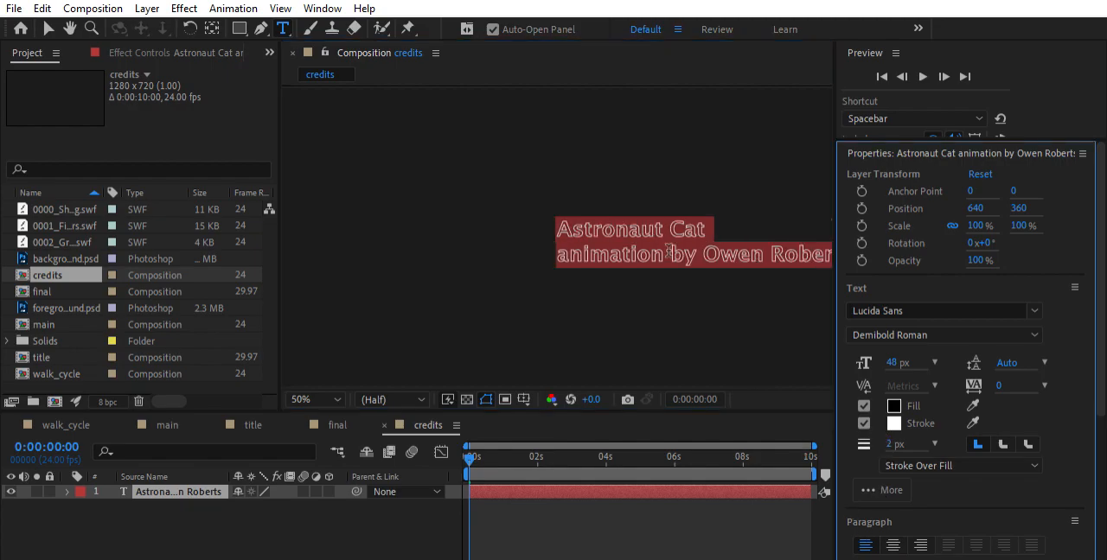
scroll(629, 266, up, 6)
scroll(631, 268, down, 7)
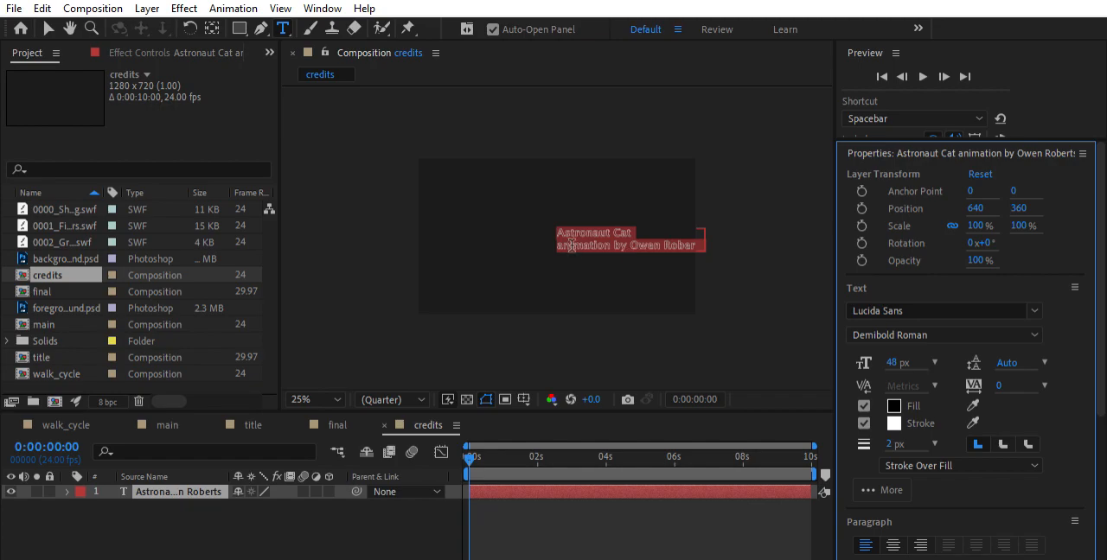
text(v)
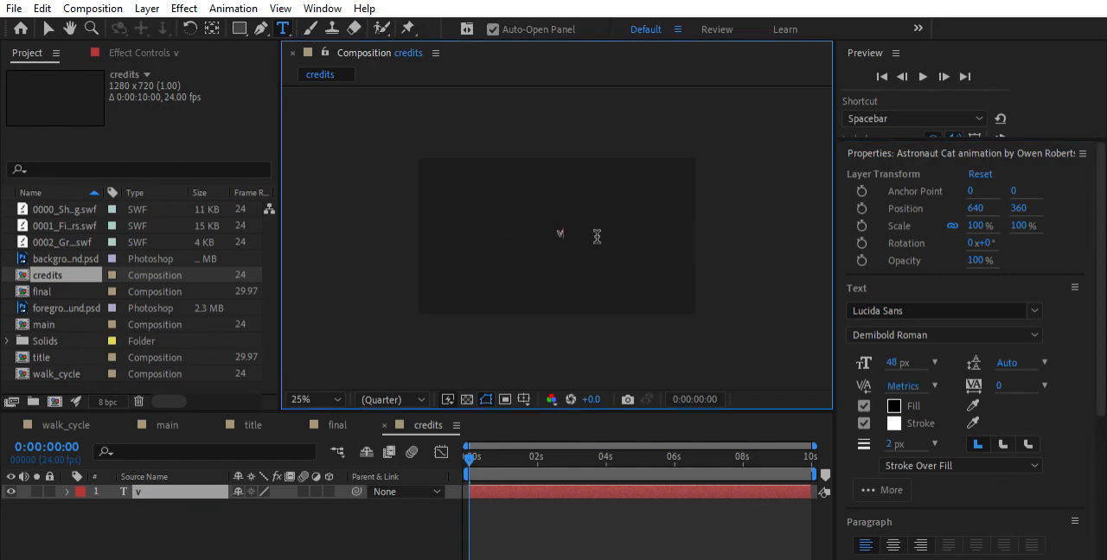
key(ctrl+z)
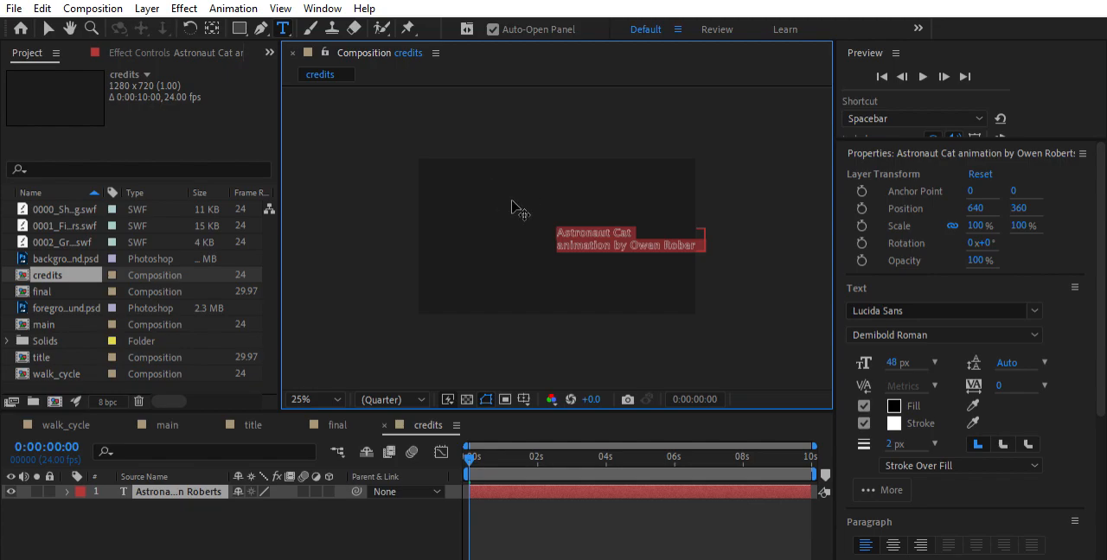
Move the credits text block to the middle of the frame, at about position 300, 336
click(306, 524)
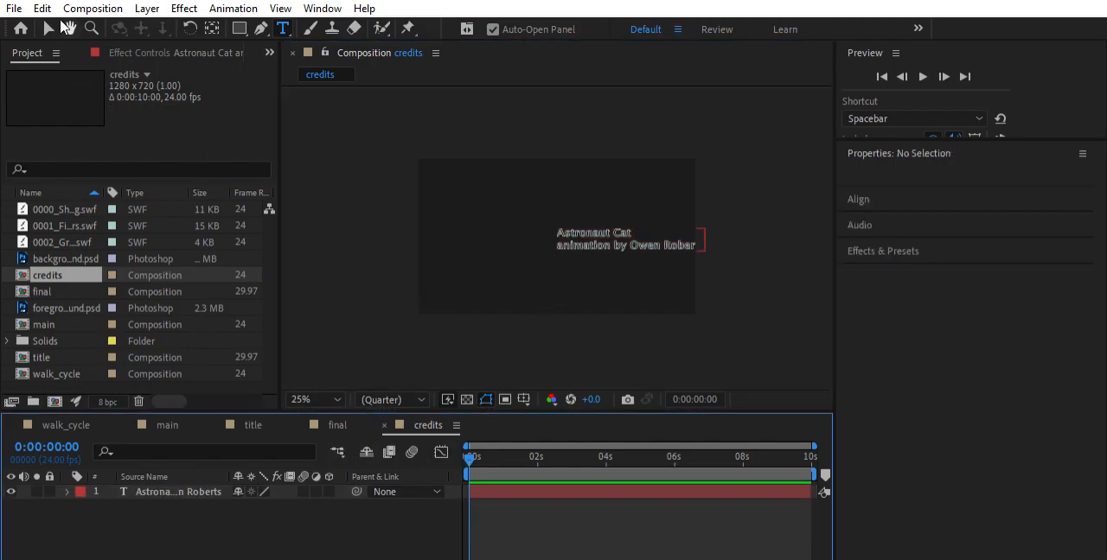
click(49, 28)
drag(608, 234, 530, 227)
key(comma)
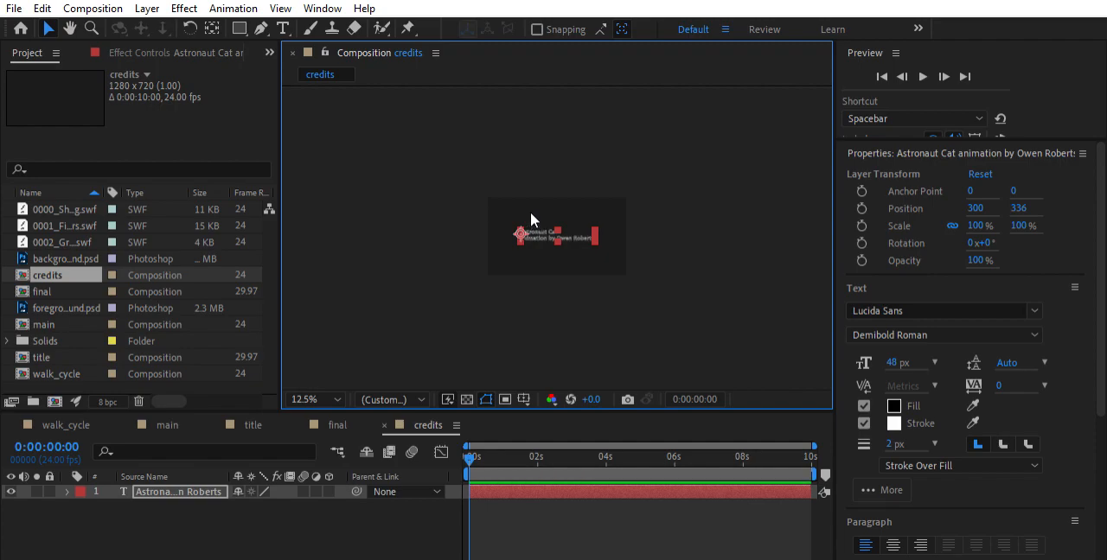
key(period)
key(period)
key(period)
key(comma)
key(comma)
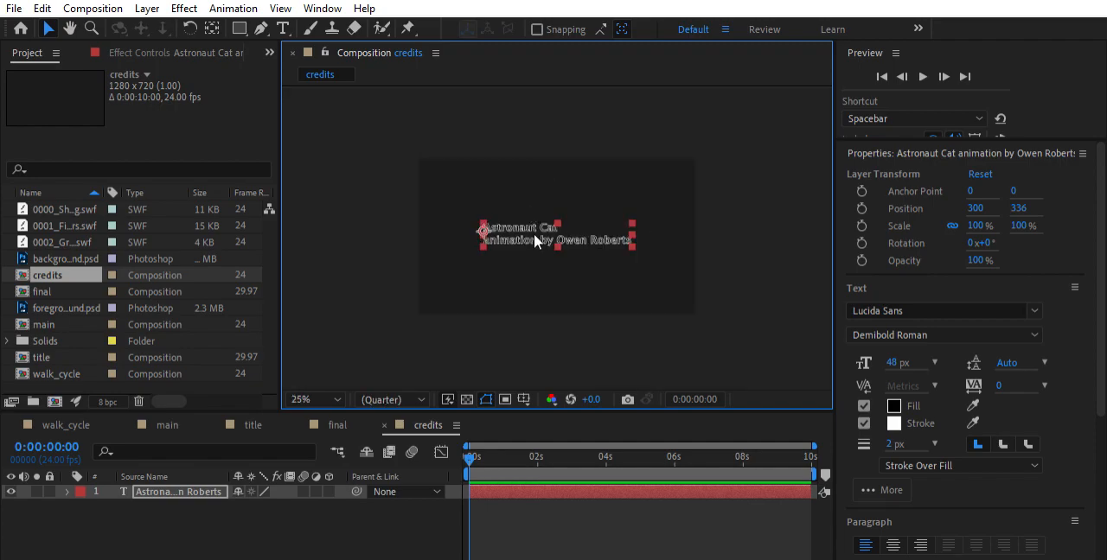
key(comma)
key(period)
key(period)
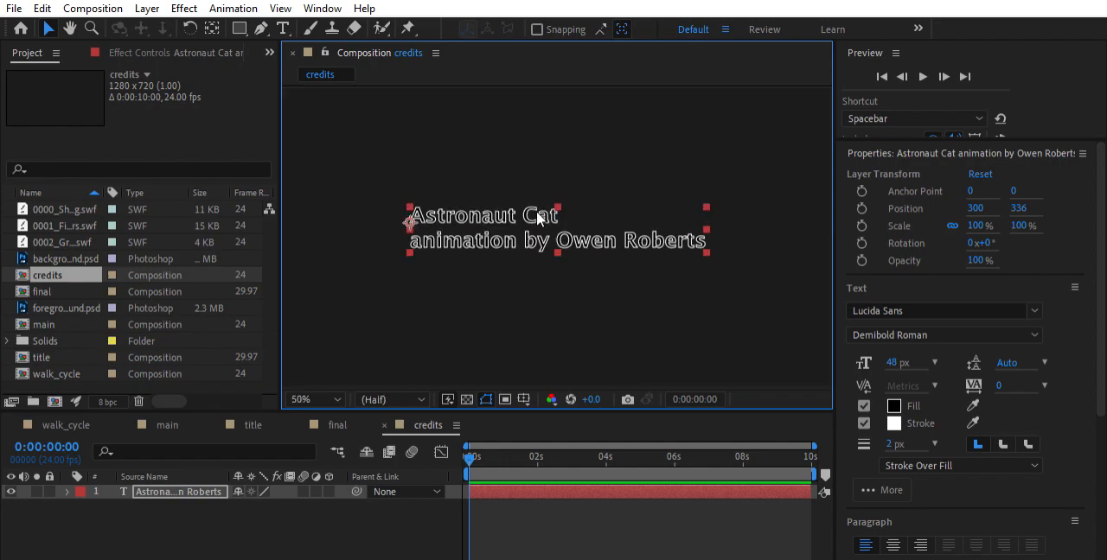
key(comma)
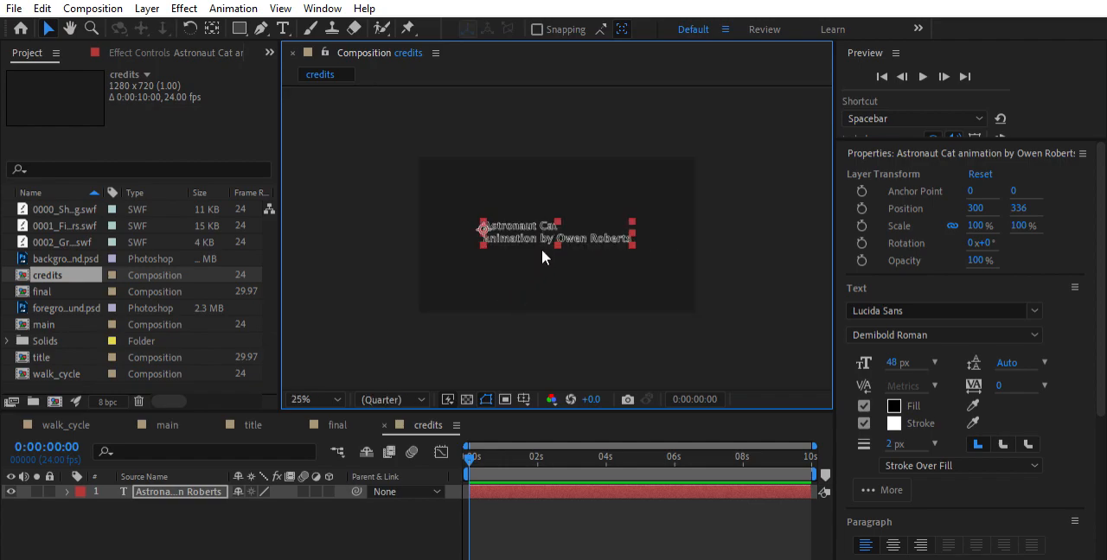
key(period)
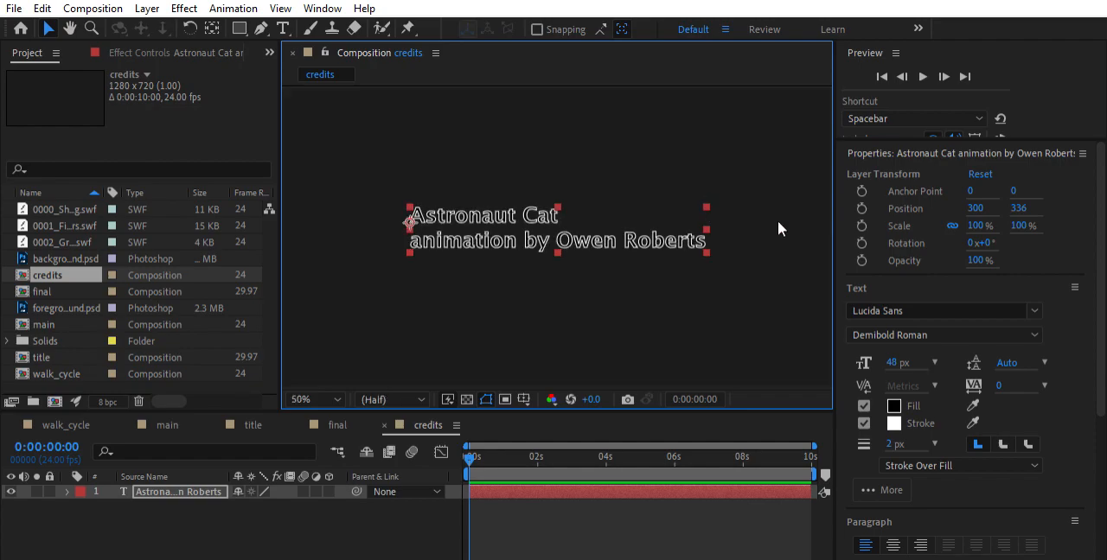
Set the space before each paragraph of the credits text layer to 40 px
click(264, 533)
click(195, 492)
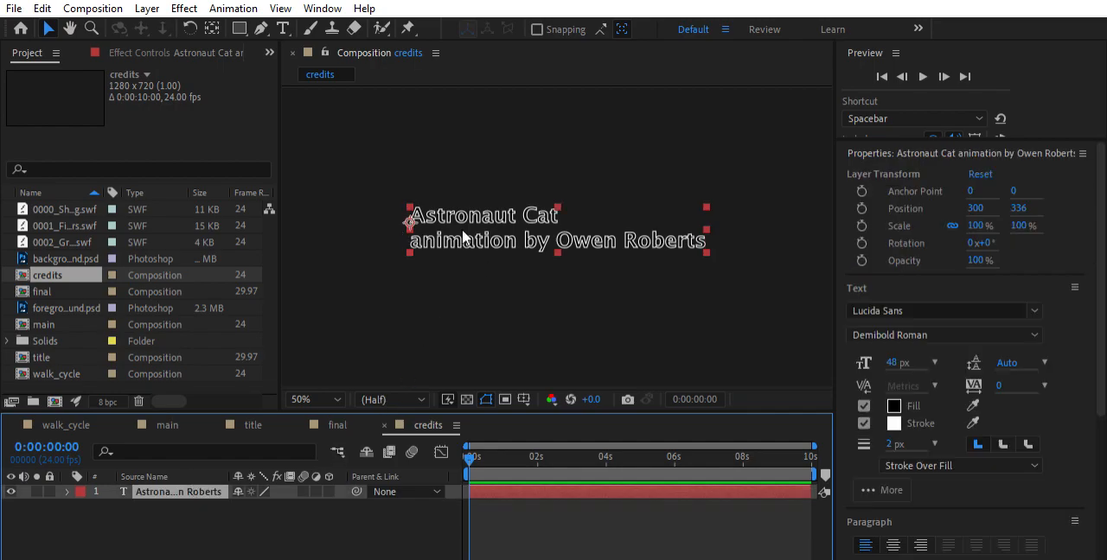
click(534, 211)
scroll(886, 360, down, 3)
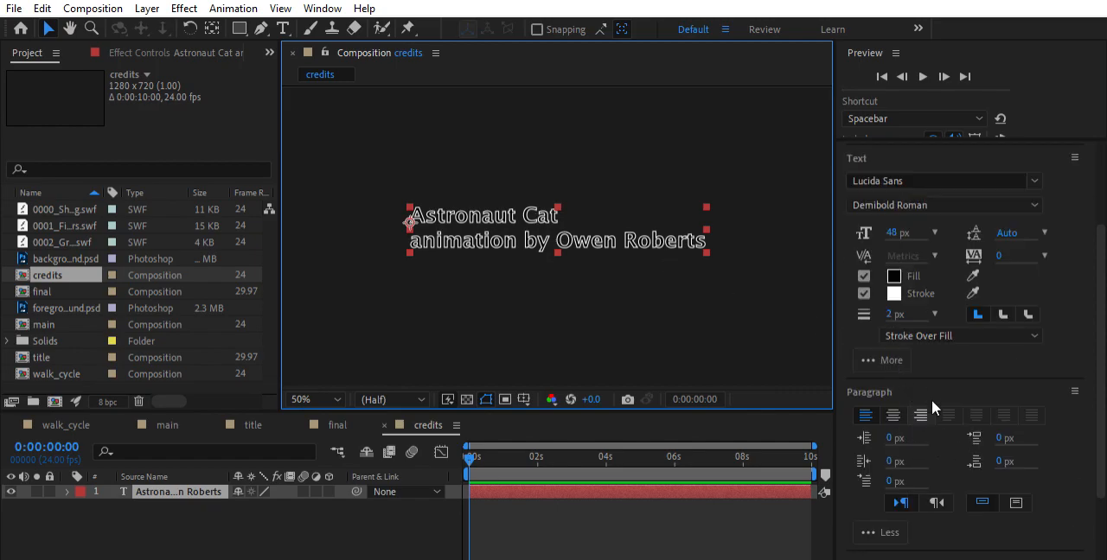
scroll(940, 344, down, 3)
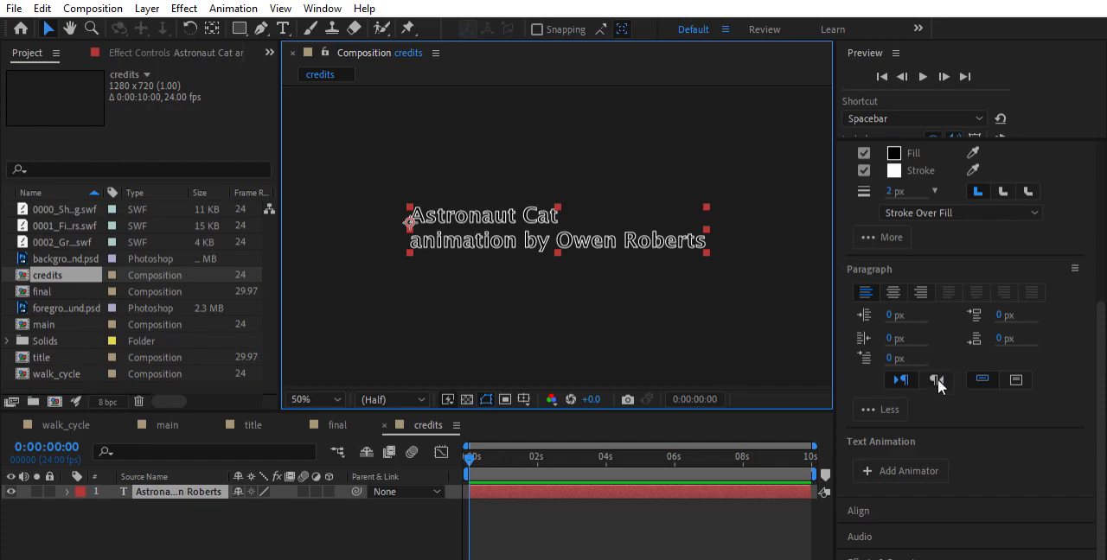
click(913, 424)
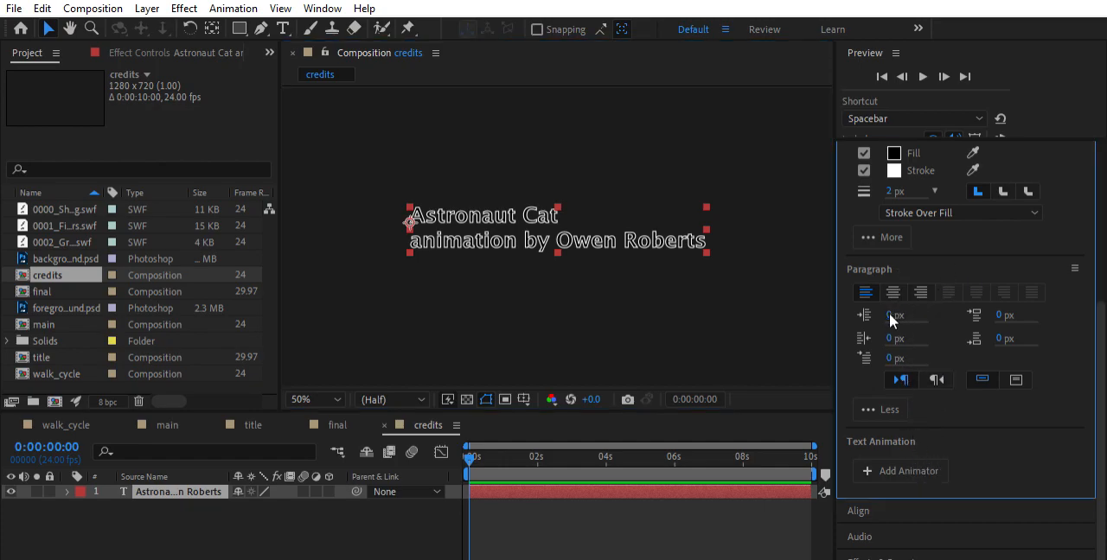
drag(1008, 314, 1051, 303)
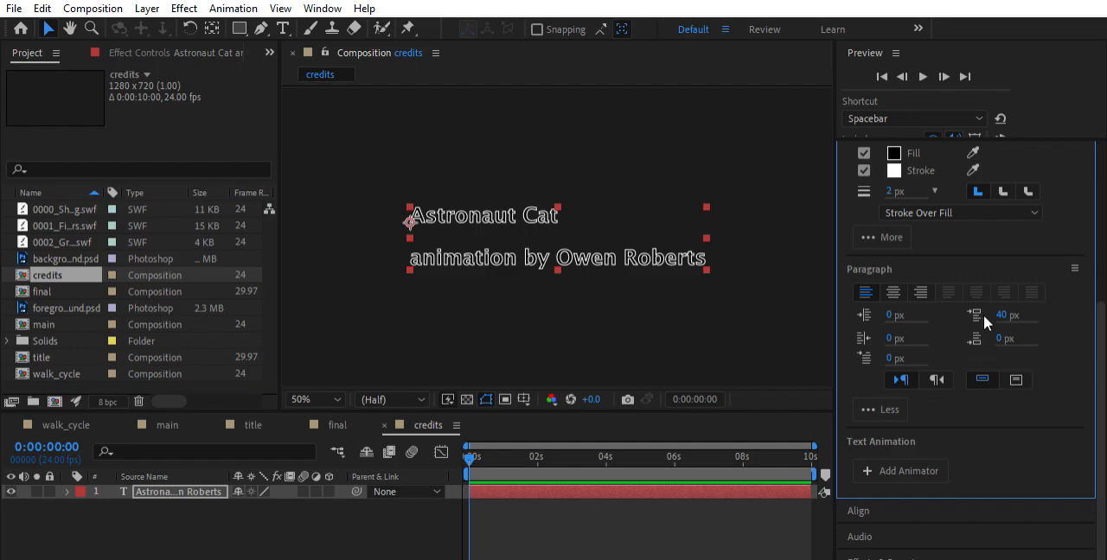
Try a 16 px space after each paragraph of the credits text, undo it, and try adjusting the paragraph indents
drag(1004, 338, 1028, 329)
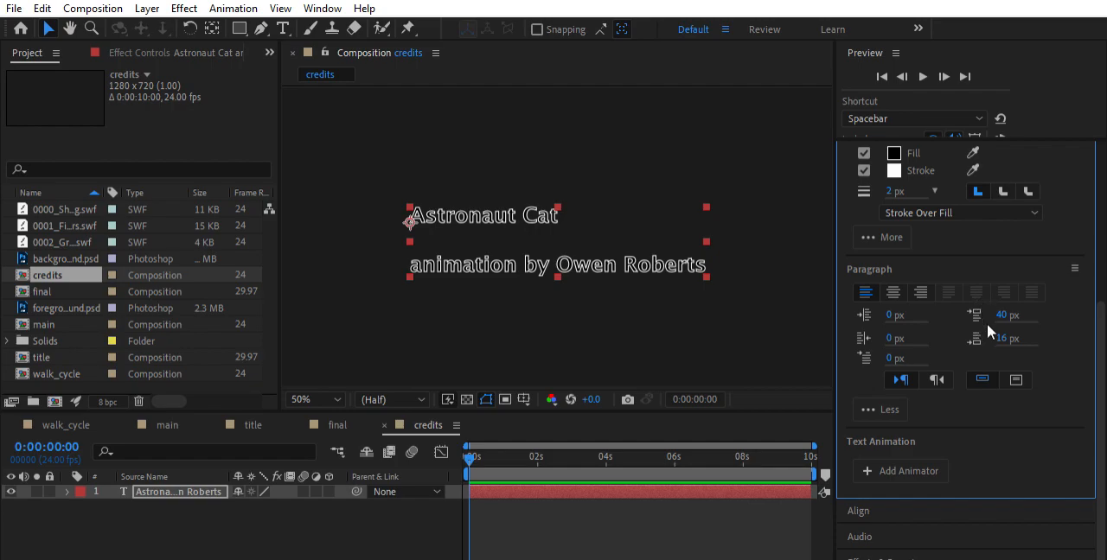
key(ctrl+z)
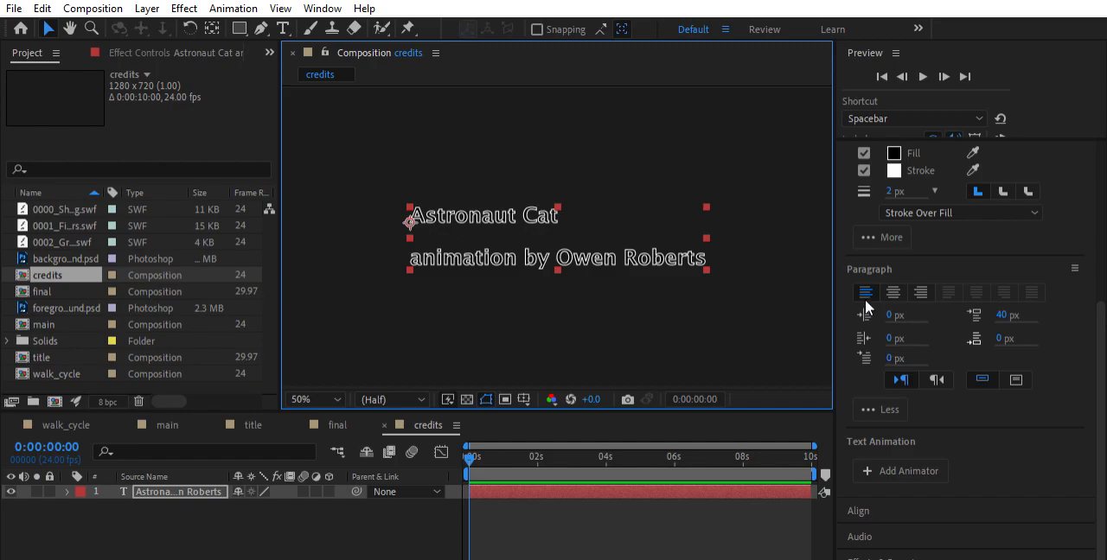
drag(931, 307, 910, 327)
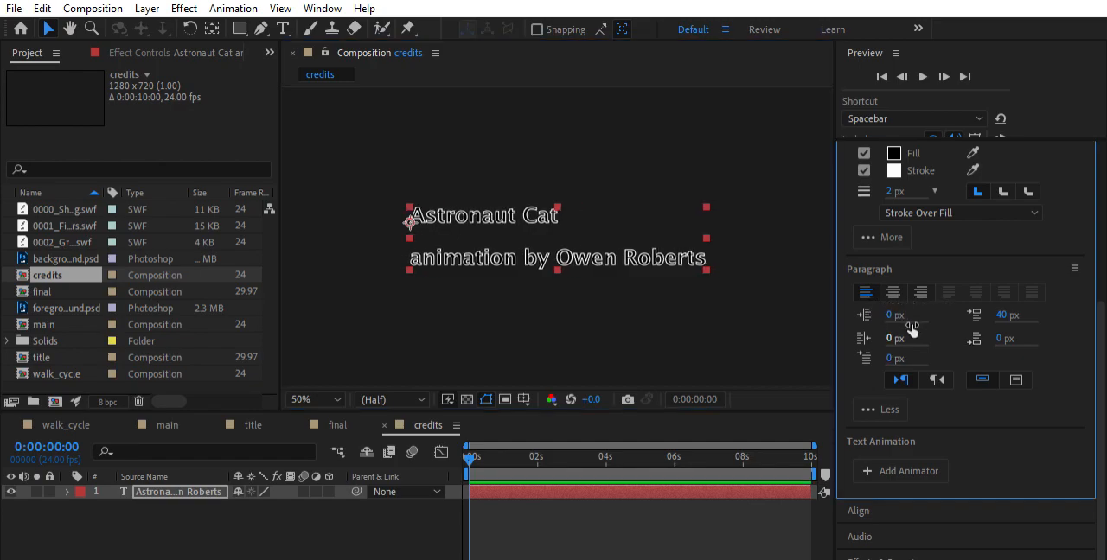
drag(893, 355, 932, 344)
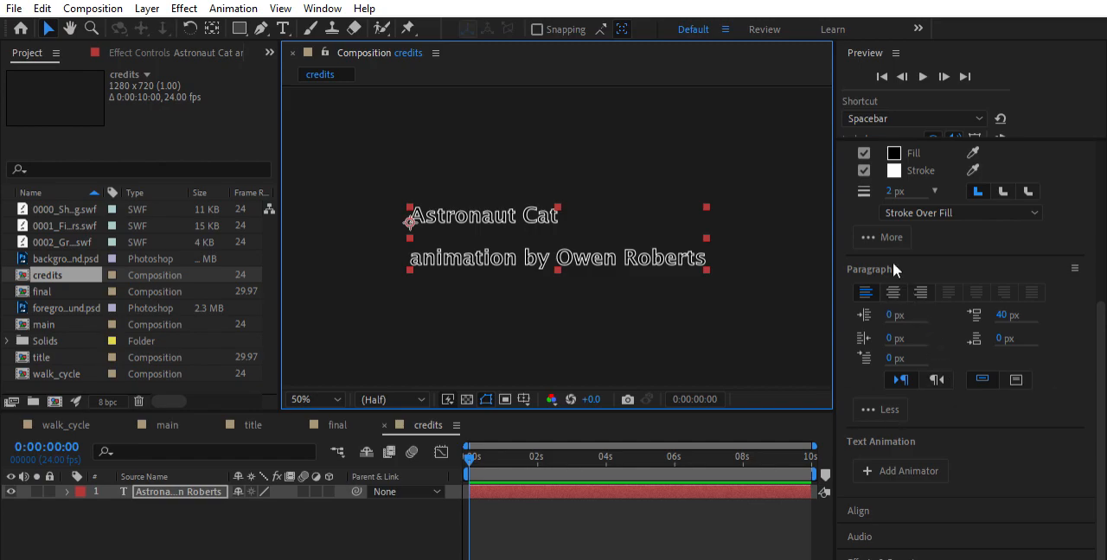
Set the space before each paragraph of the credits text to 48 px and save the project
click(1007, 313)
text(48)
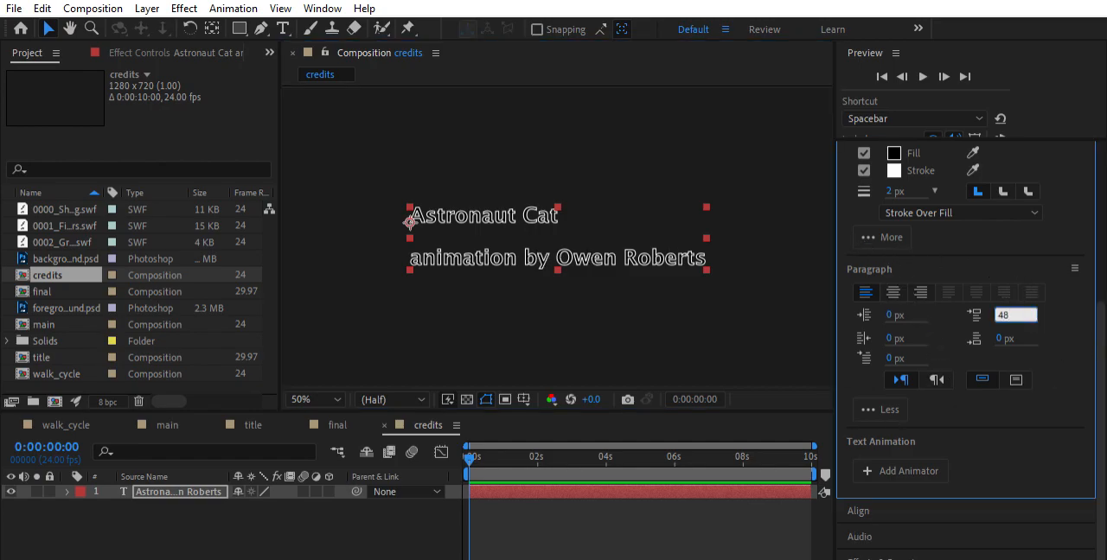
key(Return)
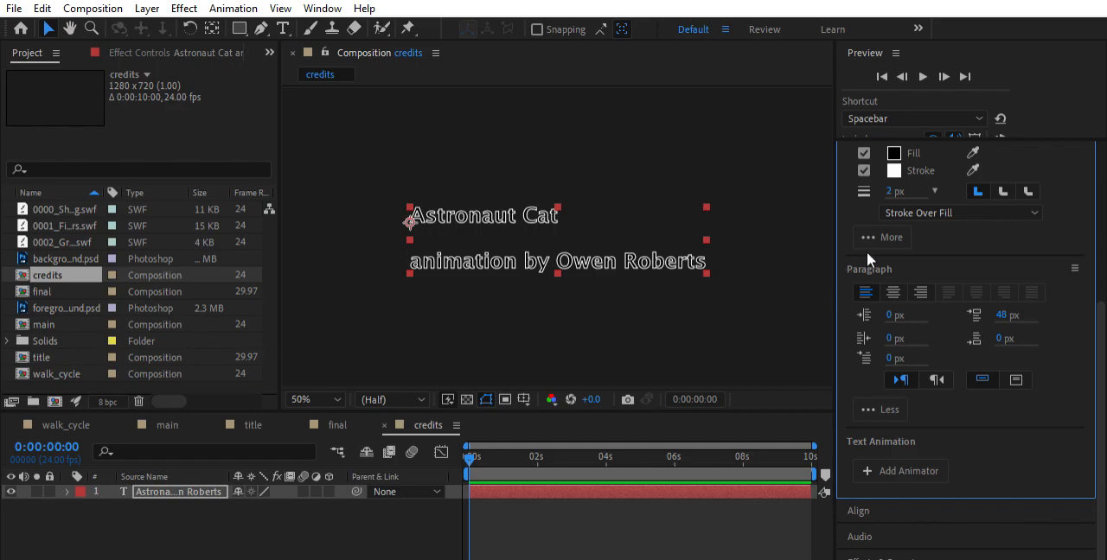
key(ctrl+s)
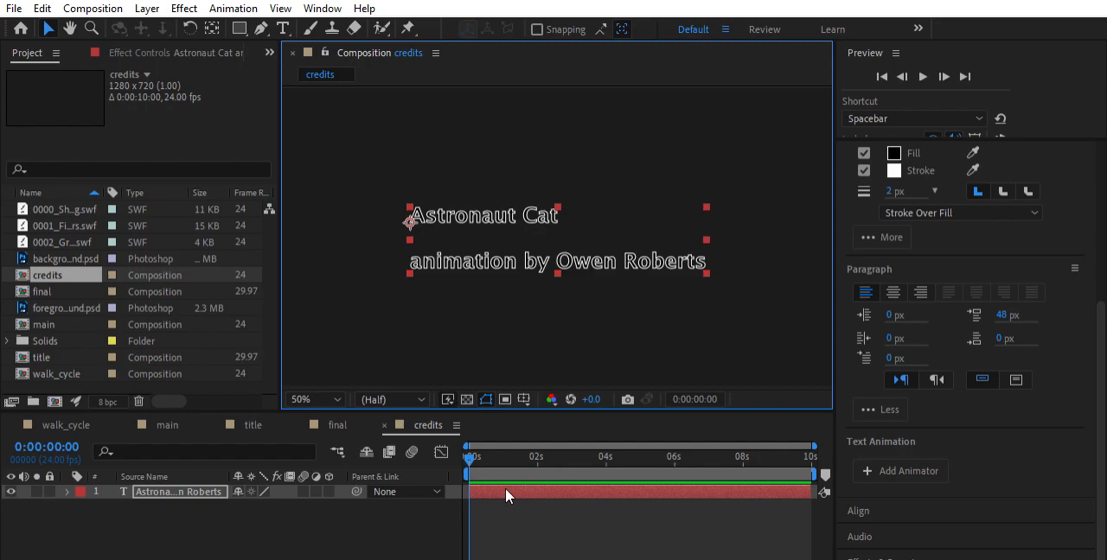
Move the current time to 0:00:04:01 and reveal the credits text layer's properties
drag(474, 452, 608, 461)
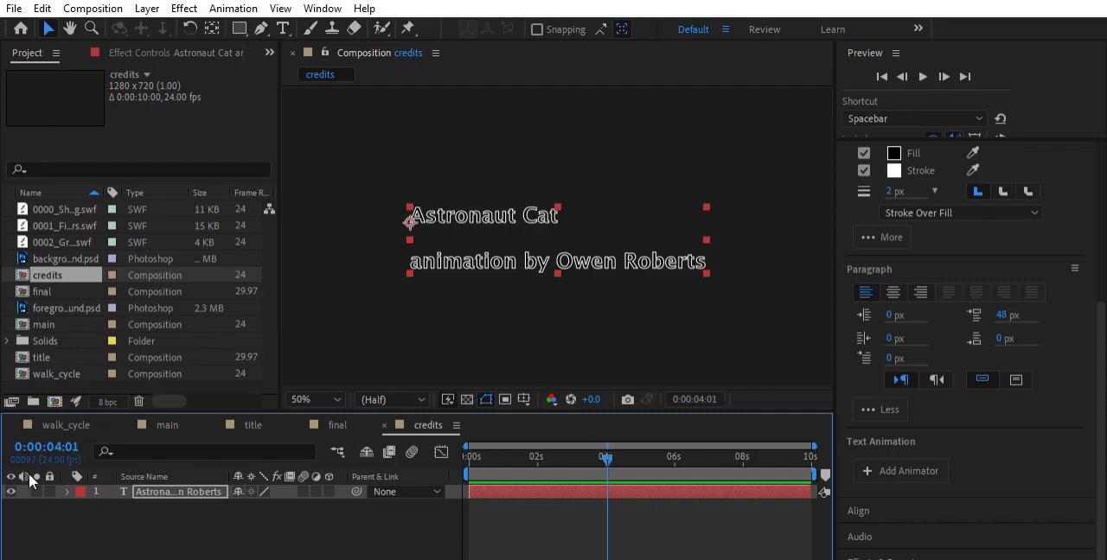
click(67, 492)
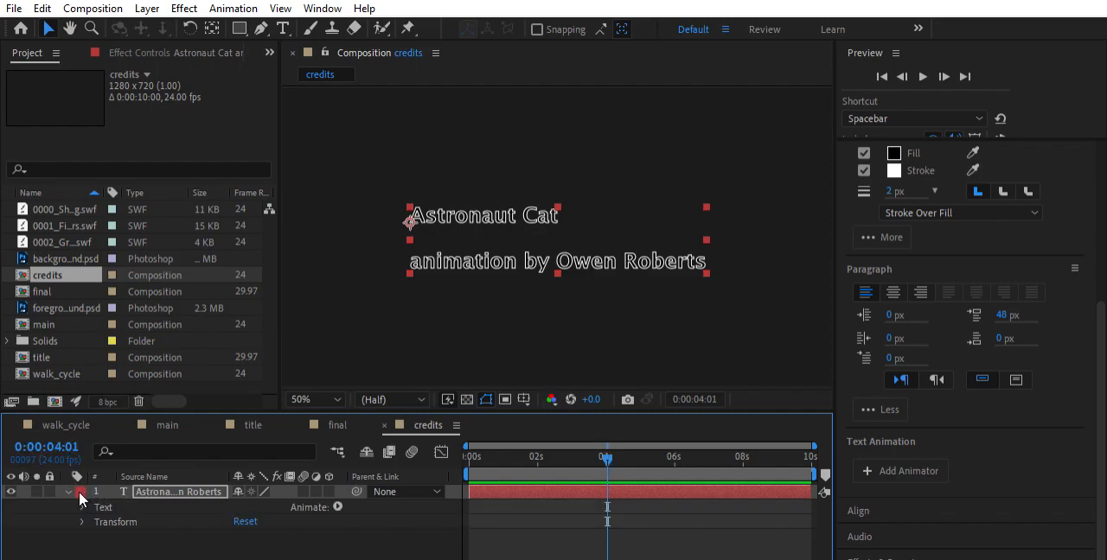
click(81, 507)
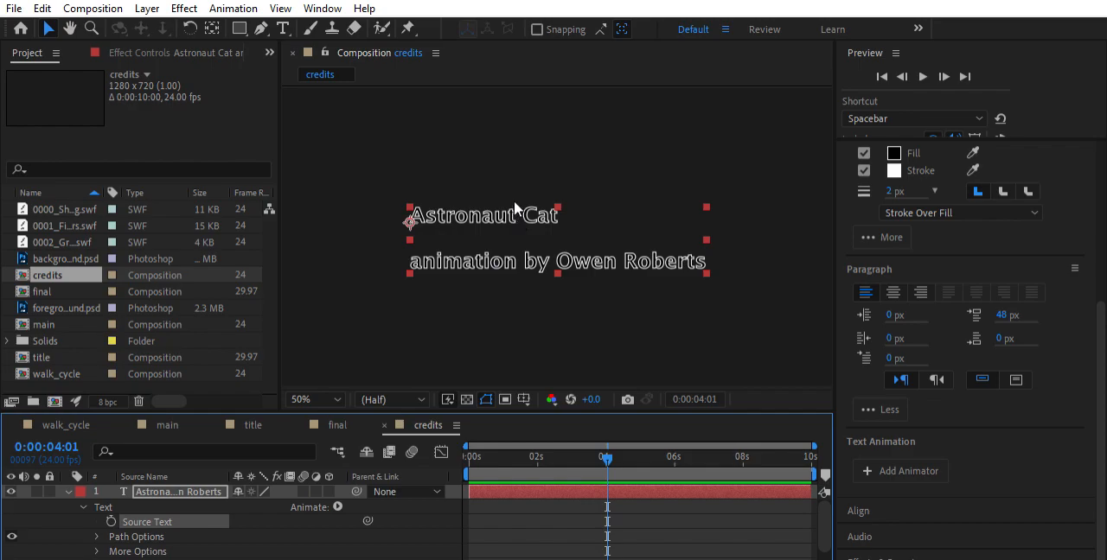
key(t)
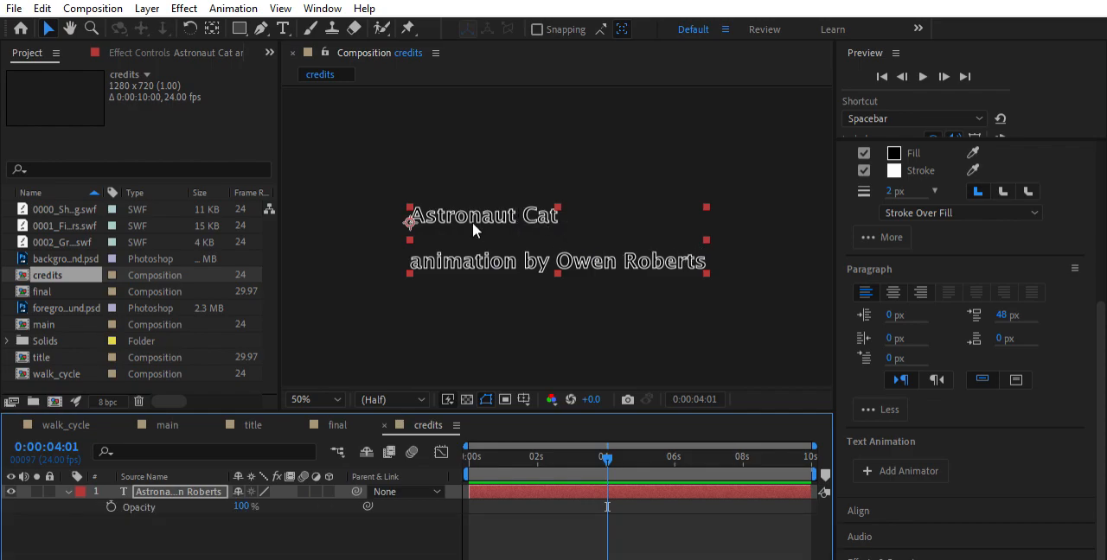
Try replacing the credits text without keyframes with the lines "Sound by BLAH BLAH" and "Music by BLAH BLAHB BLAH"
click(282, 28)
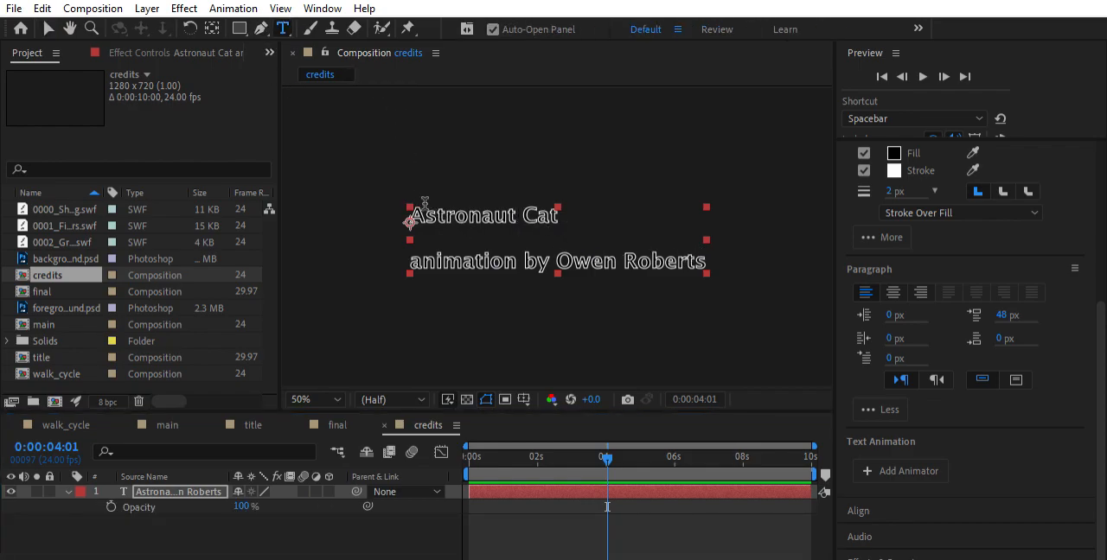
drag(419, 209, 727, 272)
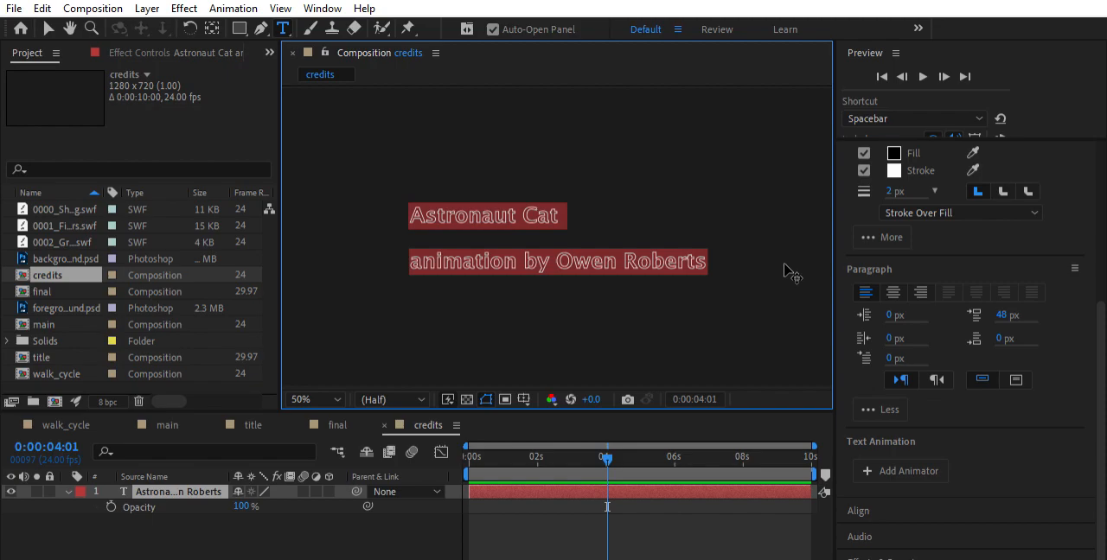
click(69, 491)
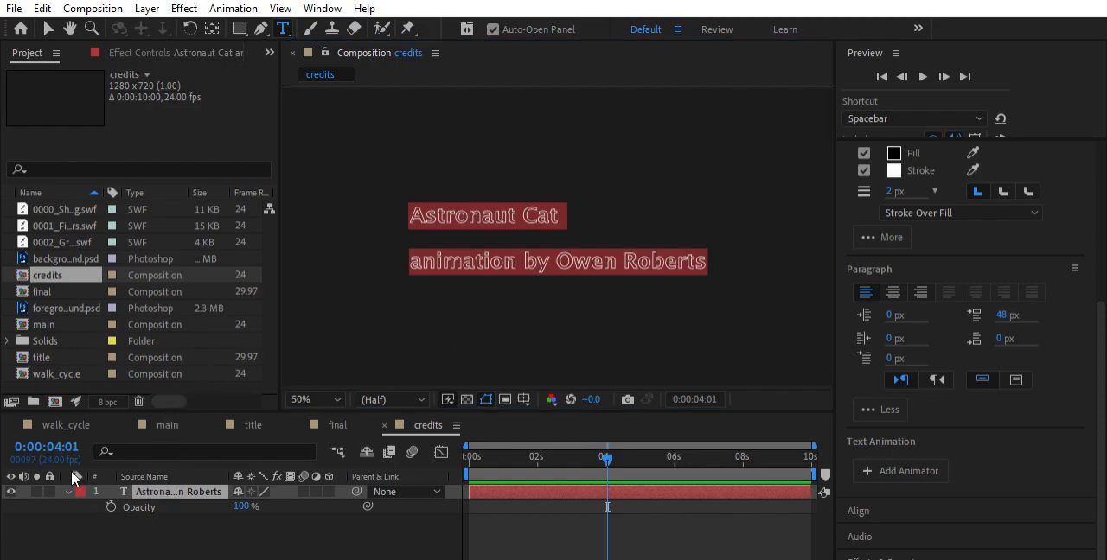
click(69, 491)
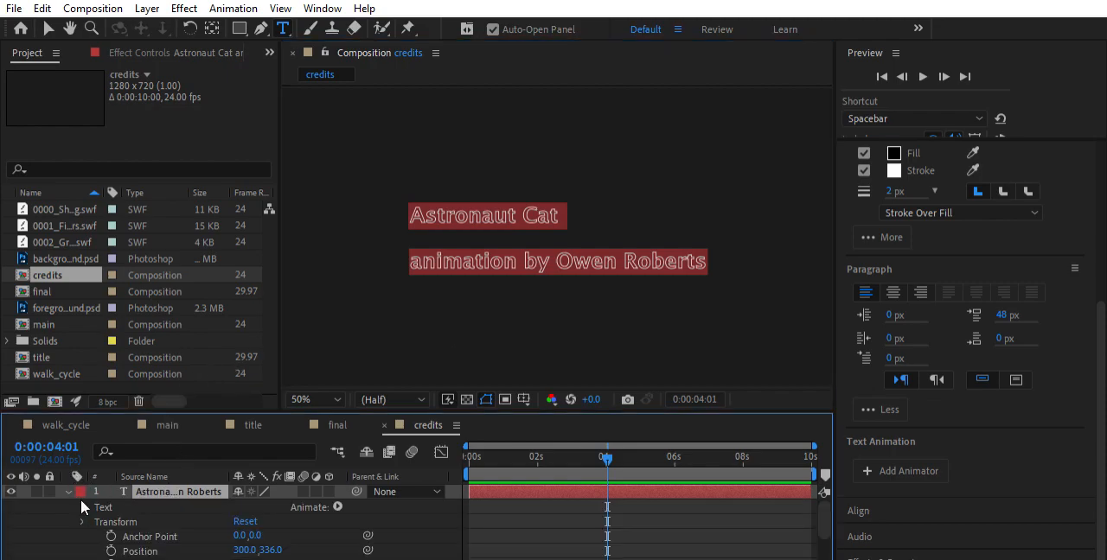
click(83, 522)
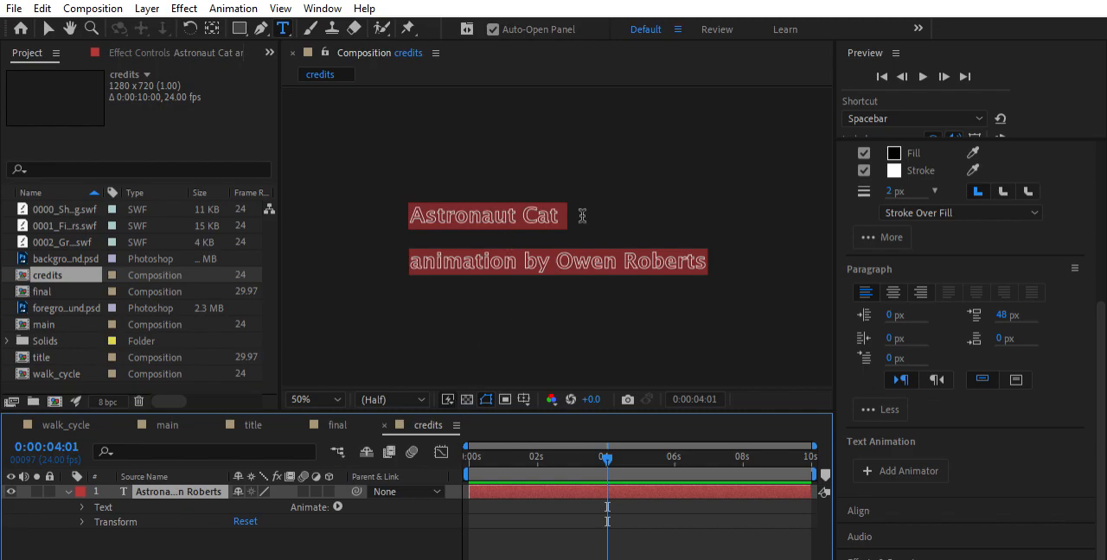
text(Sound by )
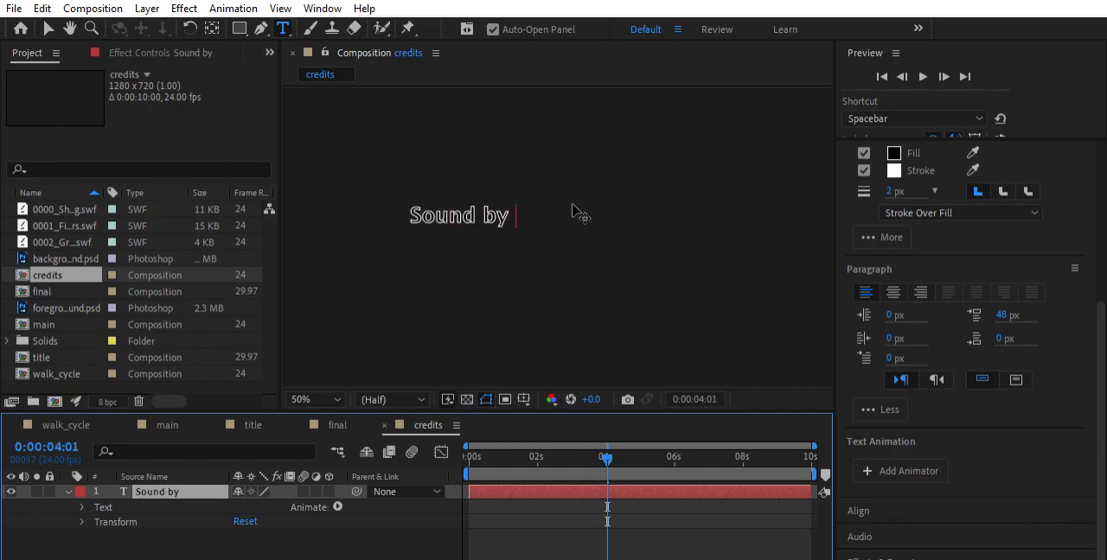
text(BLAH)
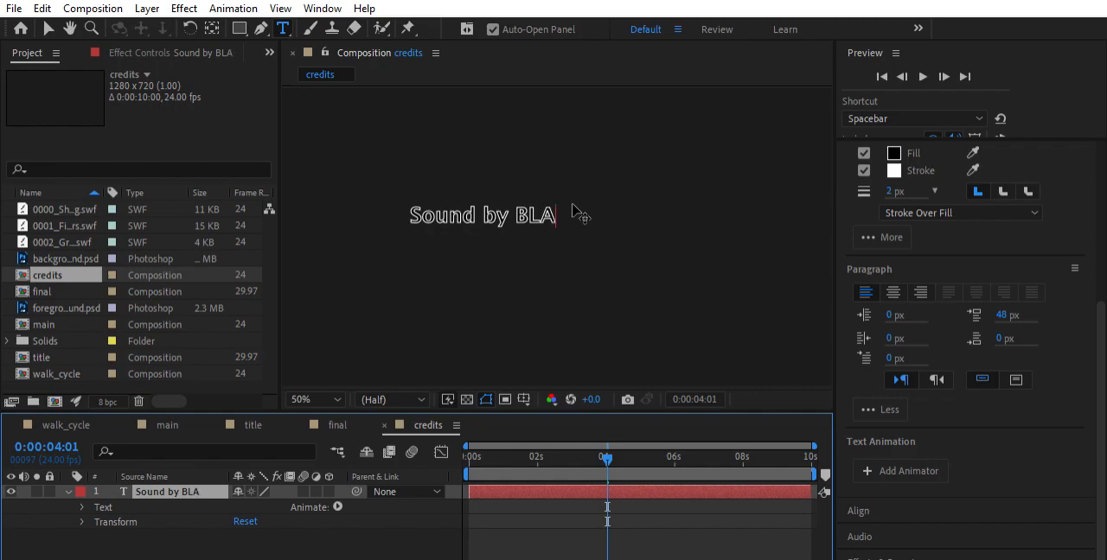
key(Escape)
key(space)
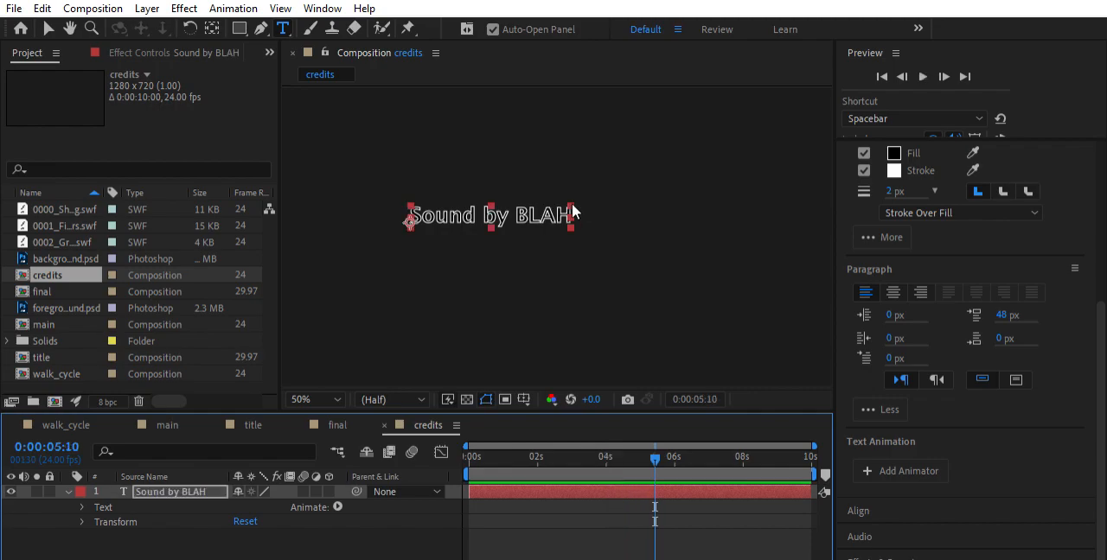
click(574, 213)
text(BLAH)
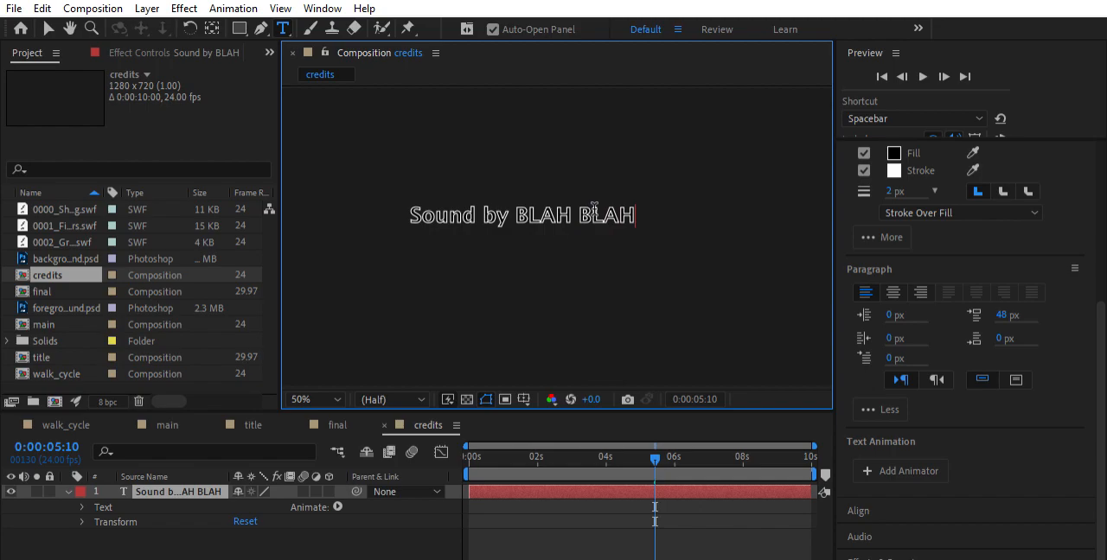
key(Return)
text(Mu)
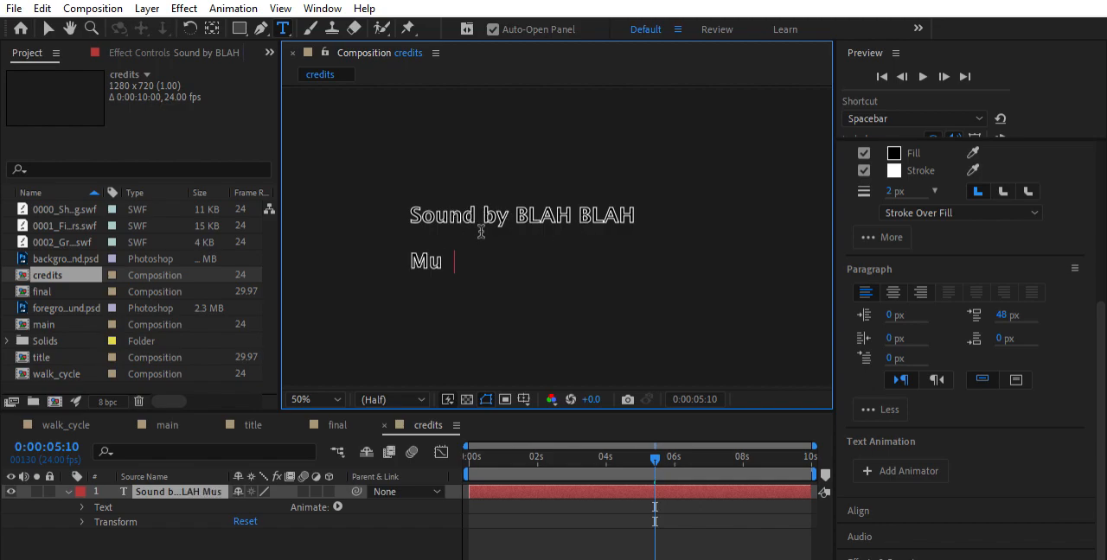
text(sic by BLAH B)
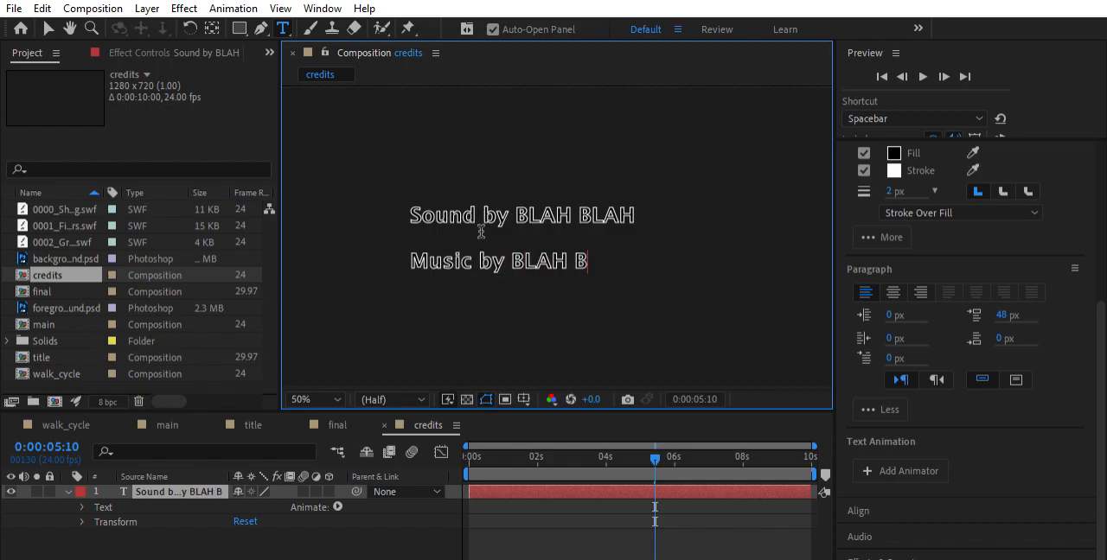
text(LAHB BLAH)
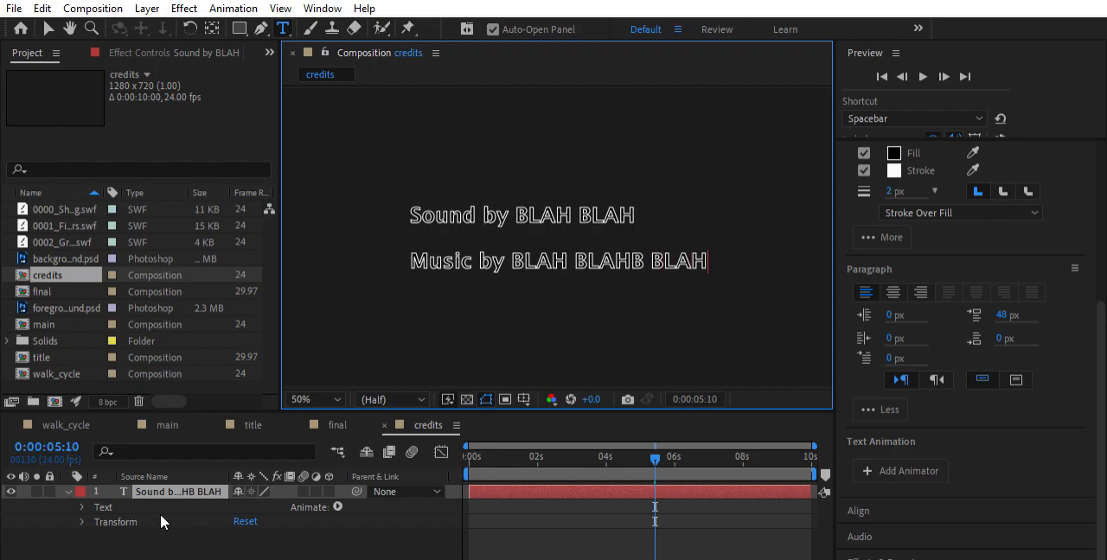
Scrub back to check the replaced credits text and undo the text replacement
click(258, 520)
drag(648, 456, 615, 460)
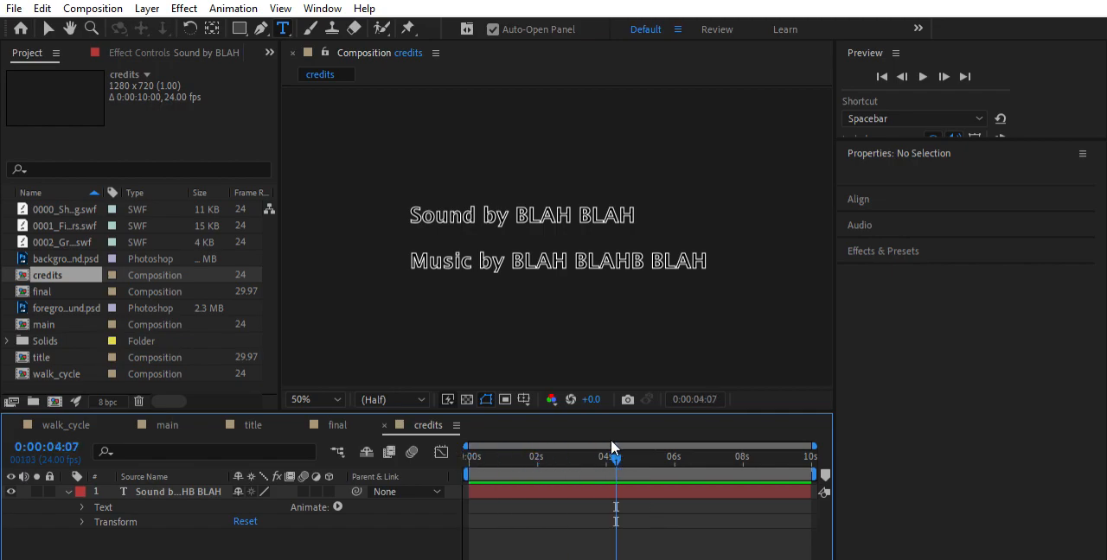
key(ctrl+z)
key(ctrl+z)
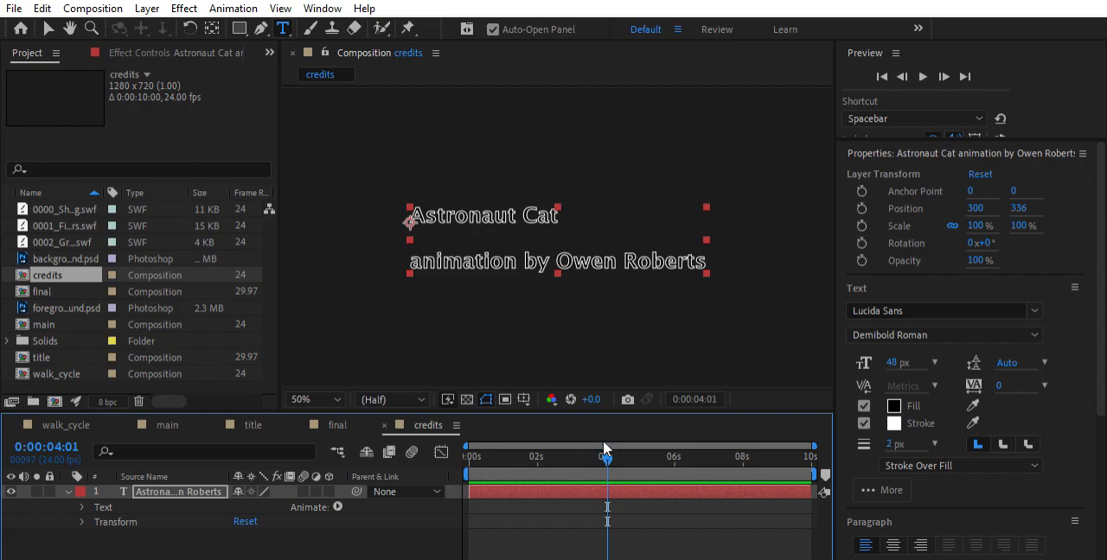
Enable Source Text keyframing on the credits layer and move its keyframe to the start of the timeline
click(82, 508)
click(110, 522)
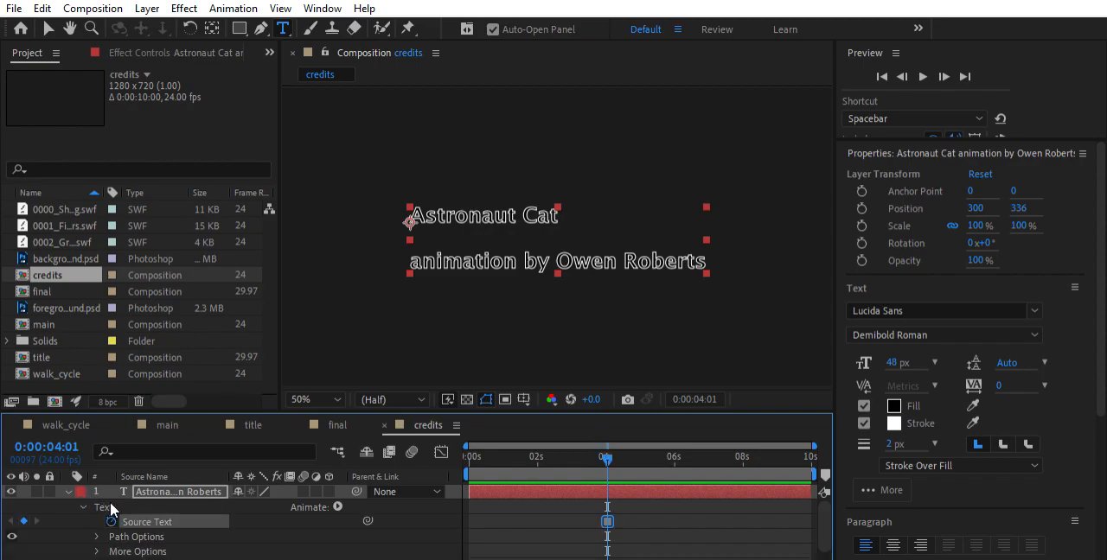
click(615, 505)
click(607, 507)
drag(611, 509, 467, 512)
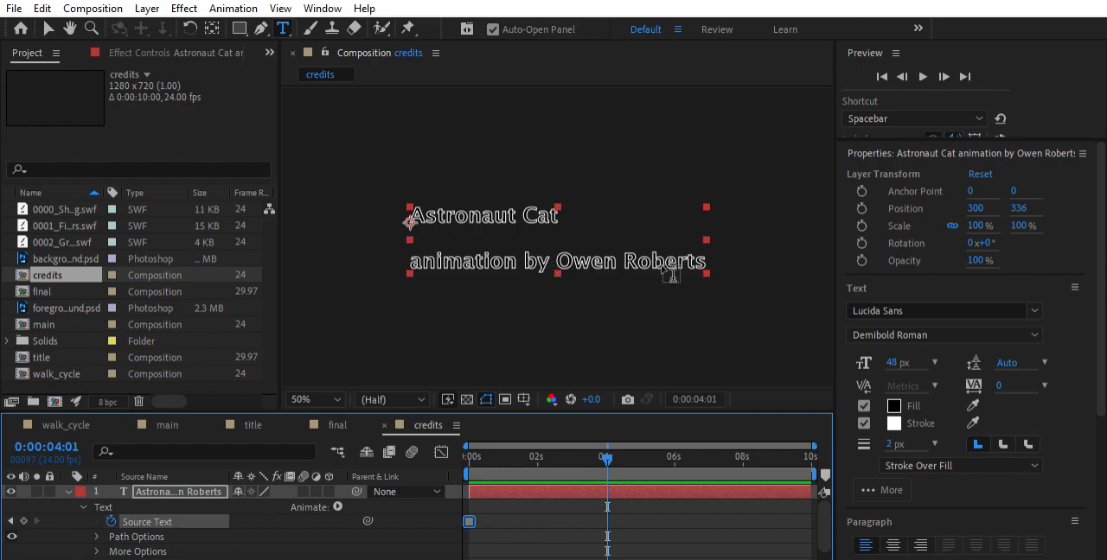
Replace the credits text at 0:00:04:01 with the lines "Sound by BLA BLAH" and "Music by BLa BLAHB AL"
drag(714, 252, 400, 216)
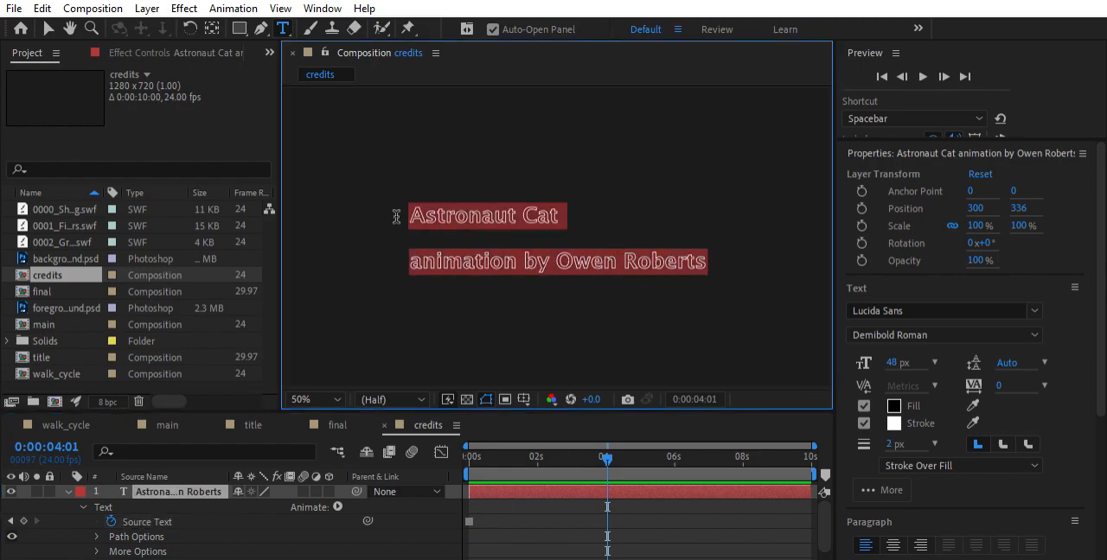
text(So)
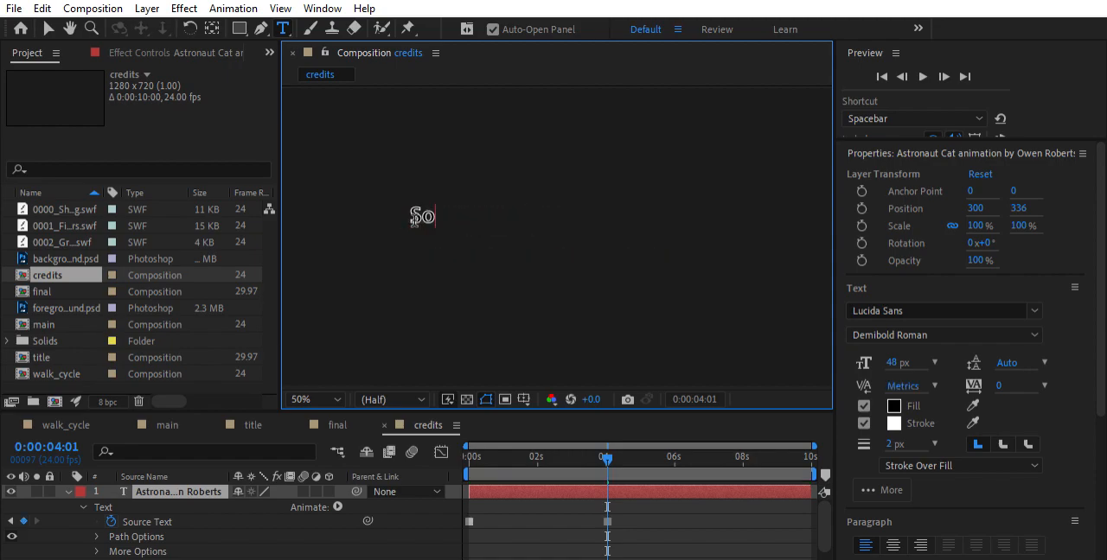
text(und by BLA BLAH)
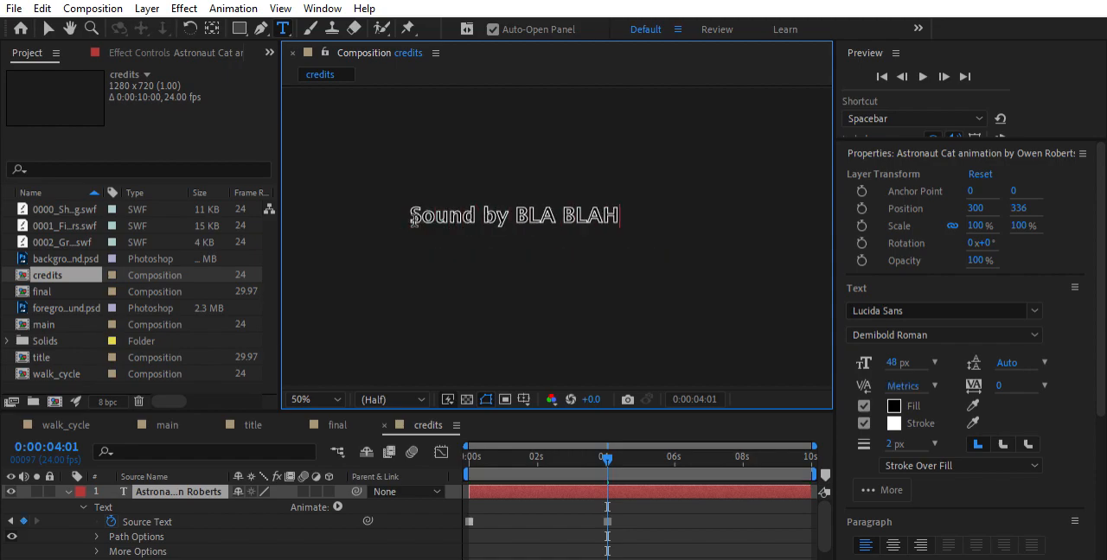
key(Return)
text(Music by BLa)
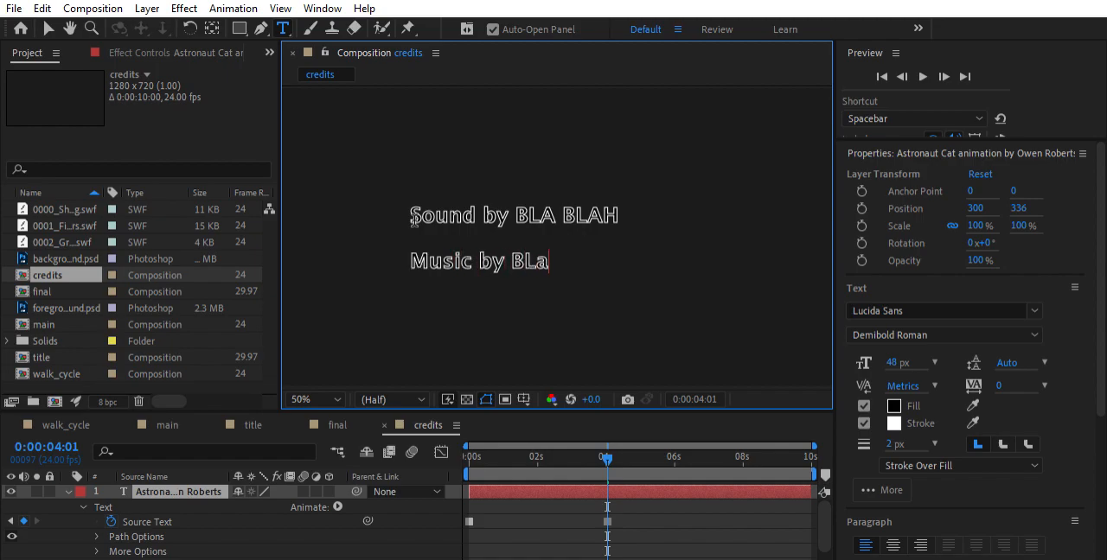
text( BLAHB AL)
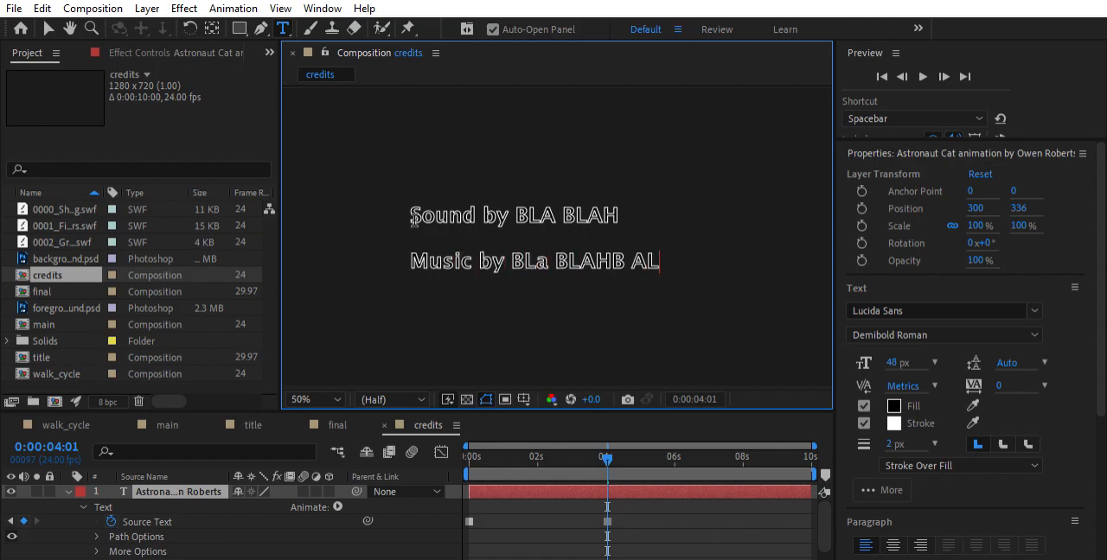
click(607, 519)
Play the credits composition from 0:00:00:00 to check the switch between the two text keyframes
drag(611, 454, 468, 448)
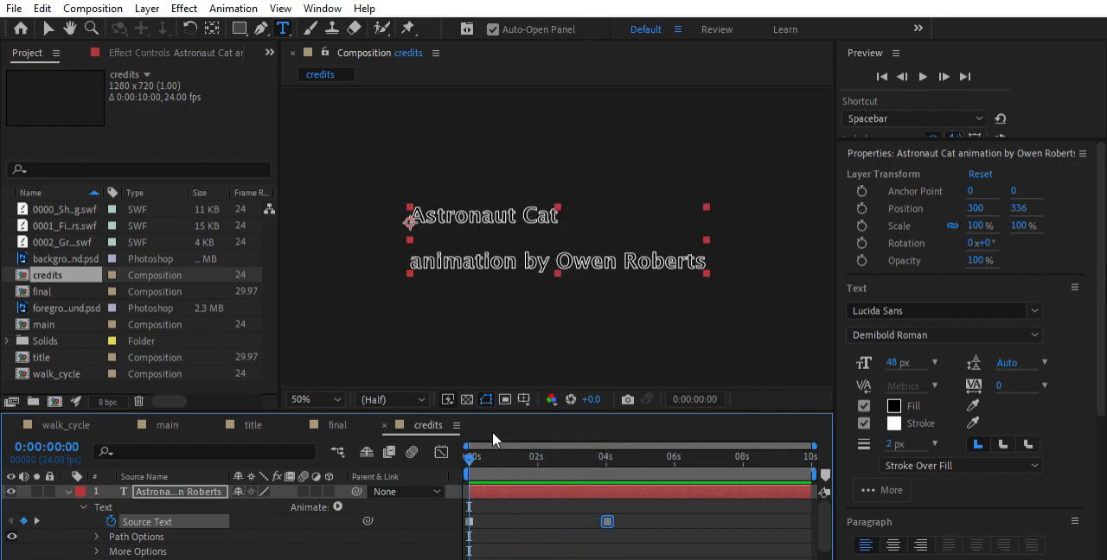
key(space)
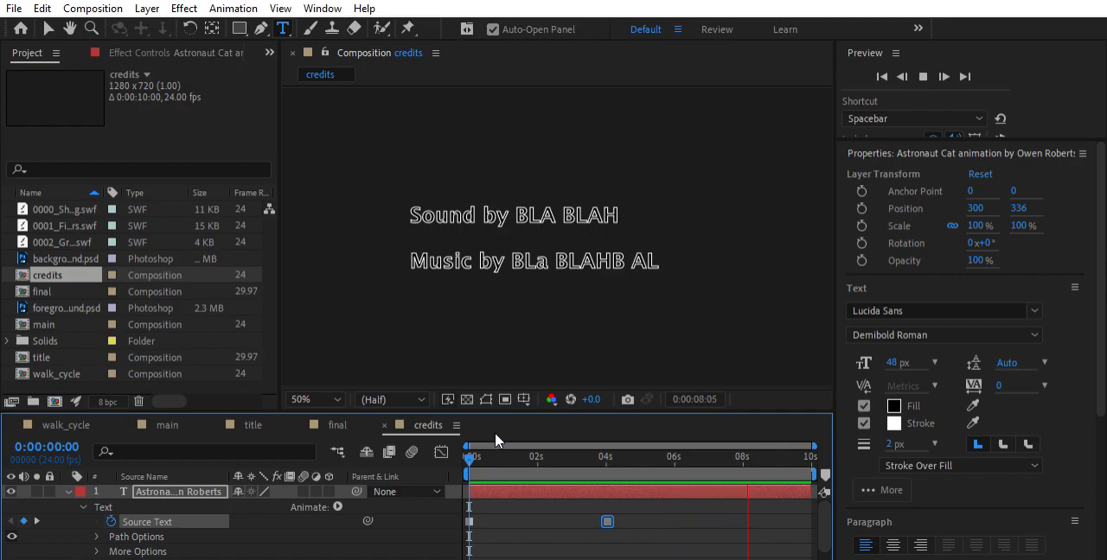
key(space)
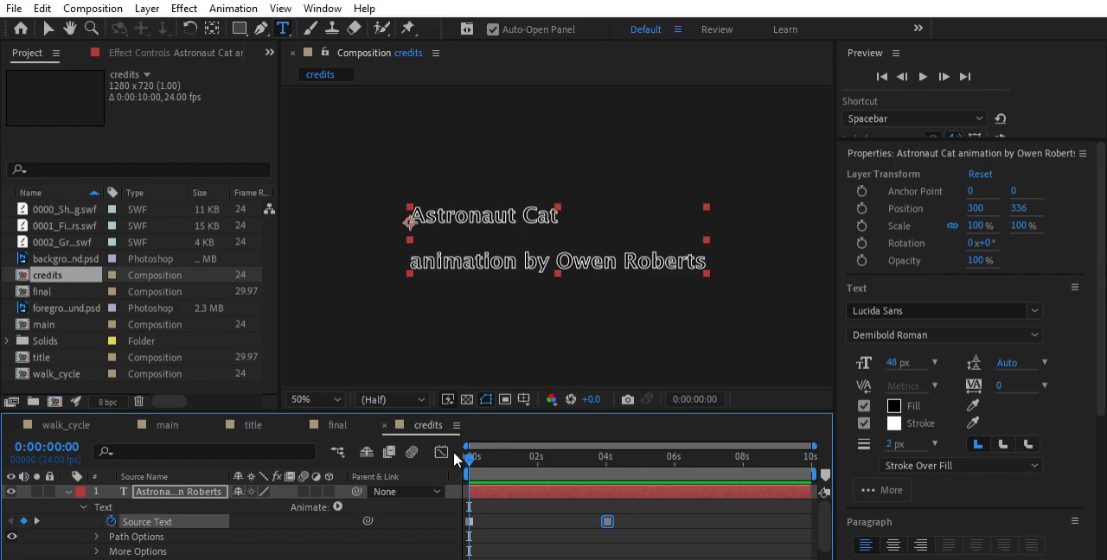
Try the Maiandra GD font on the second credits text at 0:00:04:02 and check it against the first text
drag(472, 456, 610, 464)
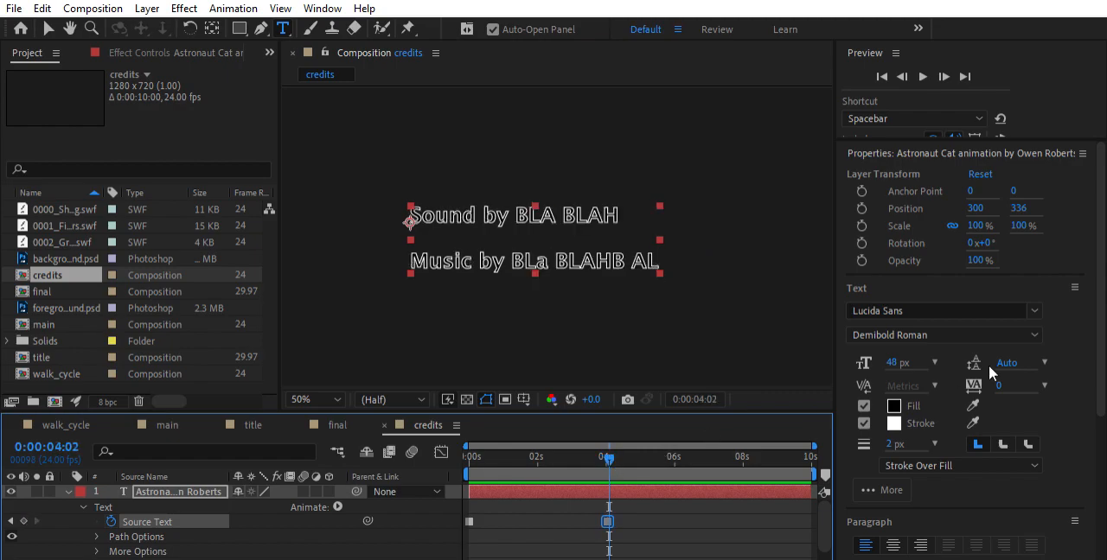
drag(412, 216, 689, 265)
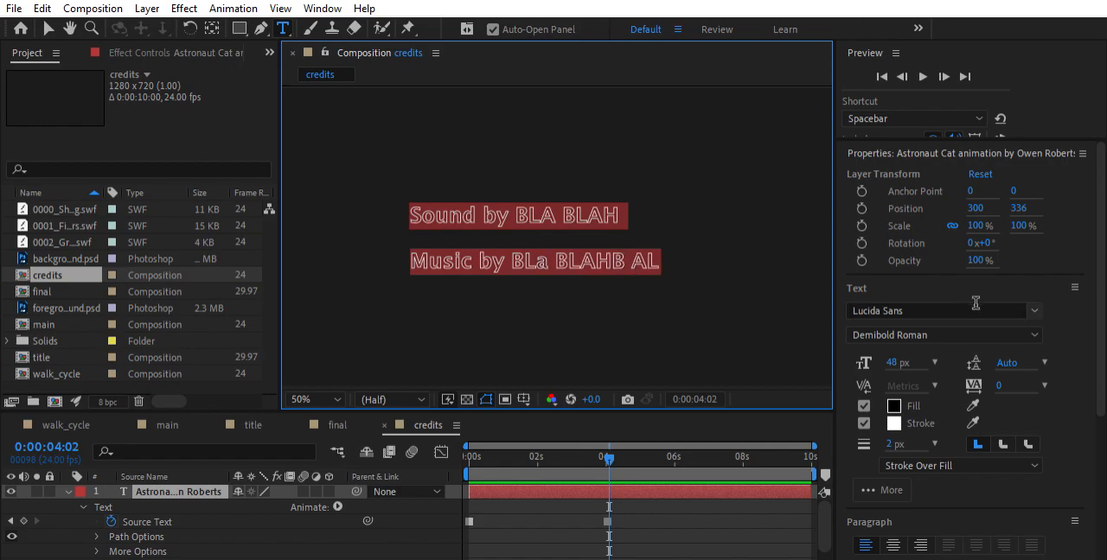
click(1038, 294)
click(901, 430)
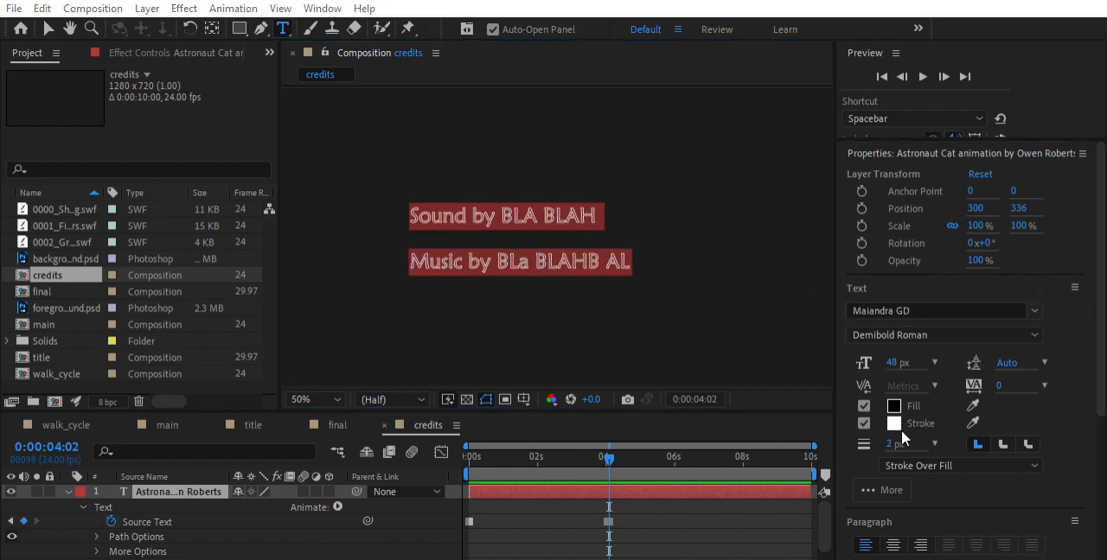
drag(617, 439, 589, 442)
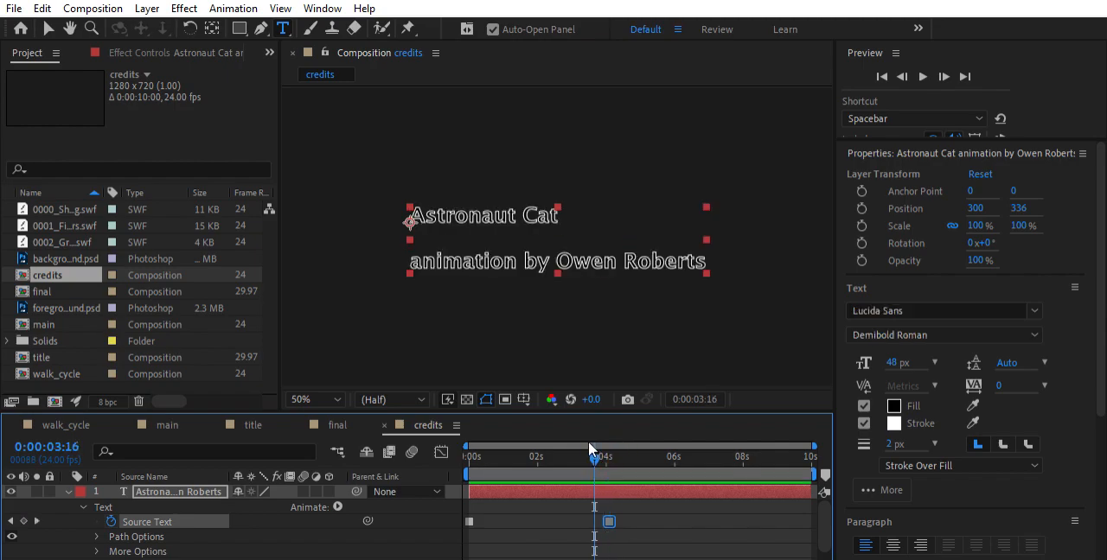
key(k)
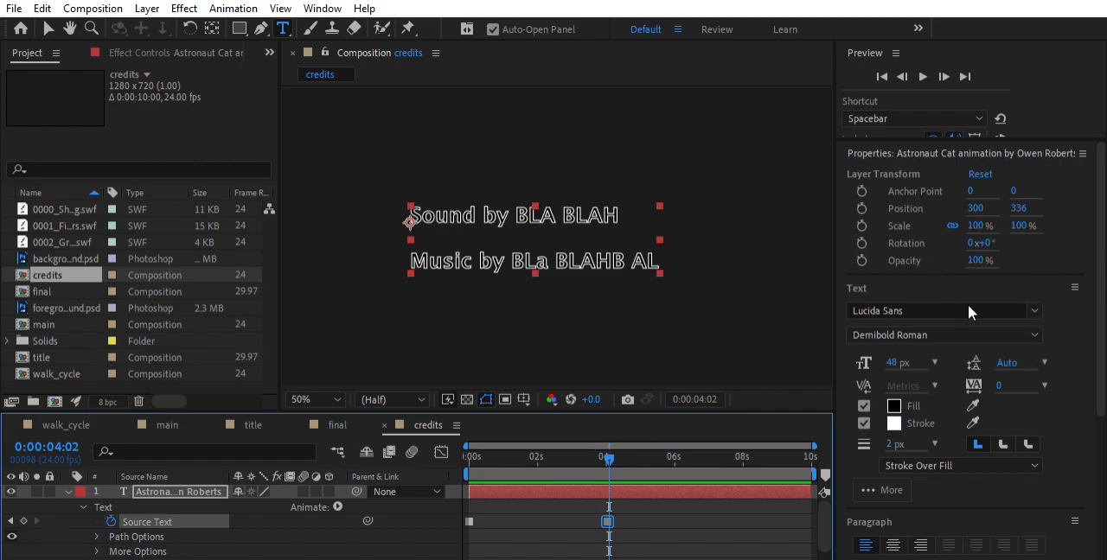
Return to 0:00:00:00 and add an Opacity text animator to the credits layer
click(603, 452)
drag(602, 451, 610, 471)
drag(628, 464, 431, 460)
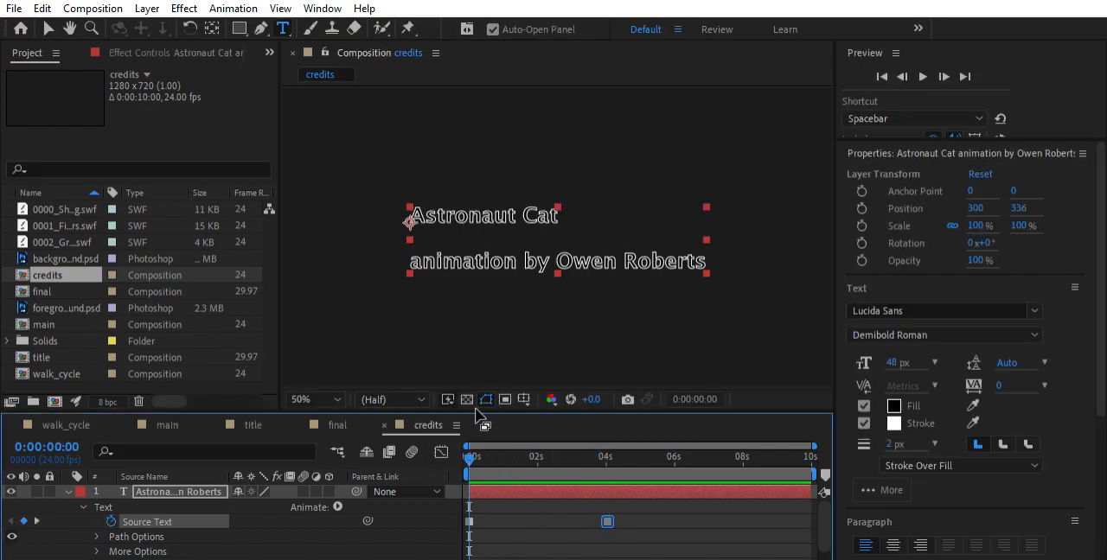
drag(486, 411, 486, 351)
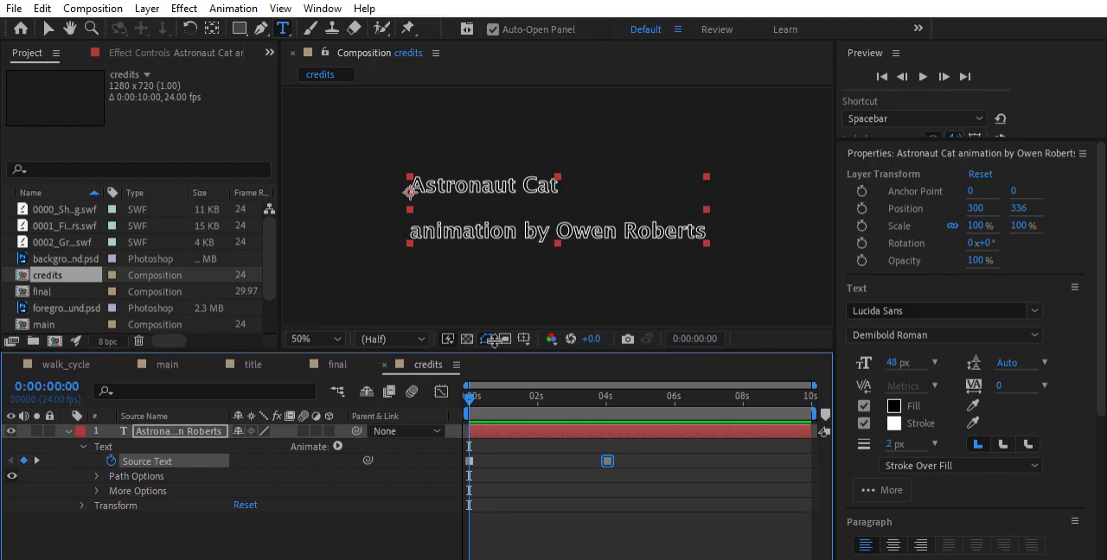
click(82, 446)
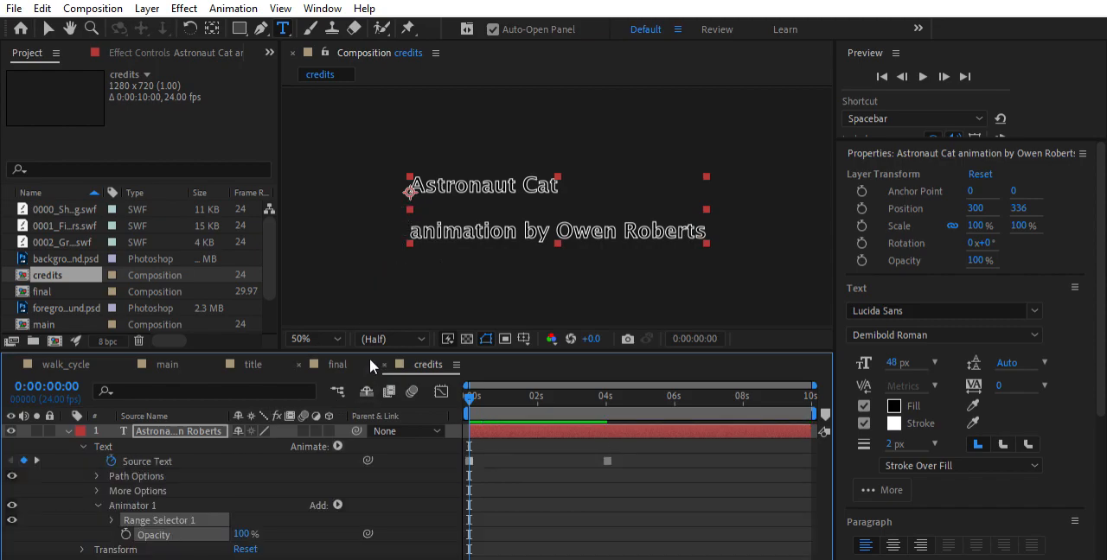
drag(387, 339, 390, 297)
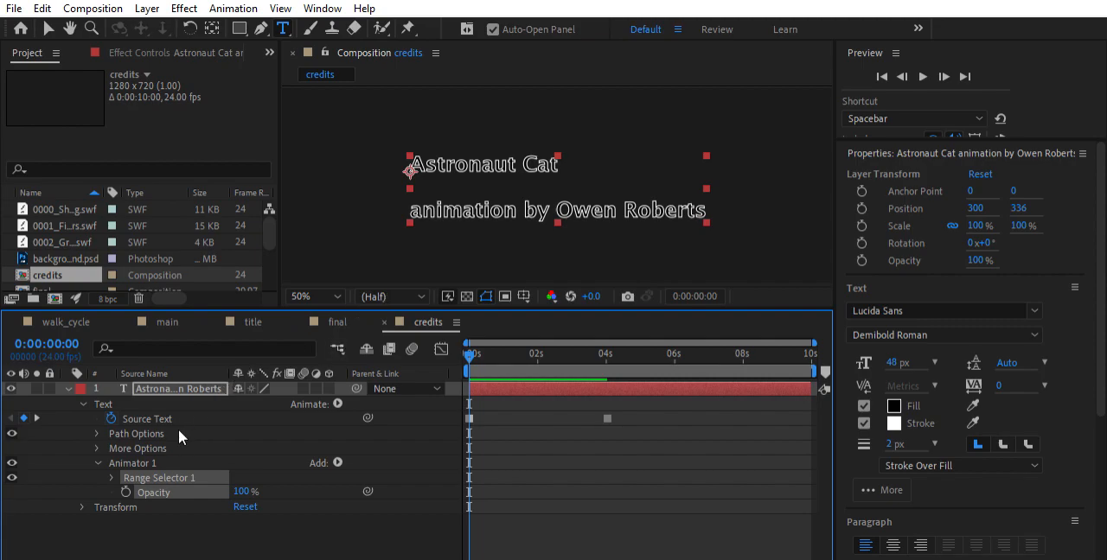
Keyframe the text animator's Opacity at 0:00:00:00 with a value of 0%
mouse_move(471, 343)
mouse_down()
mouse_move(485, 345)
mouse_move(467, 351)
mouse_up()
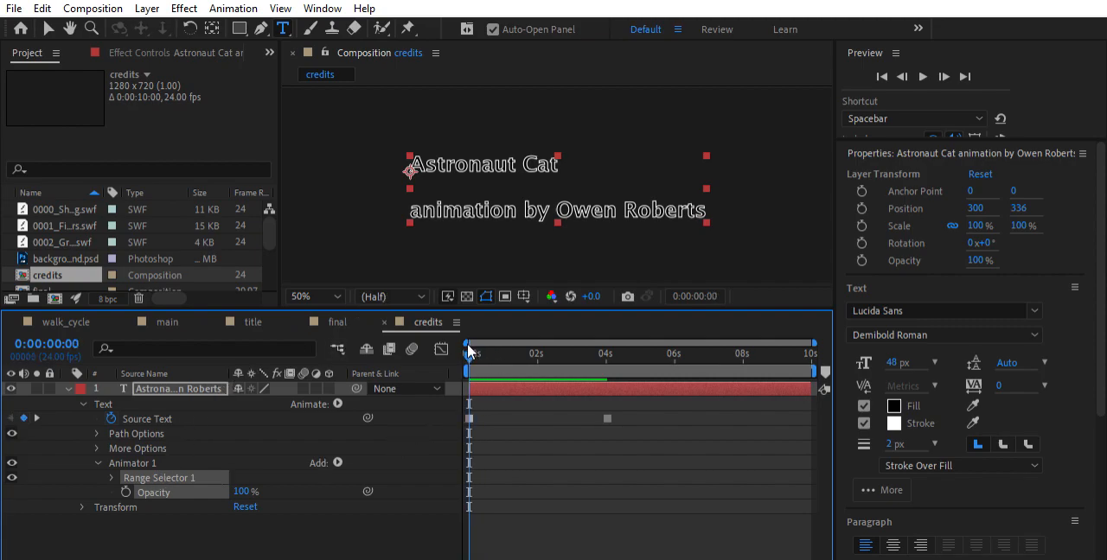
click(126, 492)
click(251, 481)
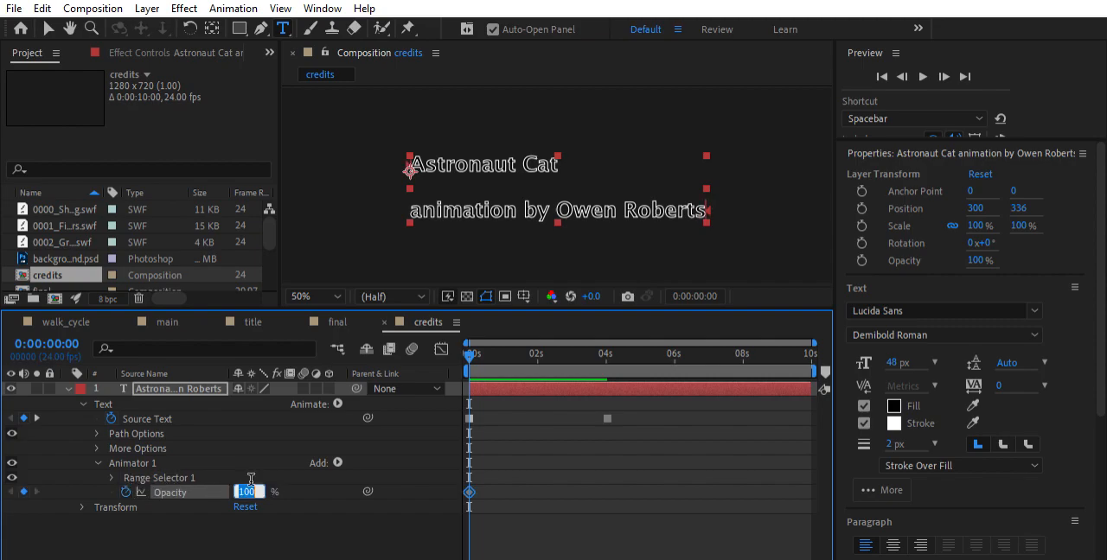
text(0)
key(Return)
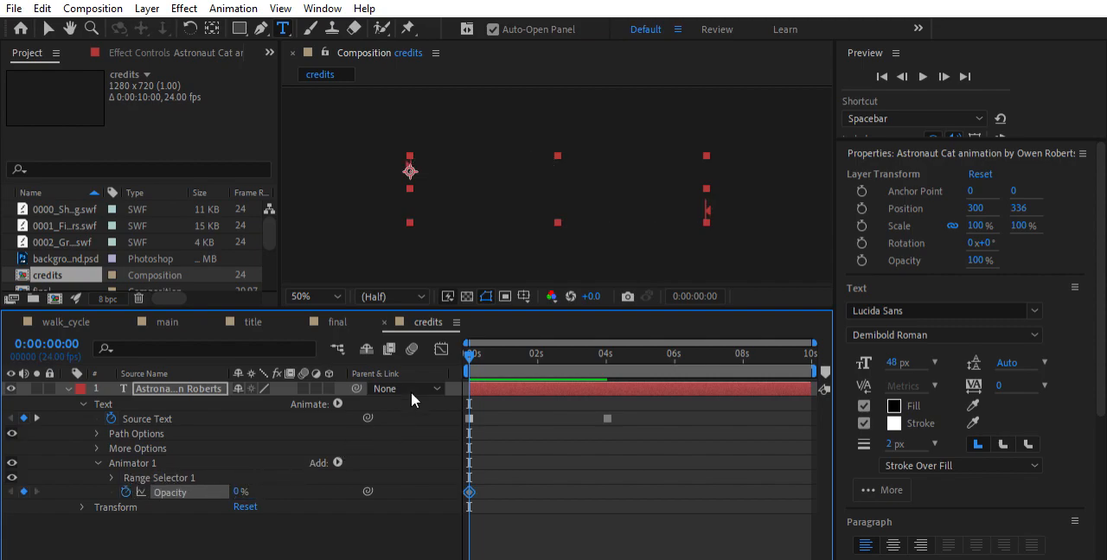
Add a second animator Opacity keyframe of 100% at 0:00:01:00
drag(469, 354, 501, 366)
drag(814, 342, 695, 332)
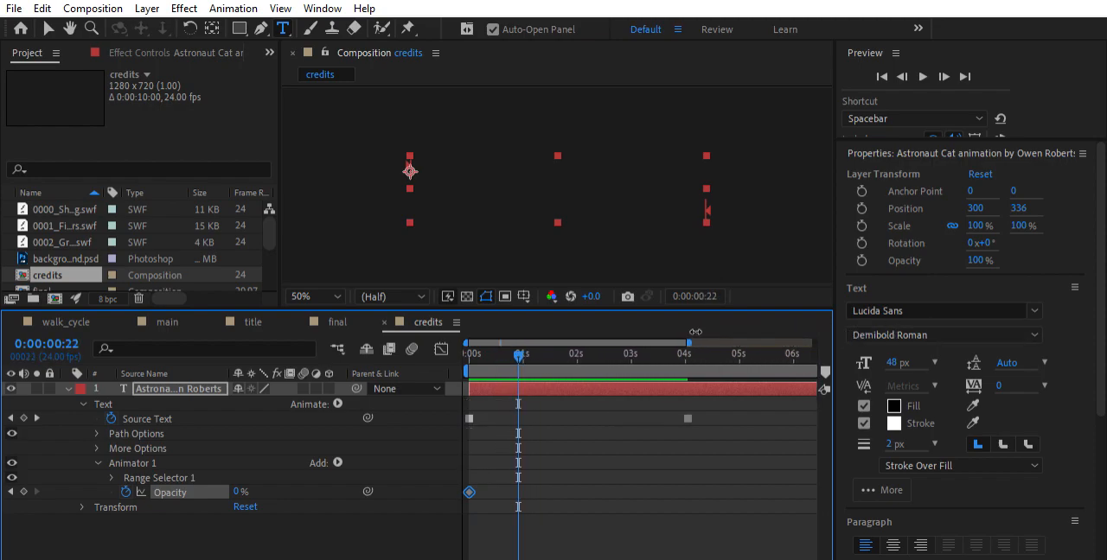
drag(517, 343, 519, 373)
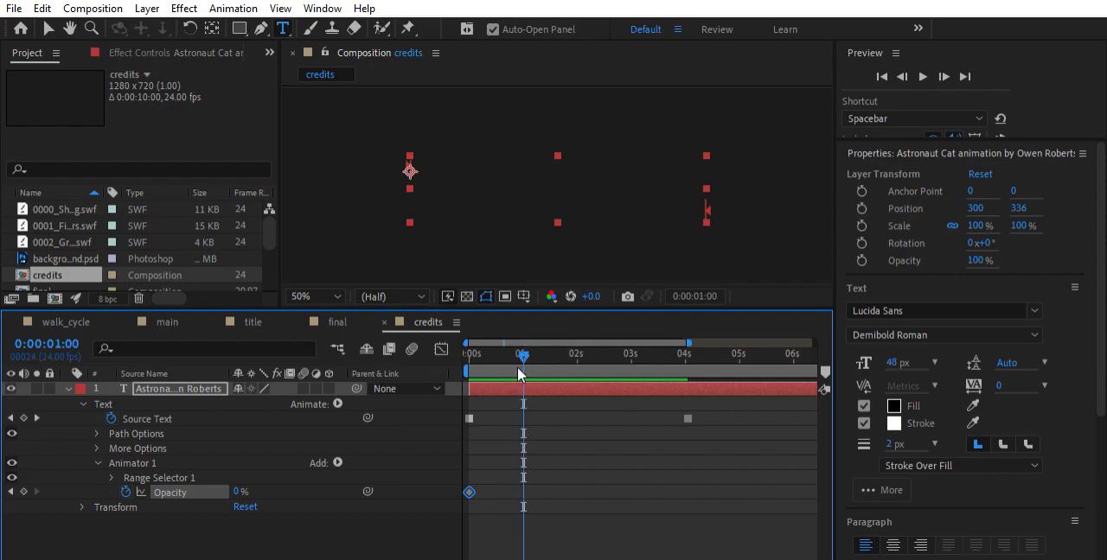
click(242, 492)
text(100)
key(Return)
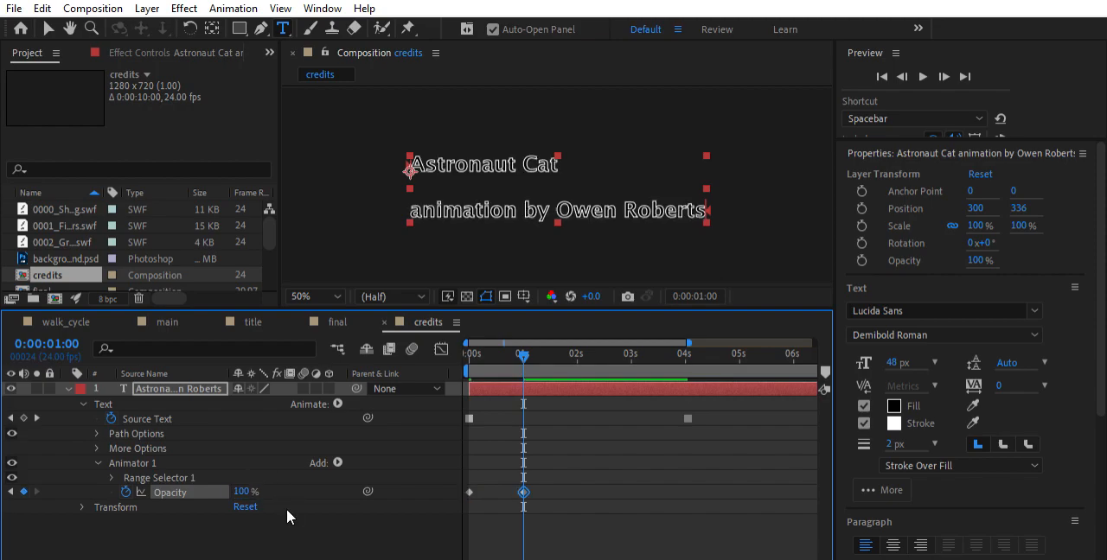
Play the credits composition from 0:00:00:00 several times to check the text fade-in
drag(523, 355, 458, 346)
key(space)
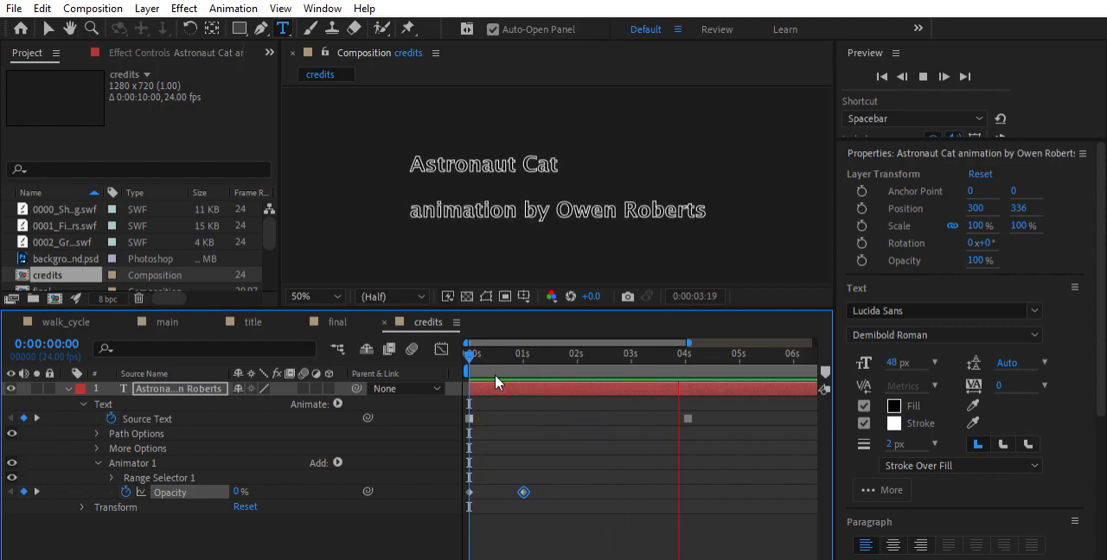
key(space)
drag(723, 345, 452, 368)
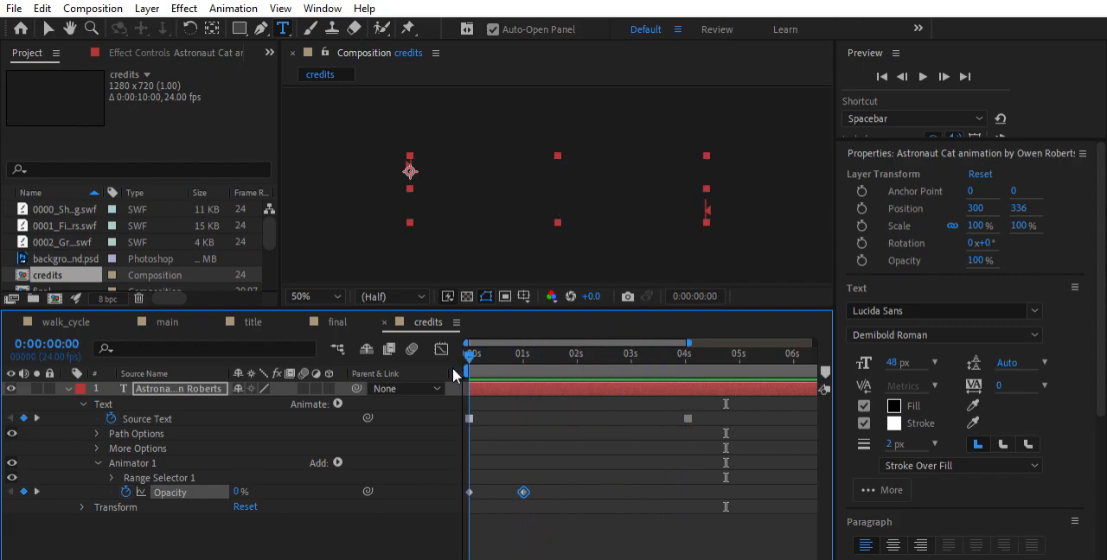
key(space)
click(535, 396)
drag(522, 355, 467, 349)
key(space)
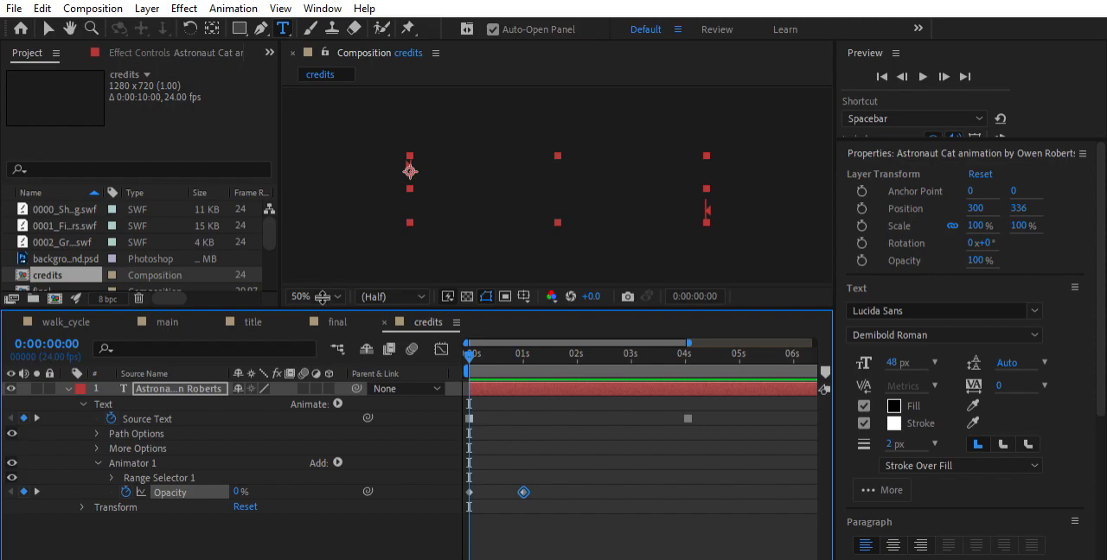
Examine the Start, End, Offset and Advanced settings of Range Selector 1 on the text animator
drag(323, 296, 327, 280)
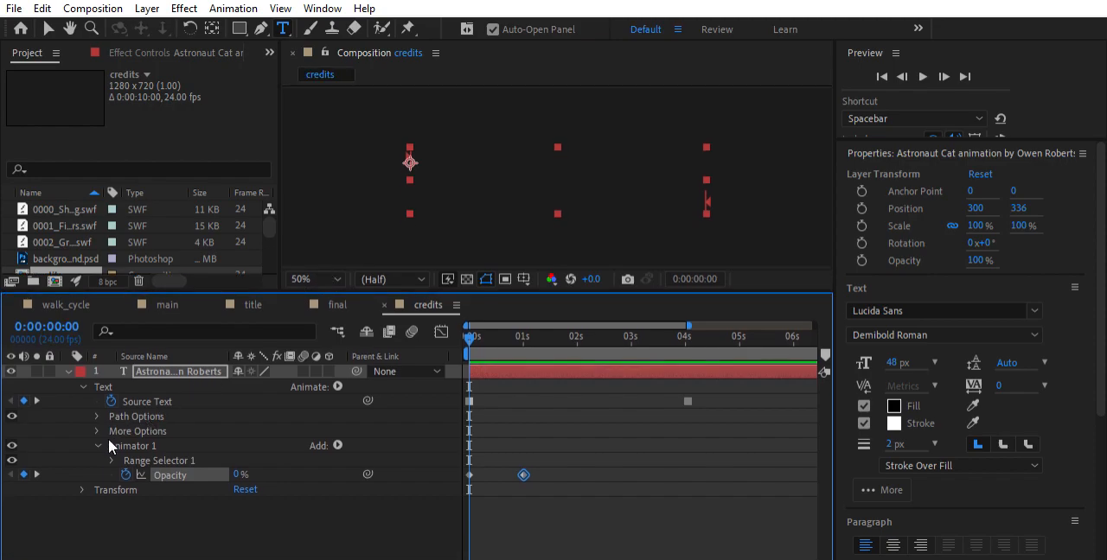
click(111, 461)
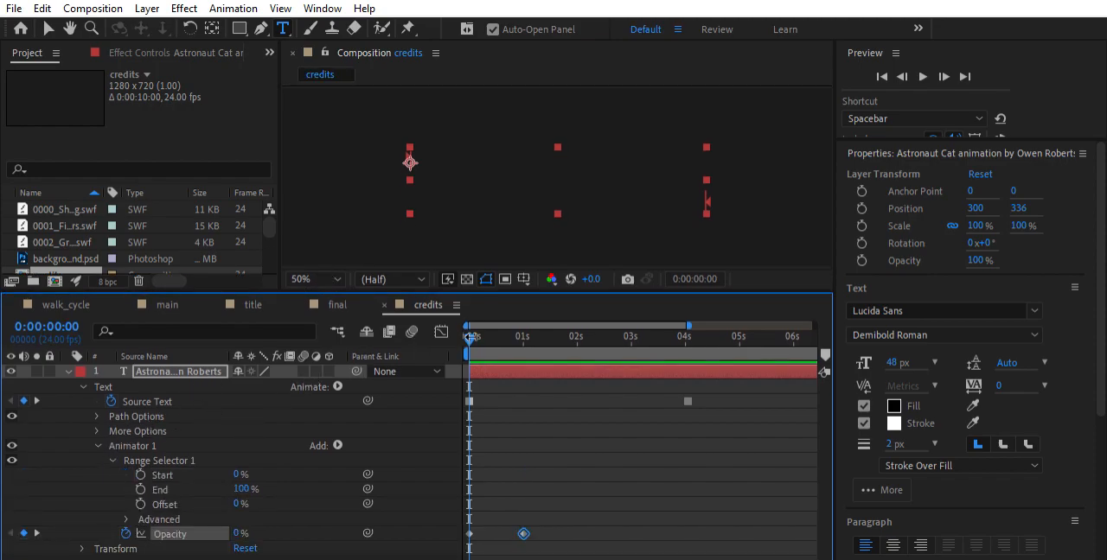
drag(471, 327, 503, 335)
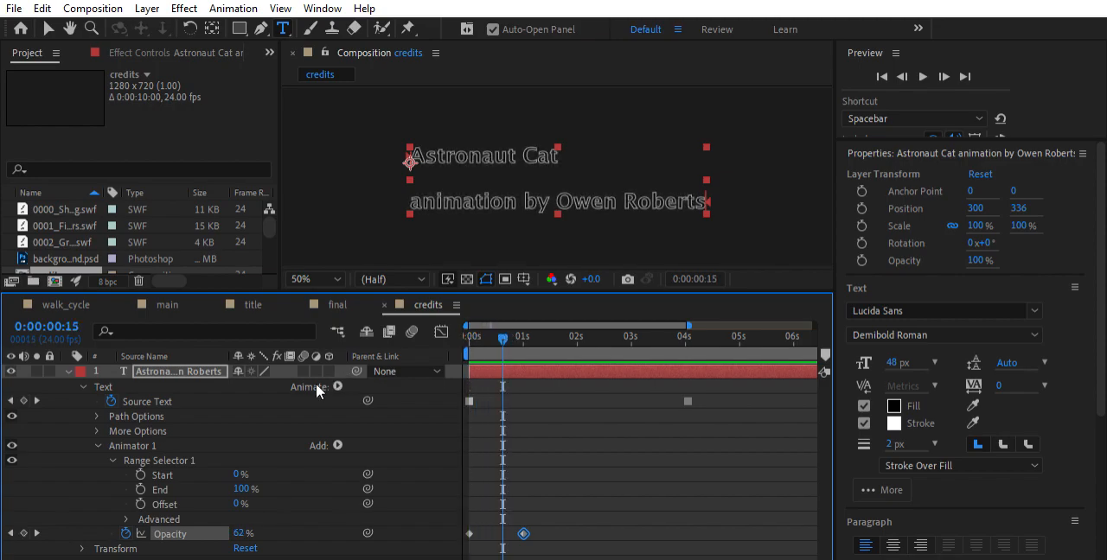
mouse_move(248, 480)
mouse_down()
mouse_move(182, 475)
mouse_move(232, 486)
mouse_move(232, 474)
mouse_up()
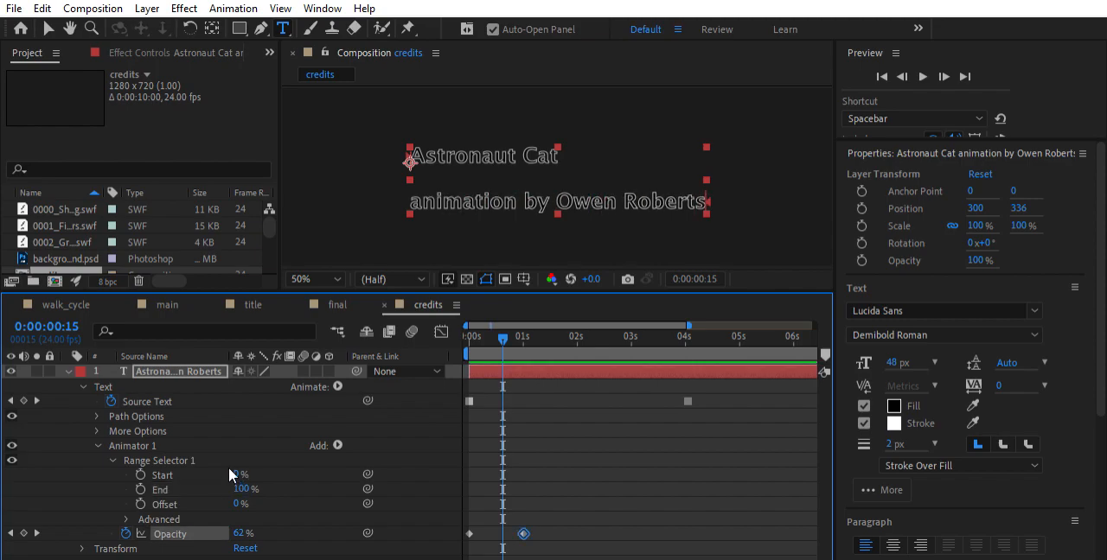
click(114, 460)
click(113, 461)
click(126, 519)
scroll(160, 475, down, 3)
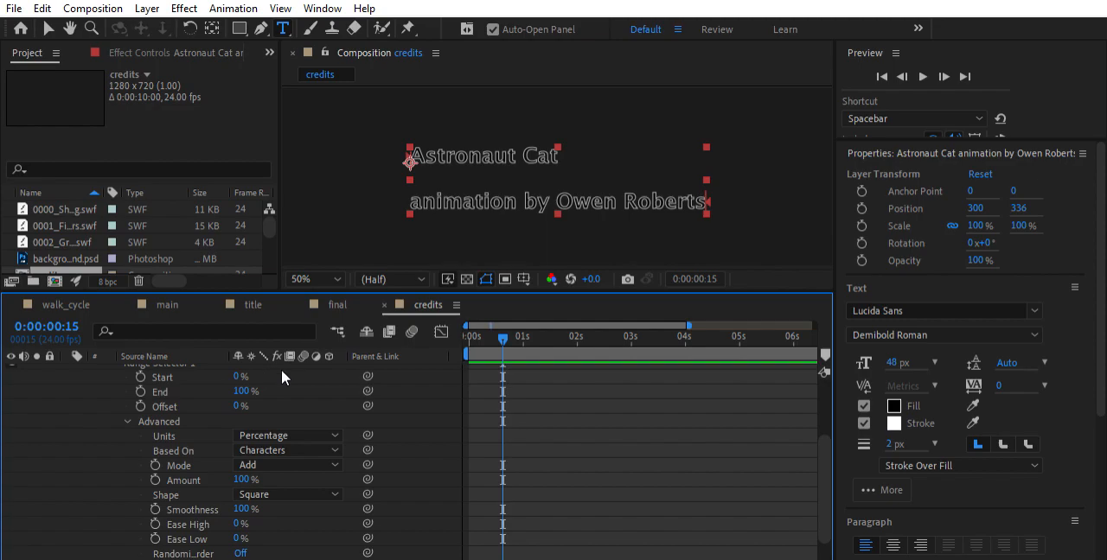
drag(500, 331, 456, 328)
scroll(192, 382, down, 2)
scroll(192, 381, up, 3)
scroll(187, 398, down, 3)
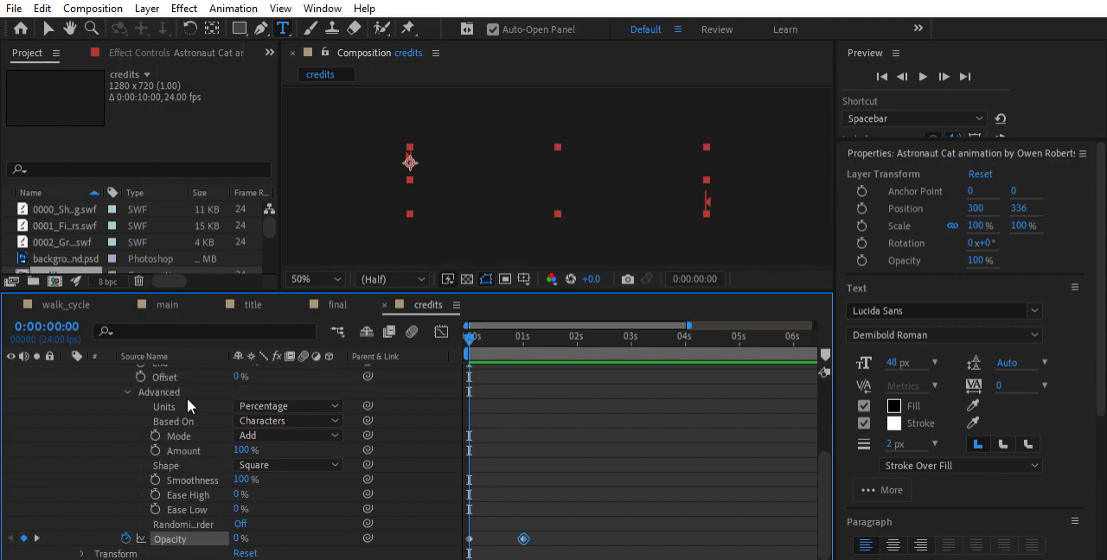
scroll(187, 398, up, 3)
scroll(212, 400, down, 3)
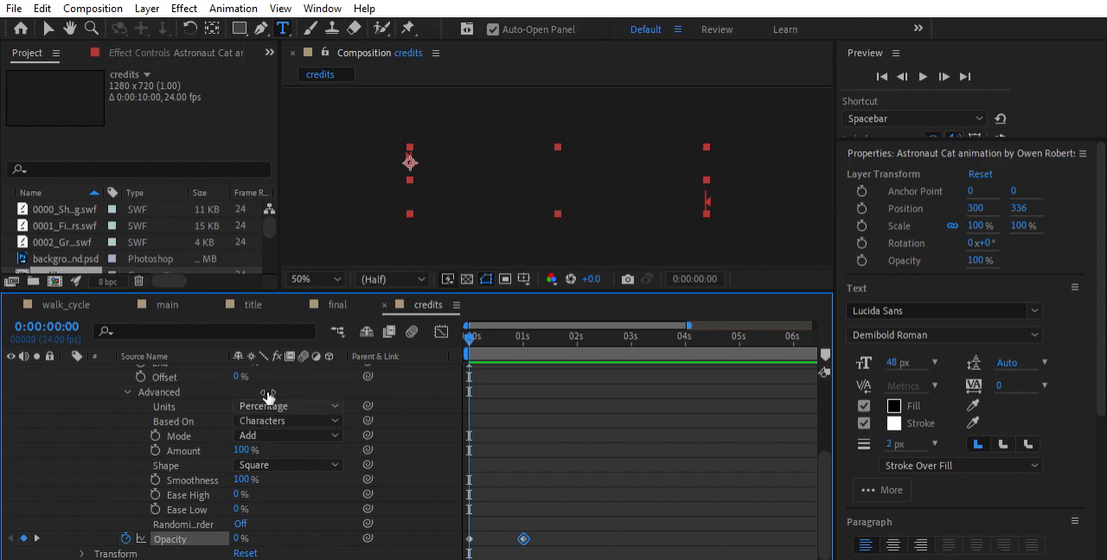
Set Range Selector 1's Offset to -100% and keyframe it at 0:00:00:00
scroll(249, 374, up, 3)
click(241, 420)
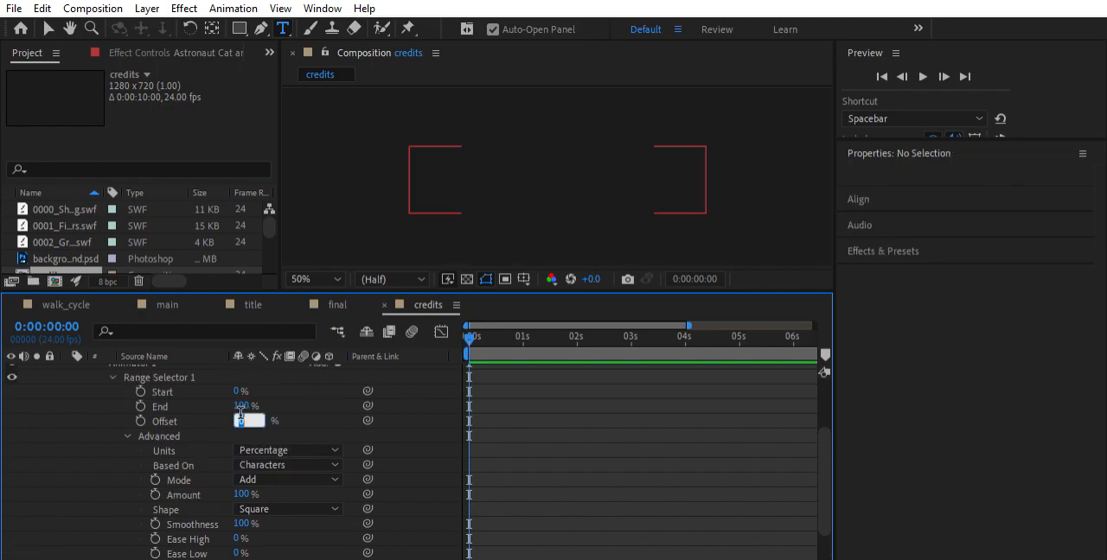
key(Return)
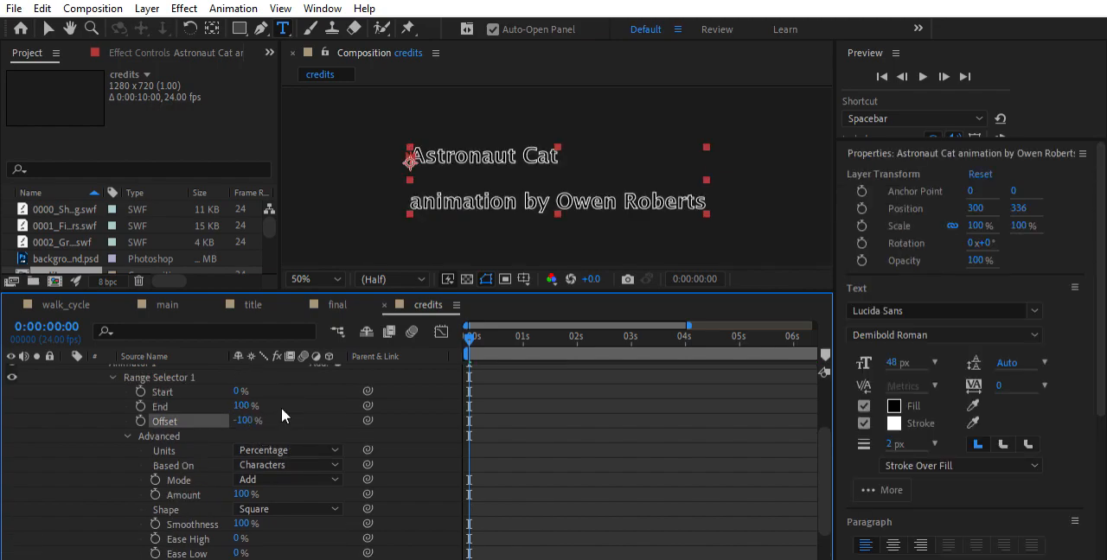
scroll(541, 417, down, 3)
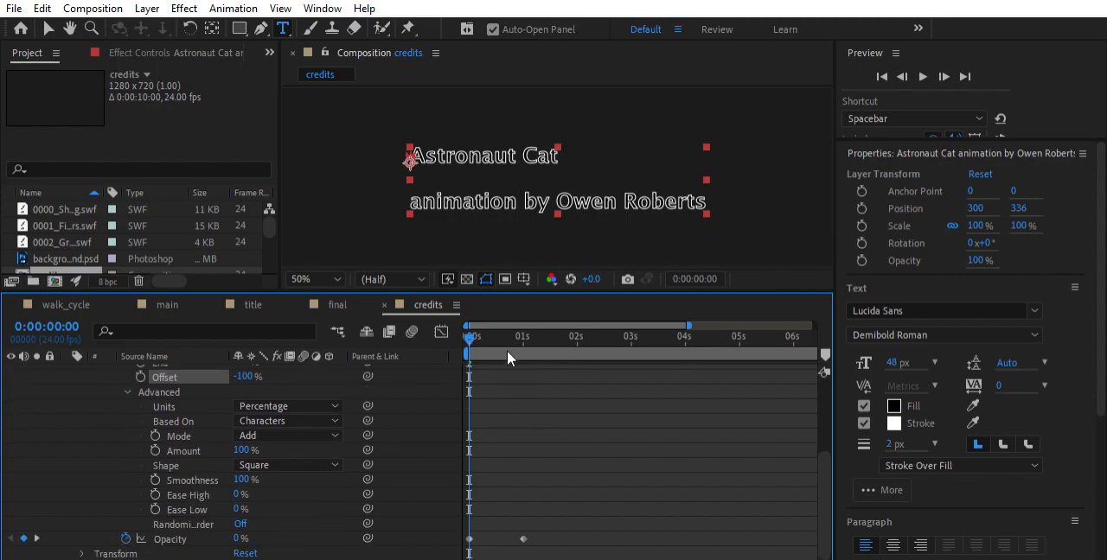
click(141, 377)
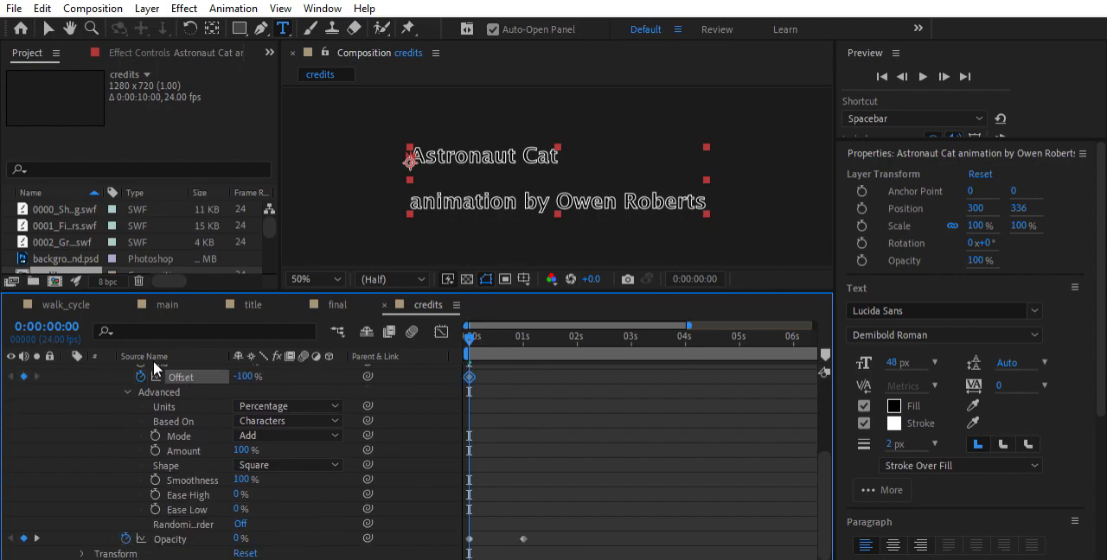
Add a Range Selector 1 Offset keyframe of 100% at 0:00:01:00
drag(468, 331, 523, 336)
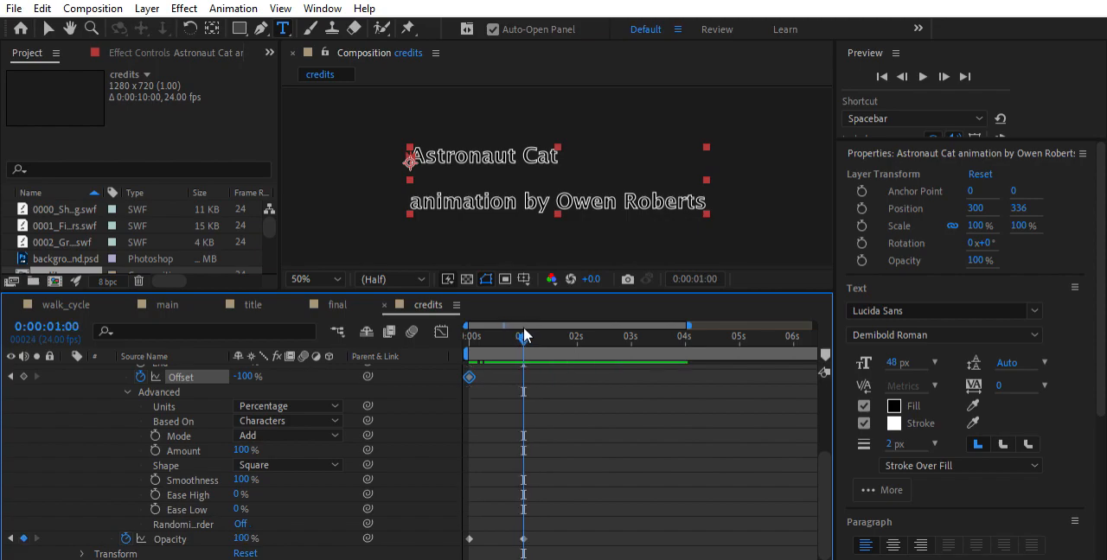
click(244, 377)
text(100)
key(Return)
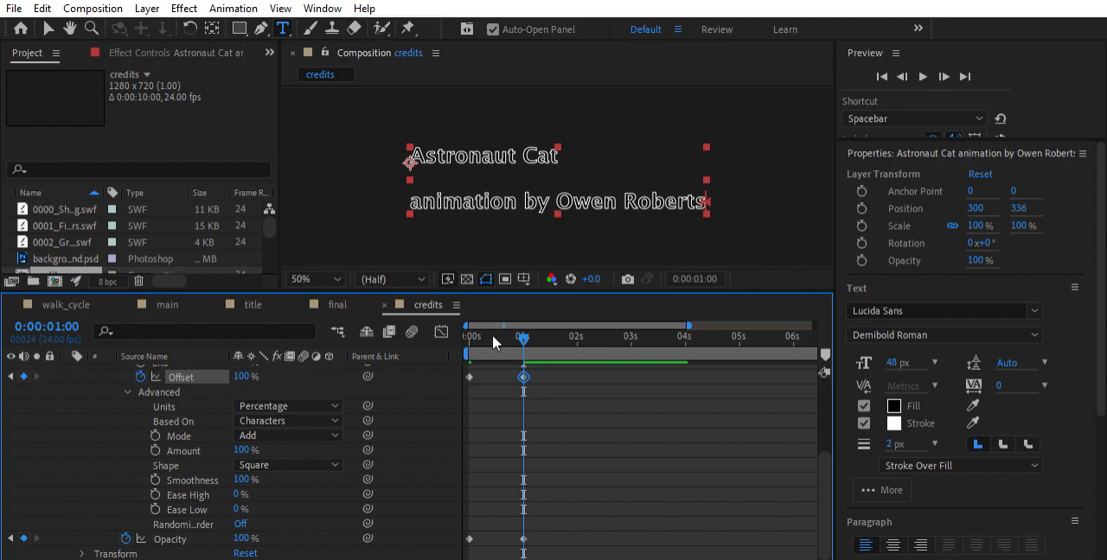
Play the credits composition from the start to check the animated Offset's effect on the letters
drag(513, 326, 468, 332)
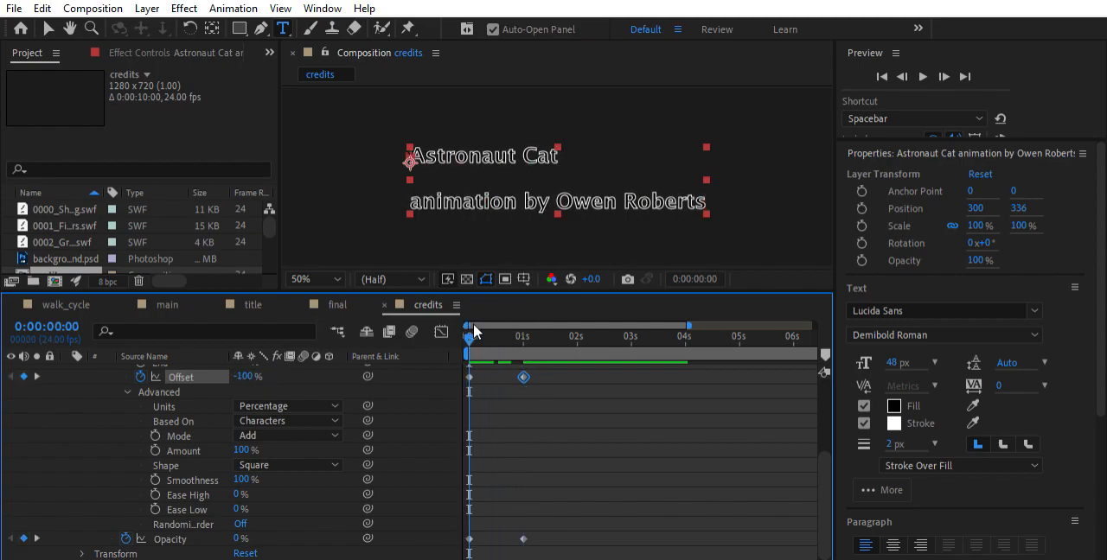
key(space)
key(space)
mouse_move(474, 331)
mouse_down()
mouse_move(464, 335)
mouse_move(489, 326)
mouse_move(466, 328)
mouse_move(474, 331)
mouse_up()
key(space)
key(space)
Move the last Offset and Opacity keyframes to 0:00:02:00 and preview the slower text animation
click(527, 382)
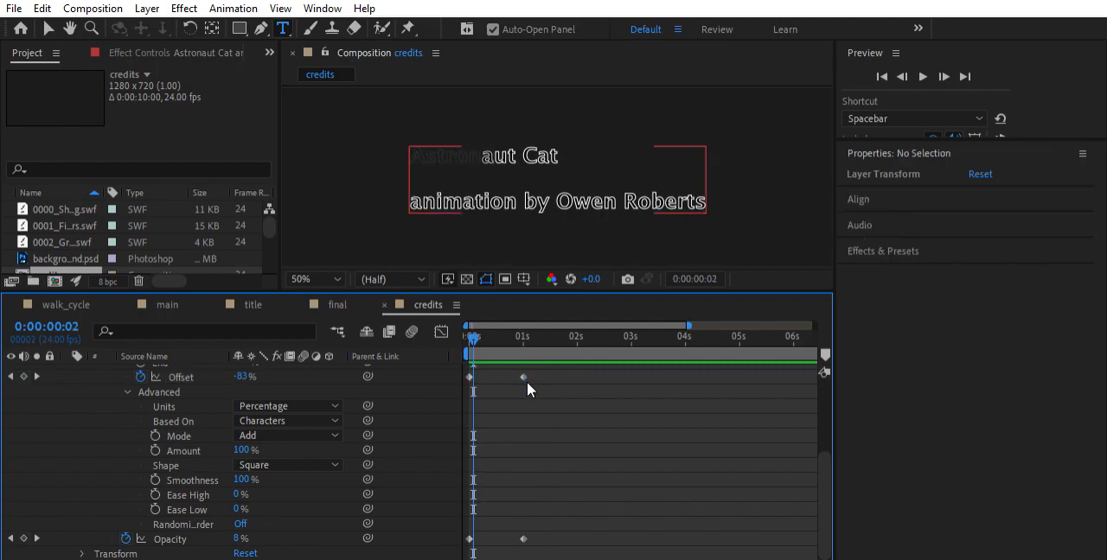
drag(531, 370, 579, 352)
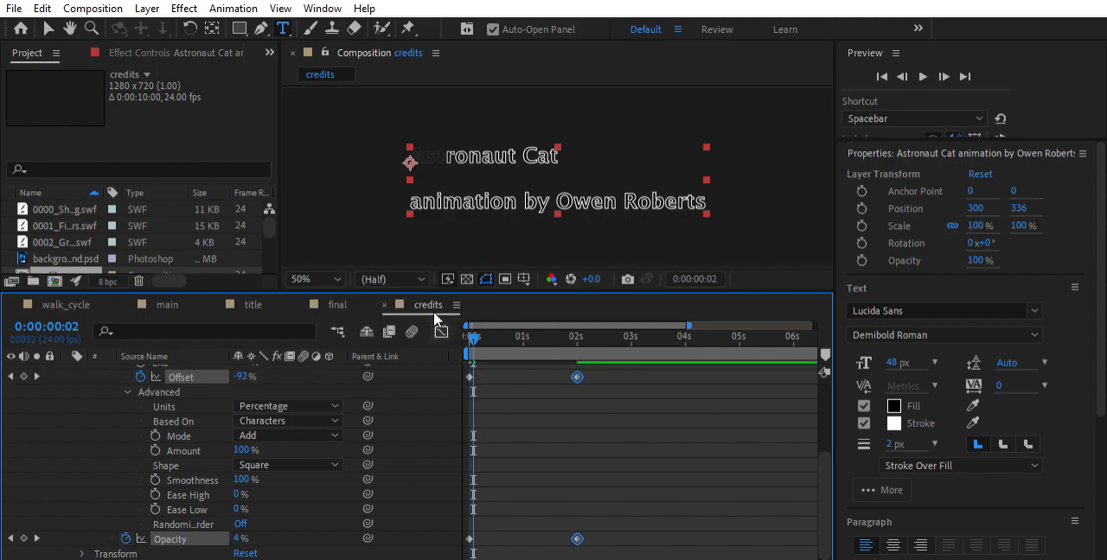
drag(477, 328, 458, 323)
key(space)
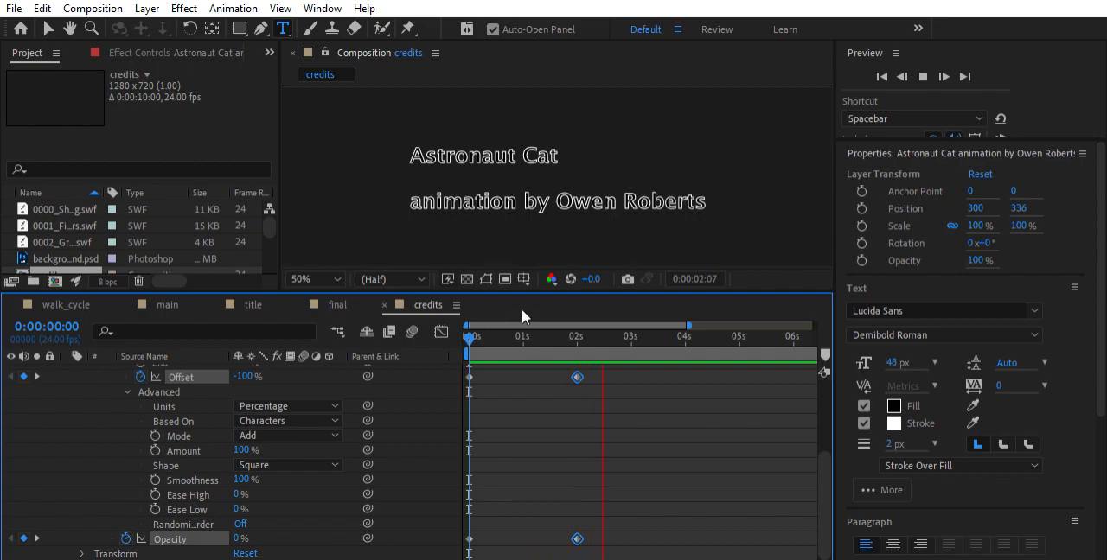
key(space)
Scrub to 0:00:02:00 to check the text, and replay the animation from 0:00:00:00
drag(510, 325, 580, 334)
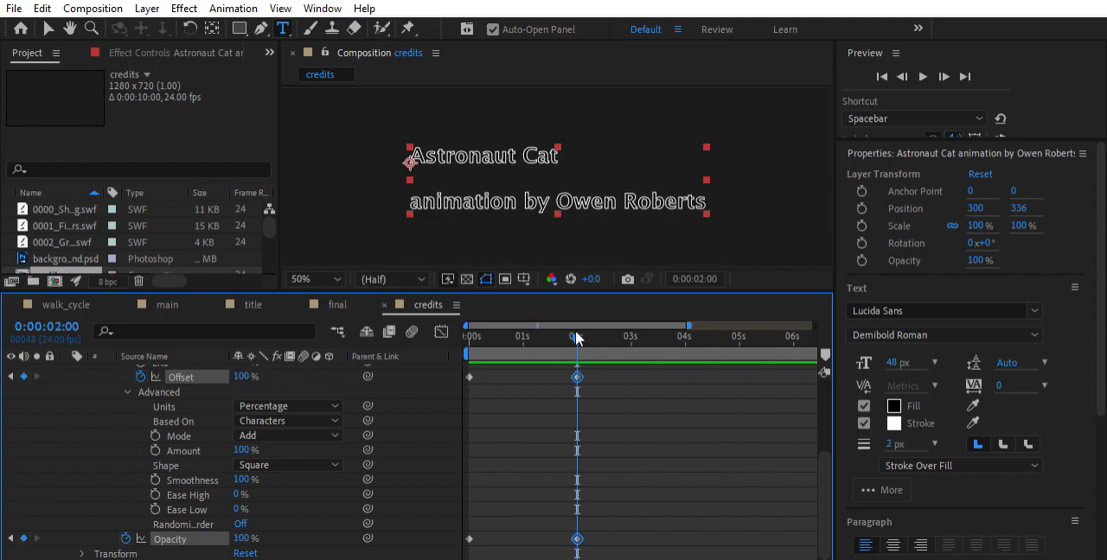
drag(557, 322, 464, 333)
key(space)
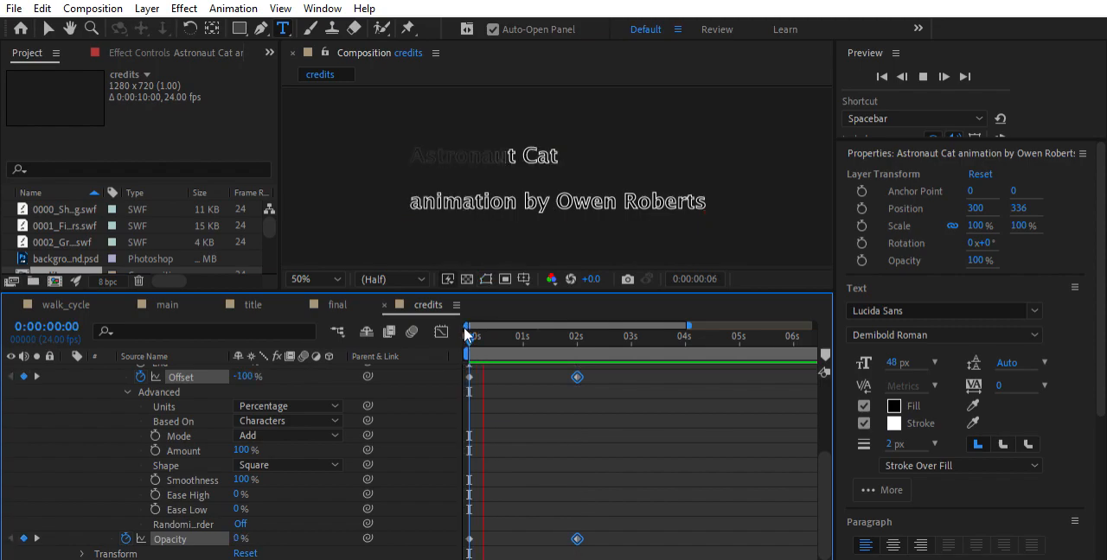
Return to 0:00:00:00 and set Range Selector 1's Units to Index
key(space)
click(462, 329)
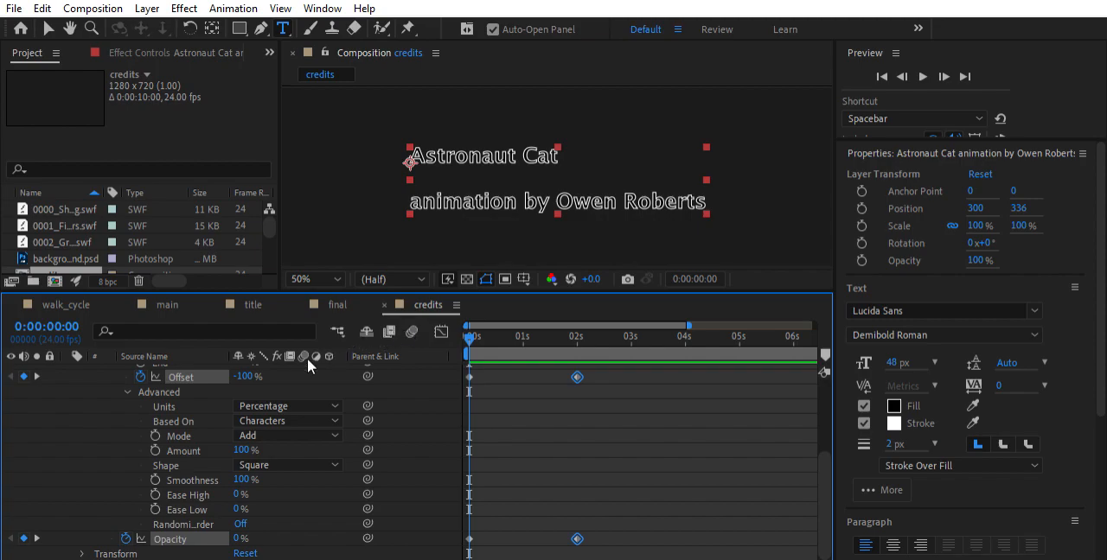
scroll(194, 421, up, 2)
scroll(207, 381, down, 2)
click(278, 424)
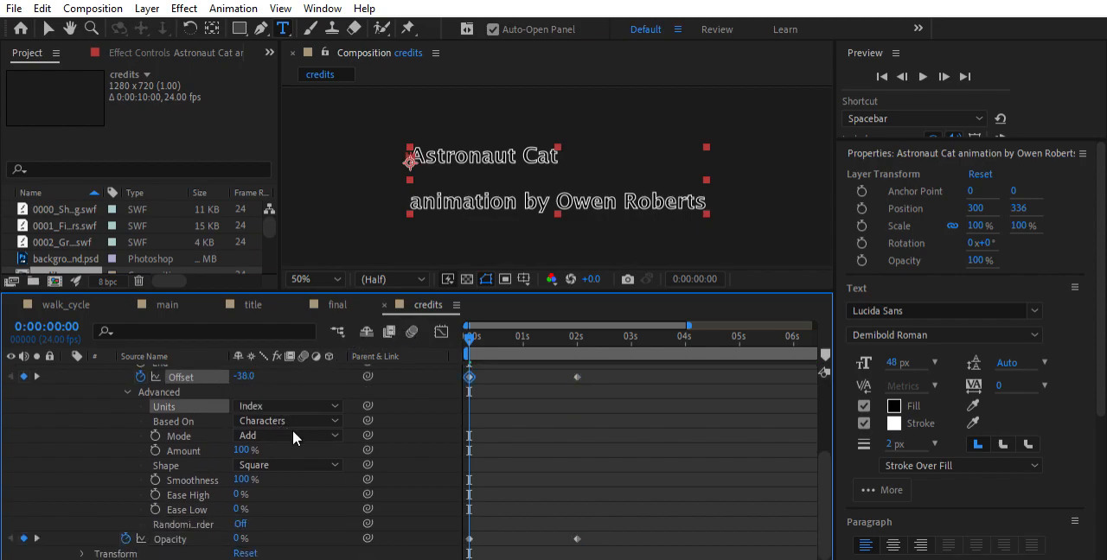
Play the credits text animation repeatedly from the start to check the effect of the Index units
key(space)
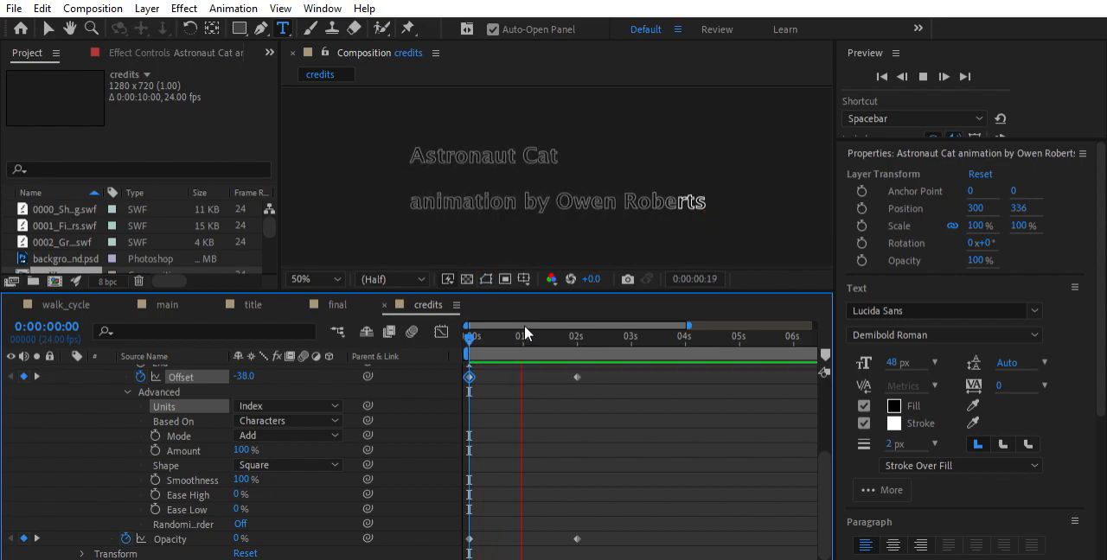
click(469, 334)
key(space)
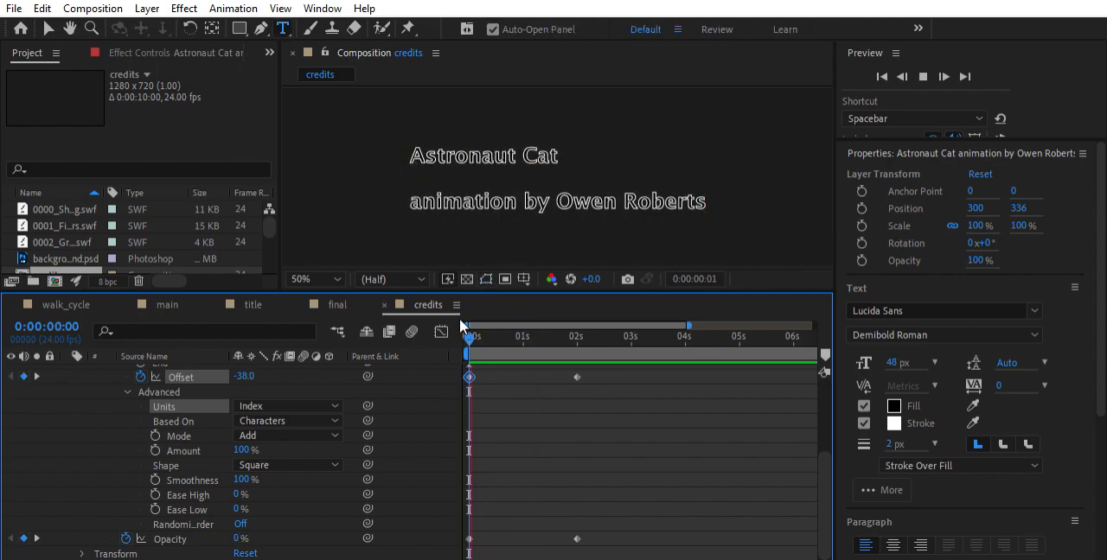
key(space)
click(465, 330)
key(space)
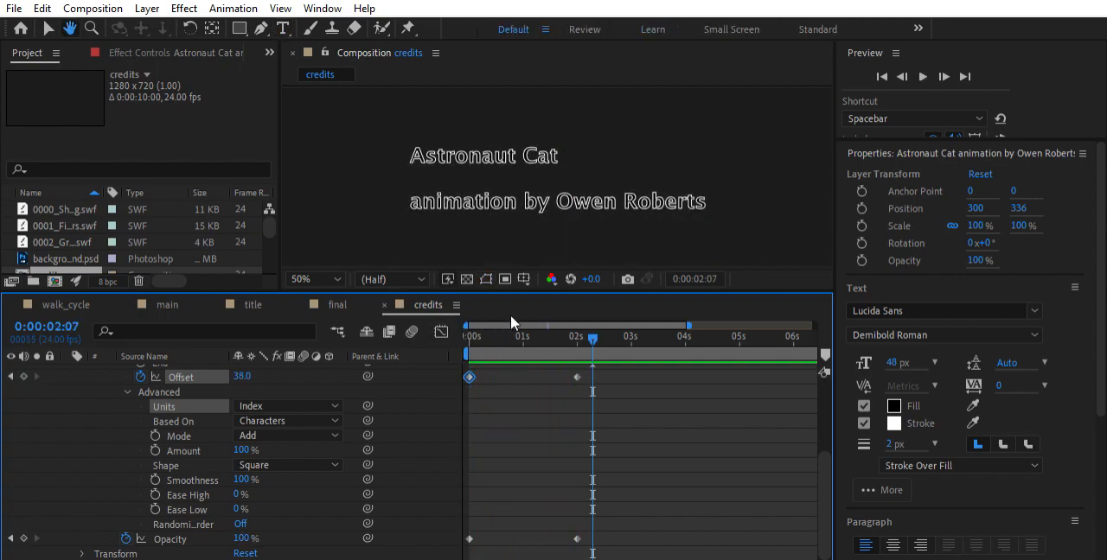
key(space)
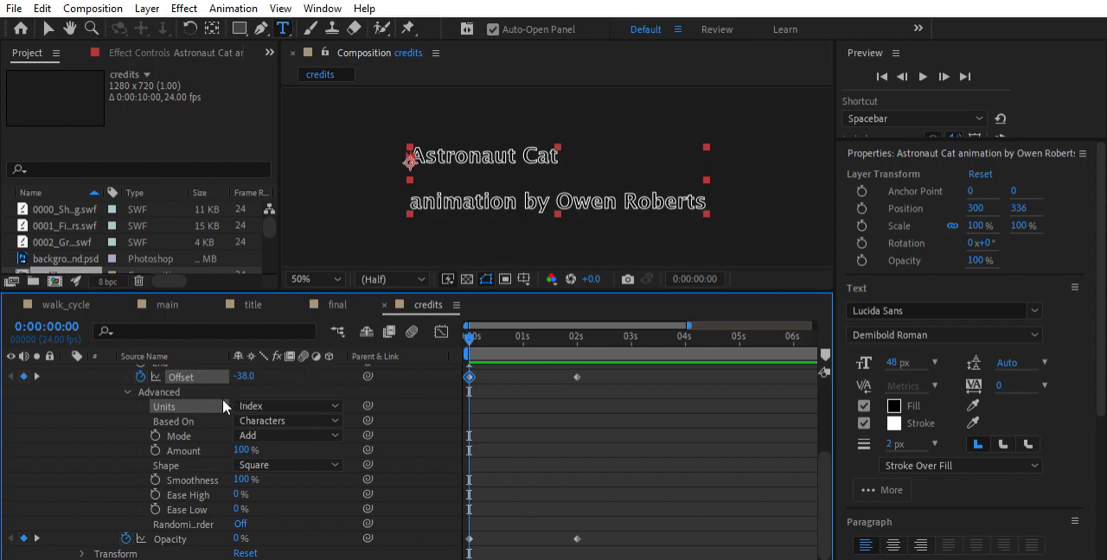
Set the range selector's Based On option to Words and preview the animation from the start
click(291, 461)
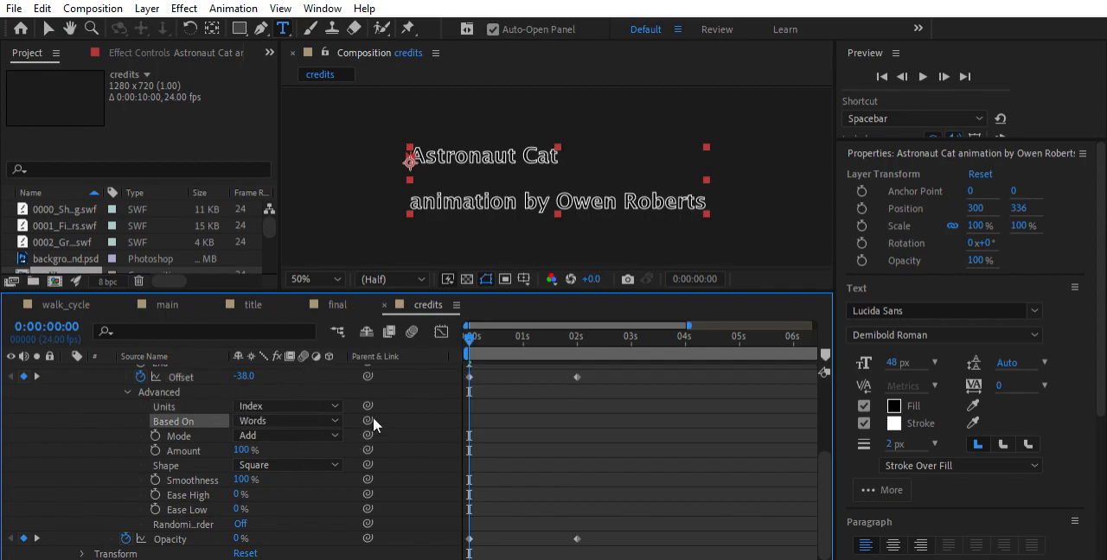
key(space)
drag(563, 327, 462, 326)
key(space)
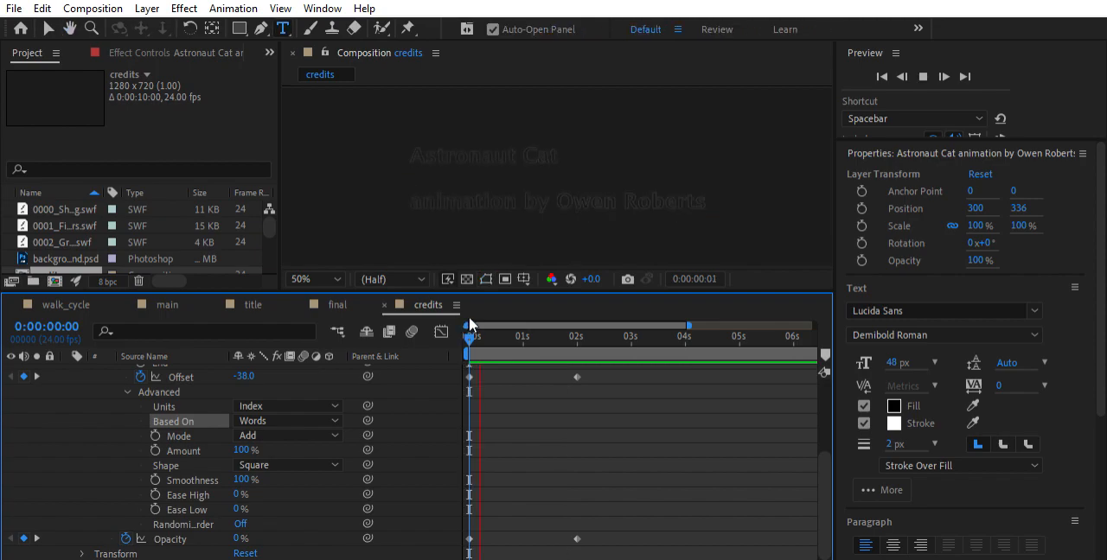
key(space)
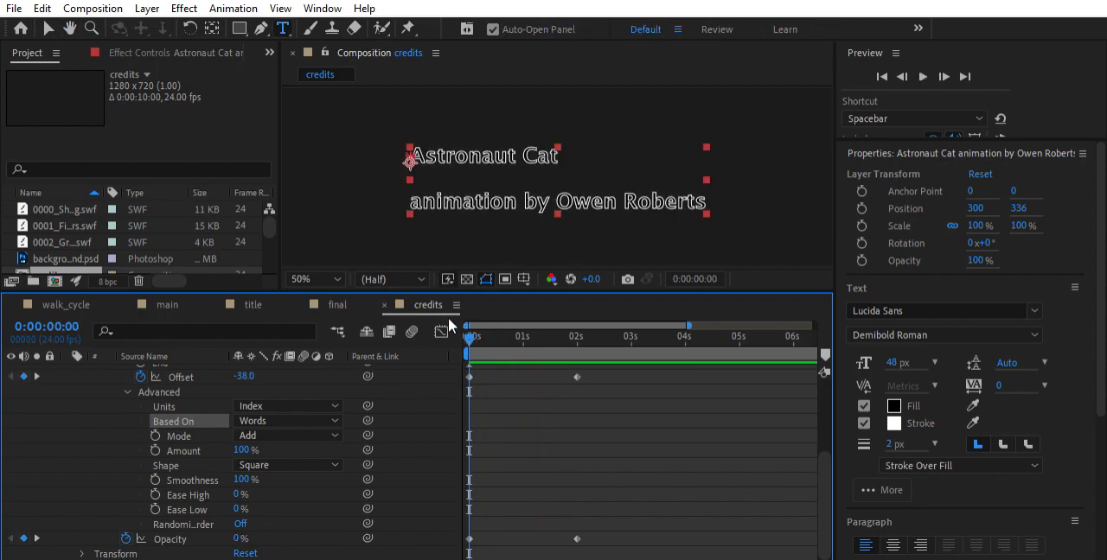
Set the Offset keyframe at 0:00:00:00 to -100, preview the result and scrub to 0:00:01:12
scroll(286, 372, up, 3)
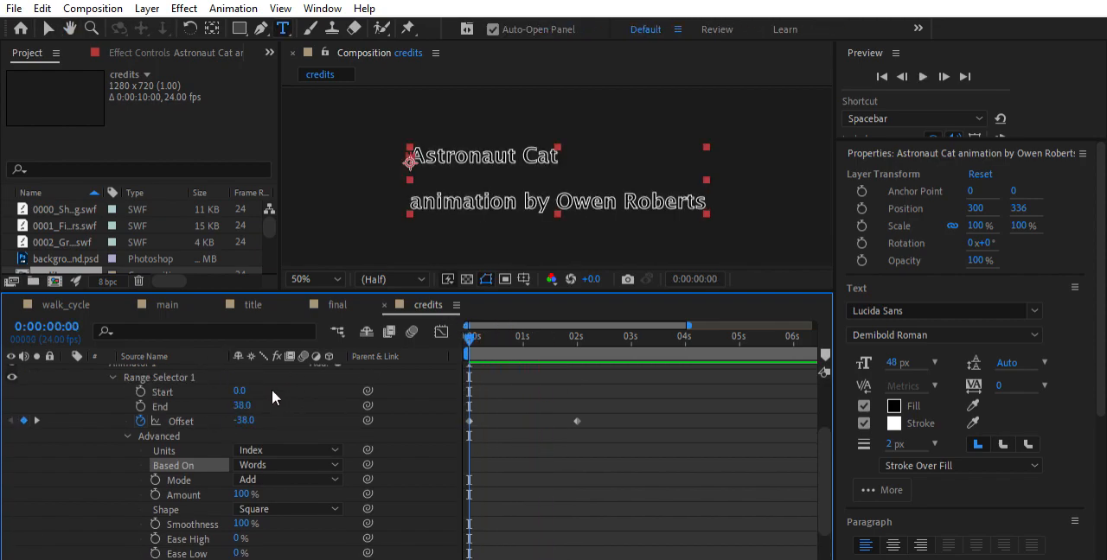
drag(251, 414, 207, 408)
click(247, 419)
text(-100)
key(Return)
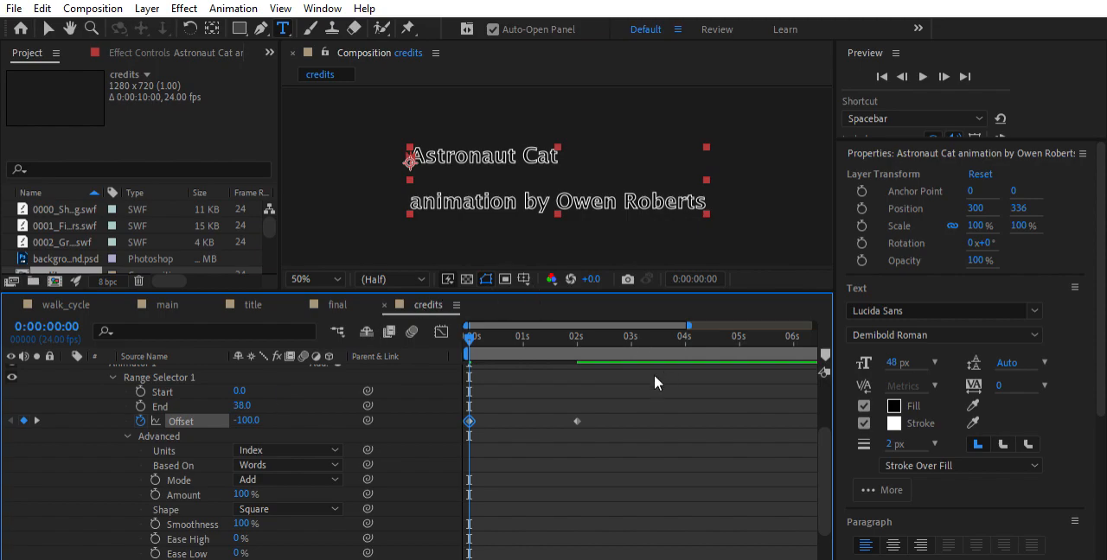
key(space)
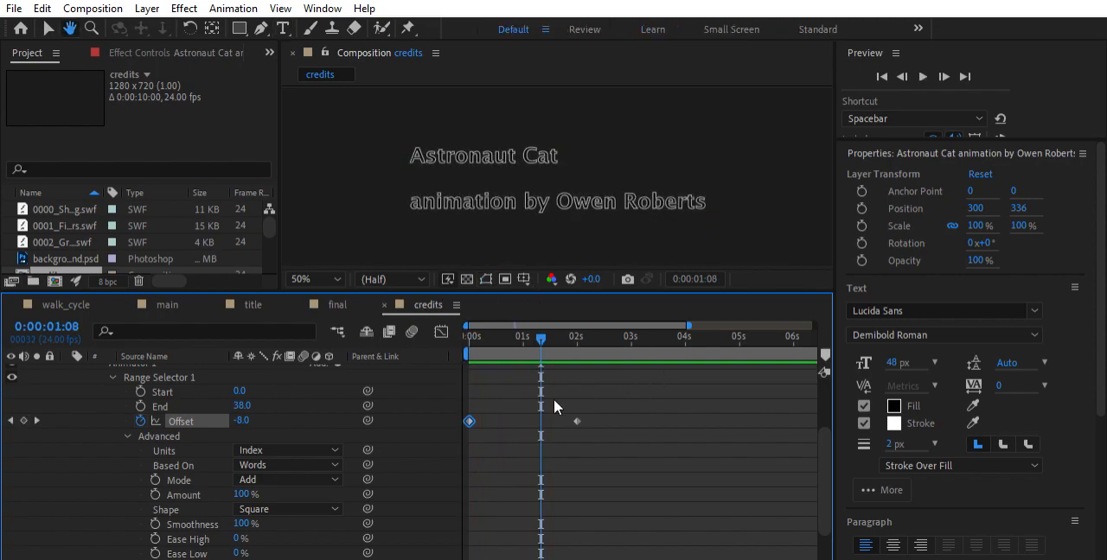
key(space)
mouse_move(543, 332)
mouse_down()
mouse_move(586, 333)
mouse_move(444, 342)
mouse_move(581, 335)
mouse_move(451, 343)
mouse_move(550, 340)
mouse_up()
Remove all Offset keyframes from Range Selector 1 and preview the text from the start
click(140, 421)
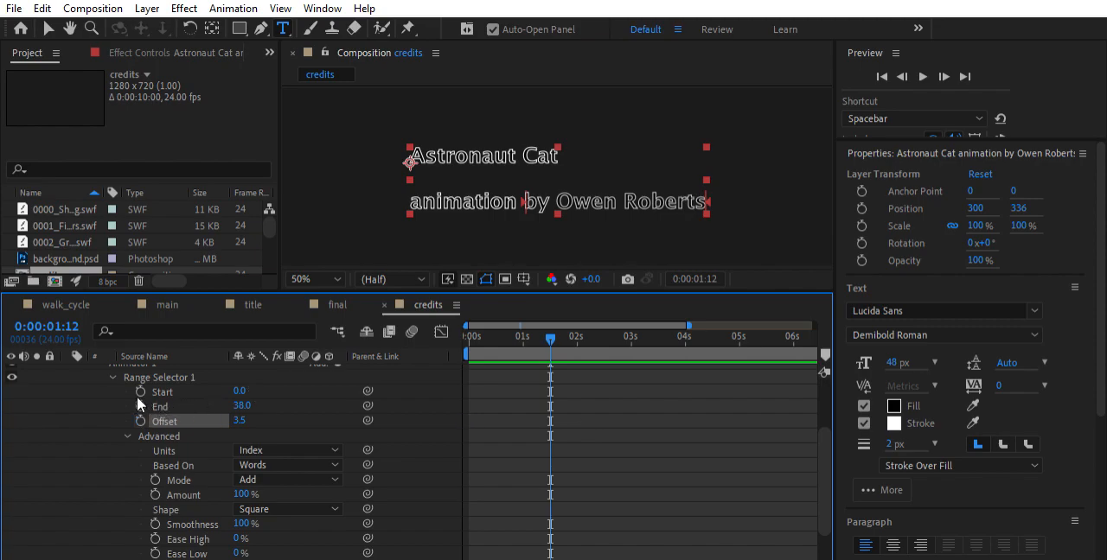
key(Home)
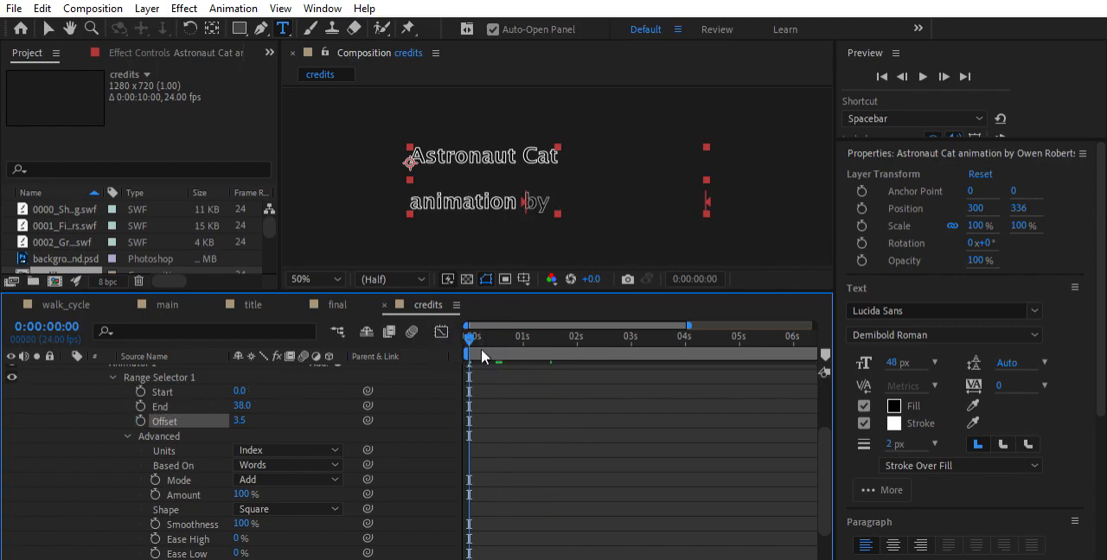
scroll(248, 468, down, 1)
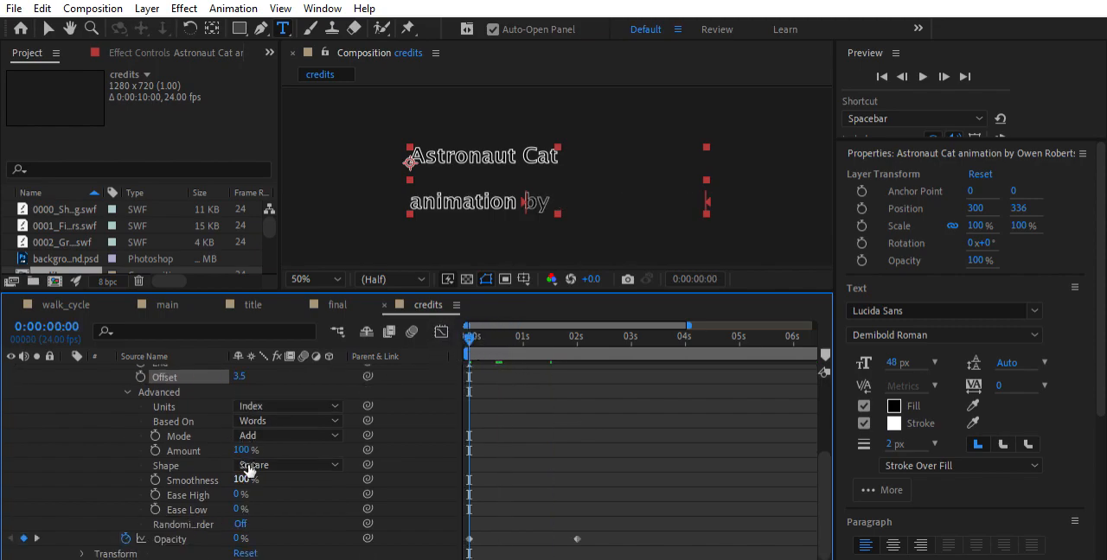
key(space)
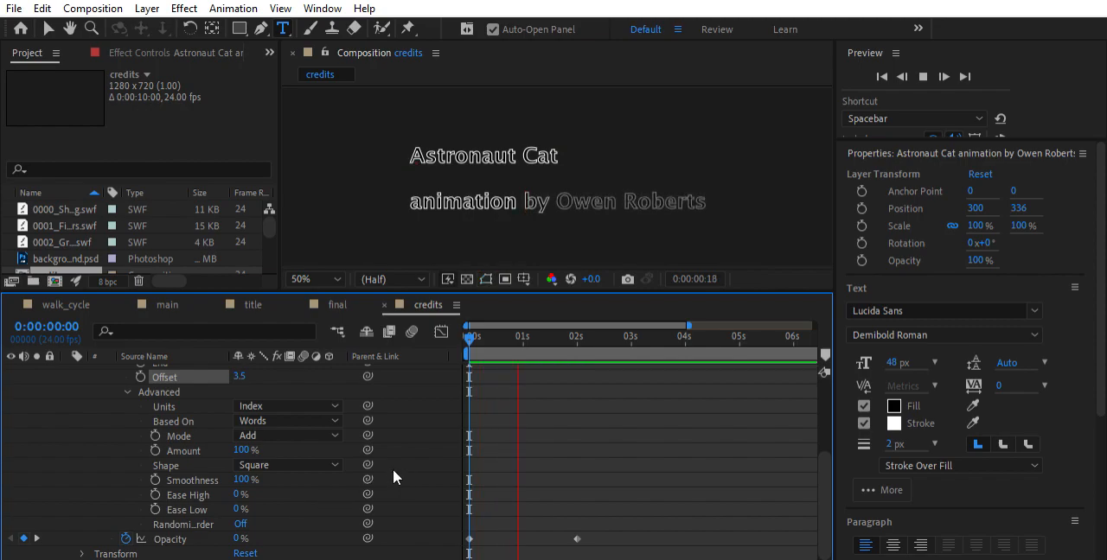
key(space)
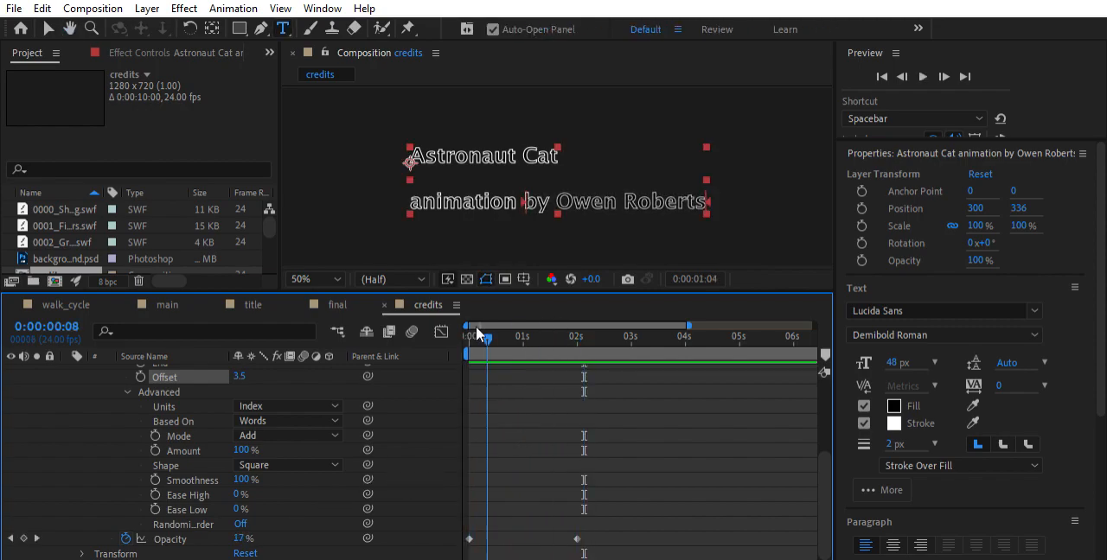
Set the range selector's Offset to 0 and play the composition from 0:00:00:00
scroll(231, 381, up, 1)
click(244, 421)
text(0)
key(Return)
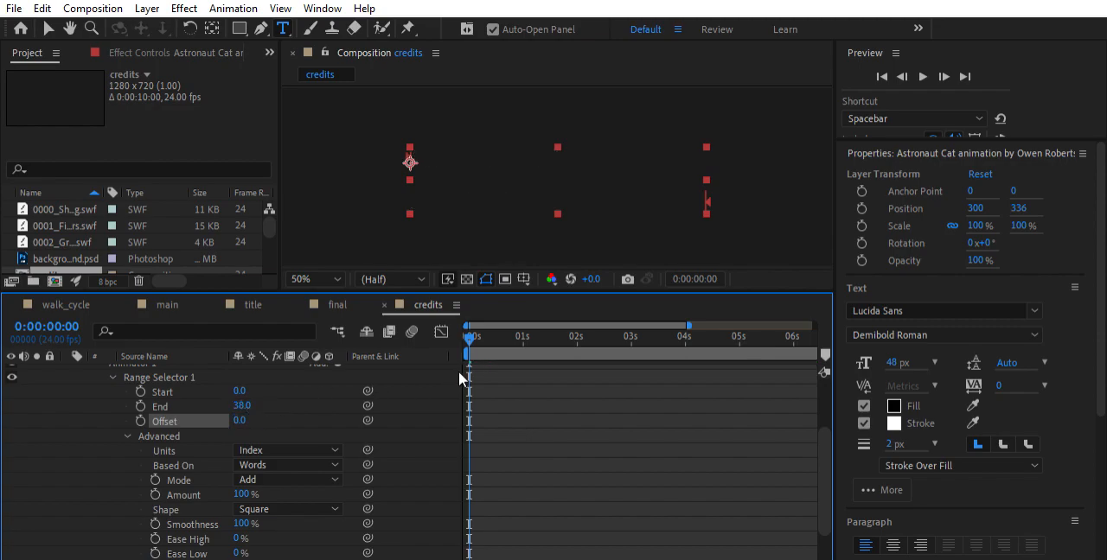
click(243, 405)
click(491, 336)
key(Home)
key(space)
key(space)
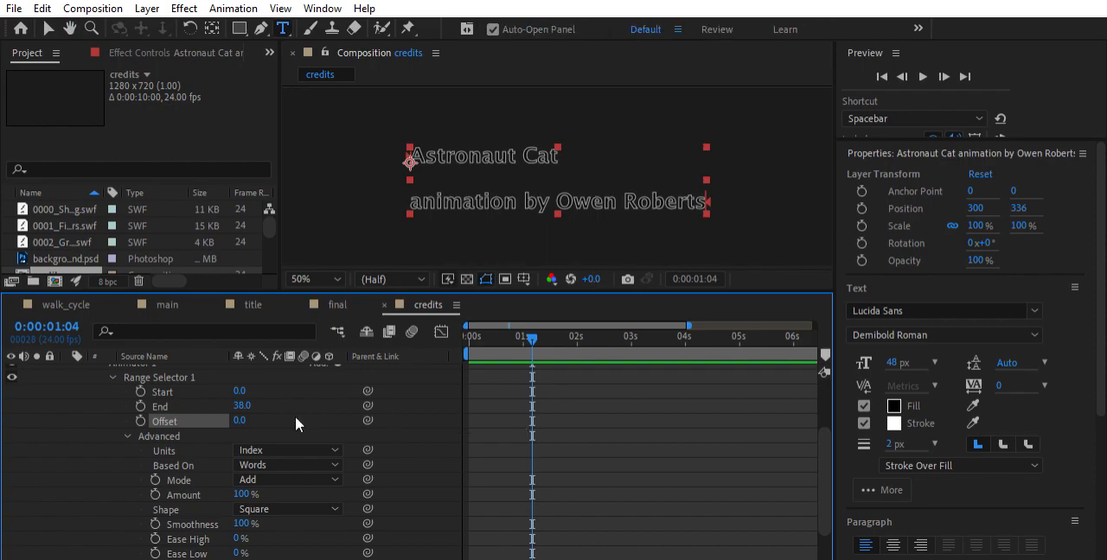
Try basing the range selector on Characters at 0:00:00:00, and return Based On to Words
scroll(286, 415, down, 1)
drag(523, 334, 385, 335)
scroll(196, 395, up, 1)
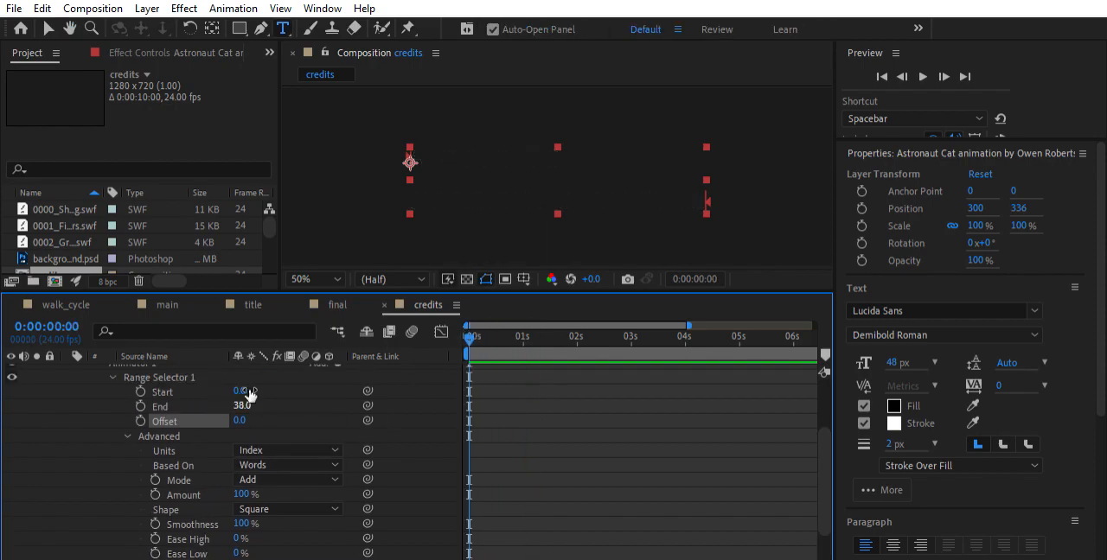
click(277, 467)
click(277, 436)
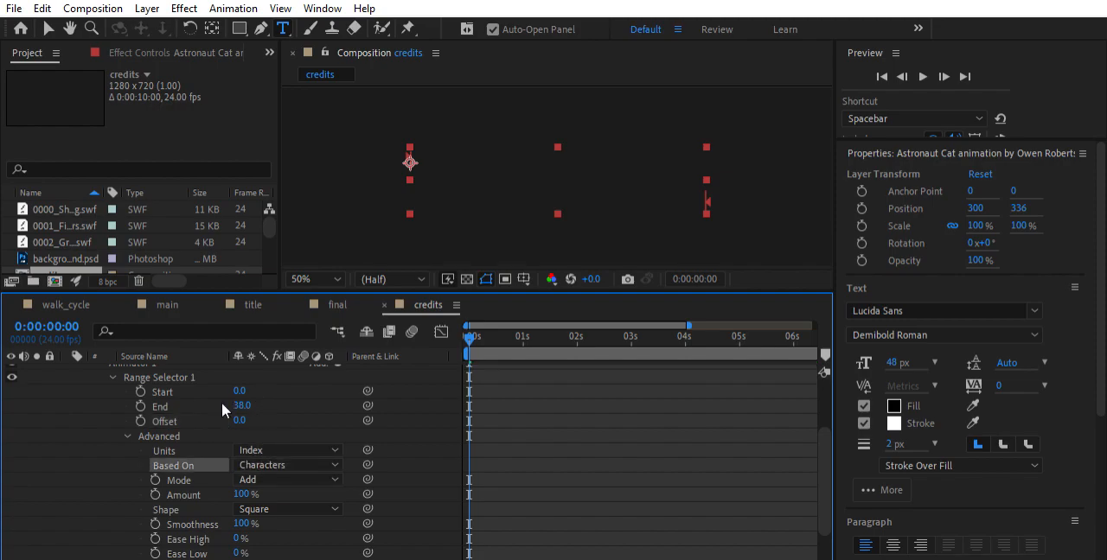
click(277, 465)
click(280, 498)
Try Percentage as the range selector's Units and preview the text animation from the start
scroll(312, 400, down, 2)
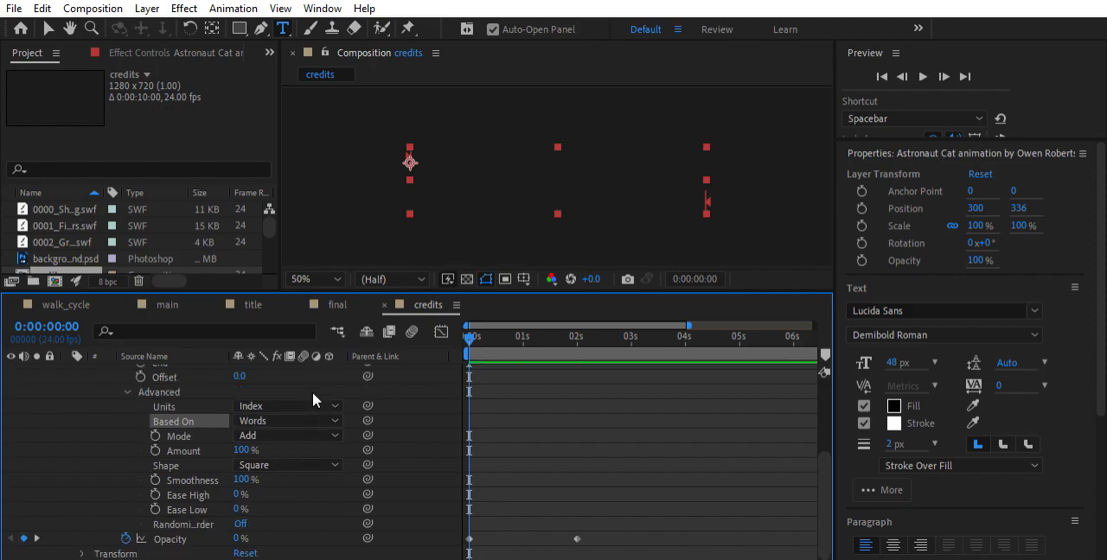
scroll(298, 395, up, 4)
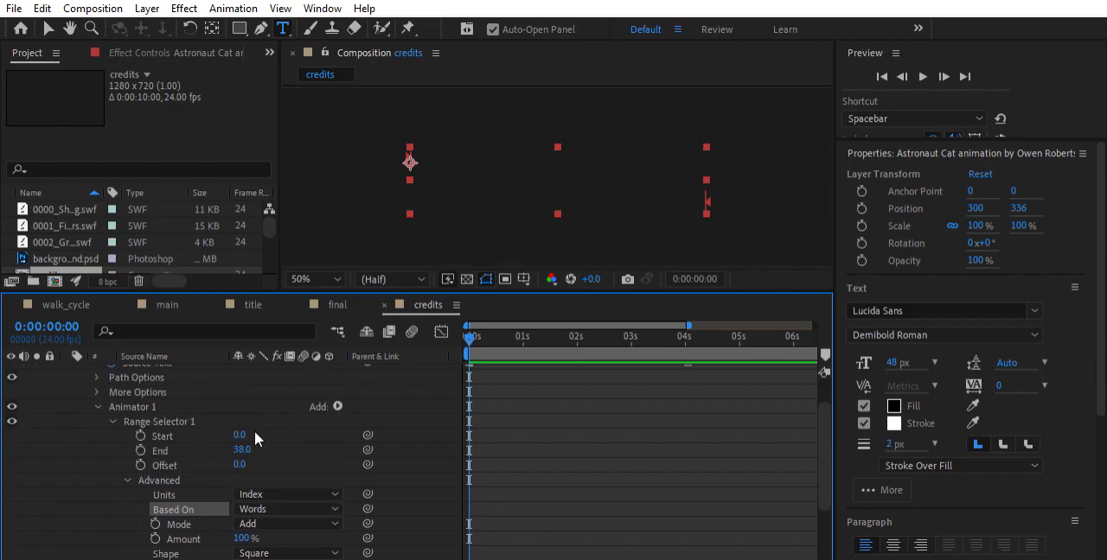
scroll(257, 438, down, 2)
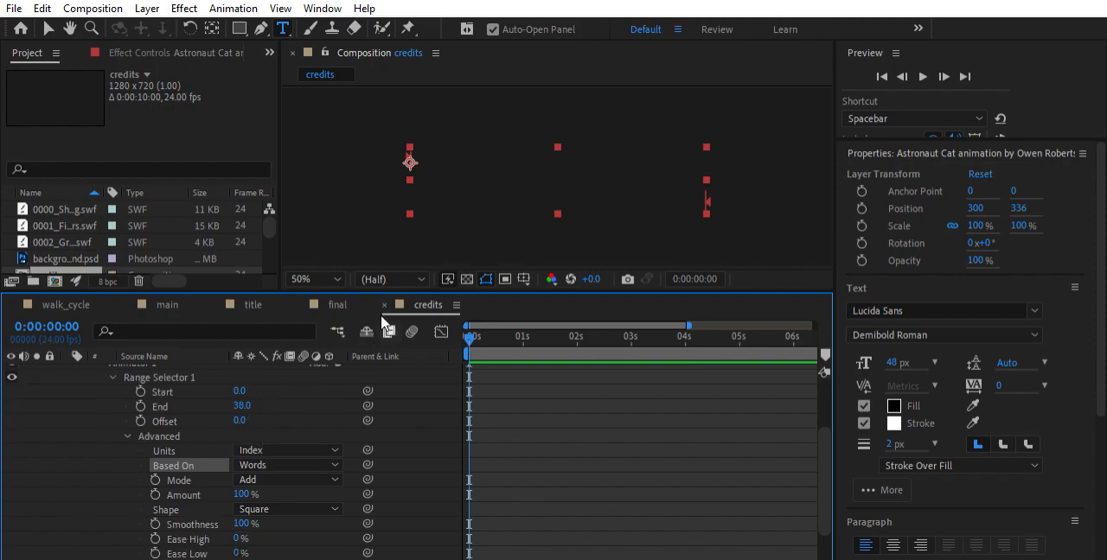
mouse_move(476, 329)
mouse_down()
mouse_move(536, 322)
mouse_move(458, 319)
mouse_move(521, 329)
mouse_move(462, 328)
mouse_up()
click(256, 405)
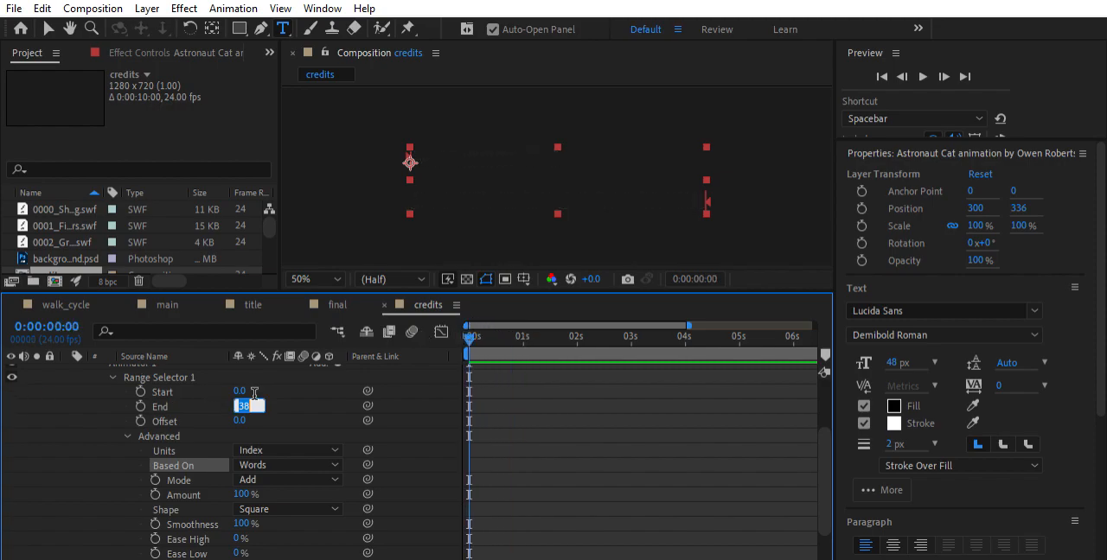
click(276, 436)
click(269, 450)
click(266, 435)
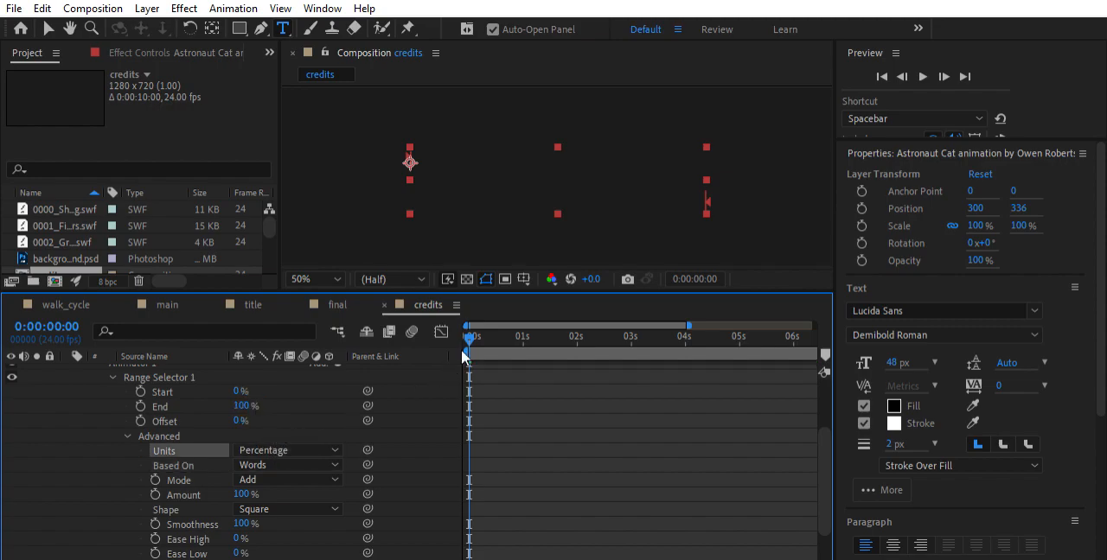
key(space)
mouse_move(471, 338)
mouse_down()
mouse_move(567, 325)
mouse_move(515, 317)
mouse_move(460, 325)
mouse_move(538, 328)
mouse_move(458, 328)
mouse_up()
scroll(577, 441, down, 2)
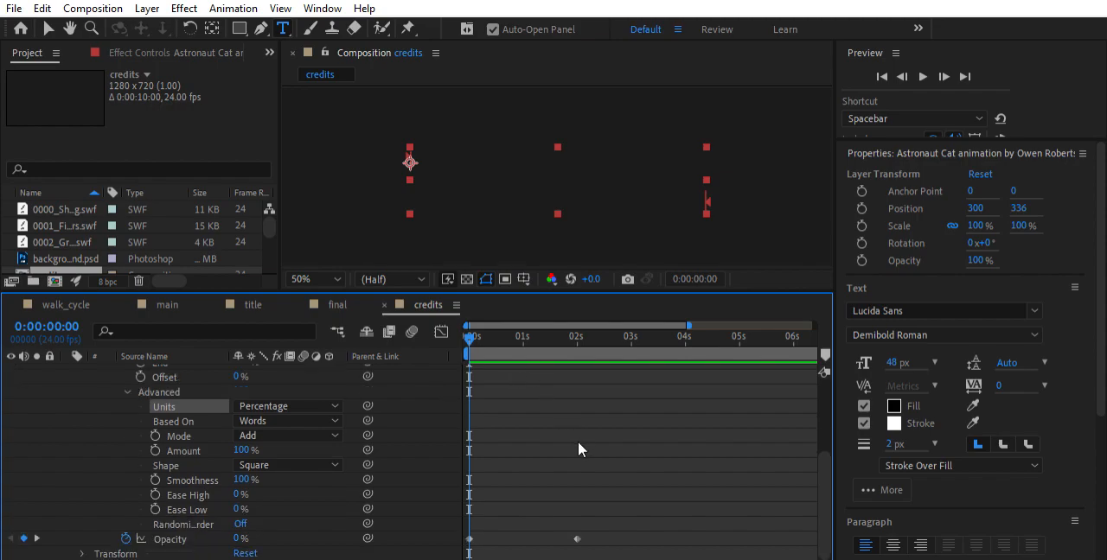
Switch the range selector's Units back to Index
scroll(253, 399, up, 5)
scroll(259, 446, down, 3)
click(288, 450)
click(294, 465)
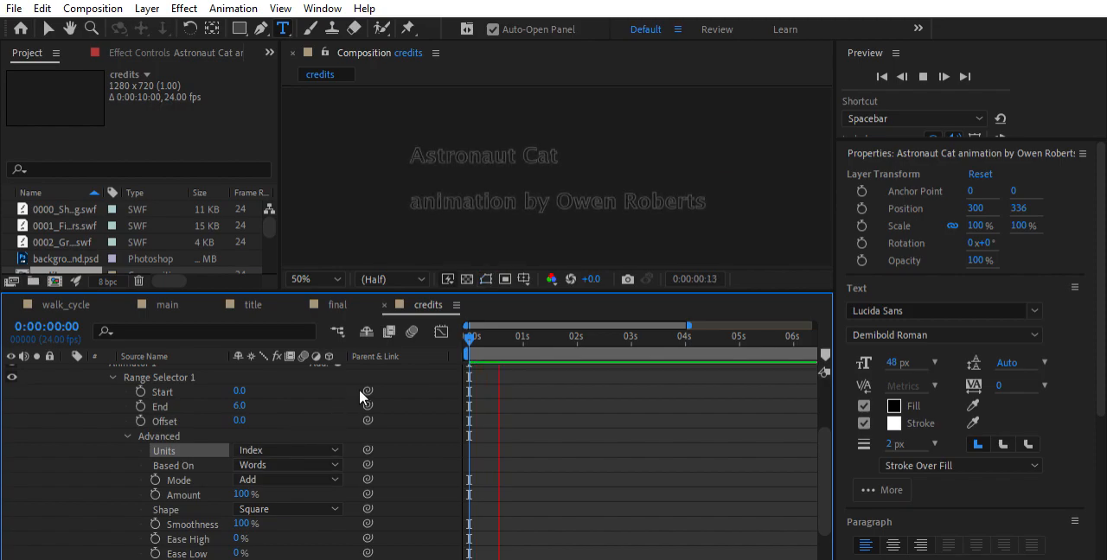
Stop the preview, scrub to 0:00:00:17 and change the range selector's End to 22
key(space)
mouse_move(524, 332)
mouse_down()
mouse_move(459, 323)
mouse_move(553, 323)
mouse_move(465, 327)
mouse_move(506, 325)
mouse_up()
mouse_move(248, 395)
mouse_down()
mouse_move(212, 394)
mouse_move(264, 393)
mouse_move(233, 394)
mouse_up()
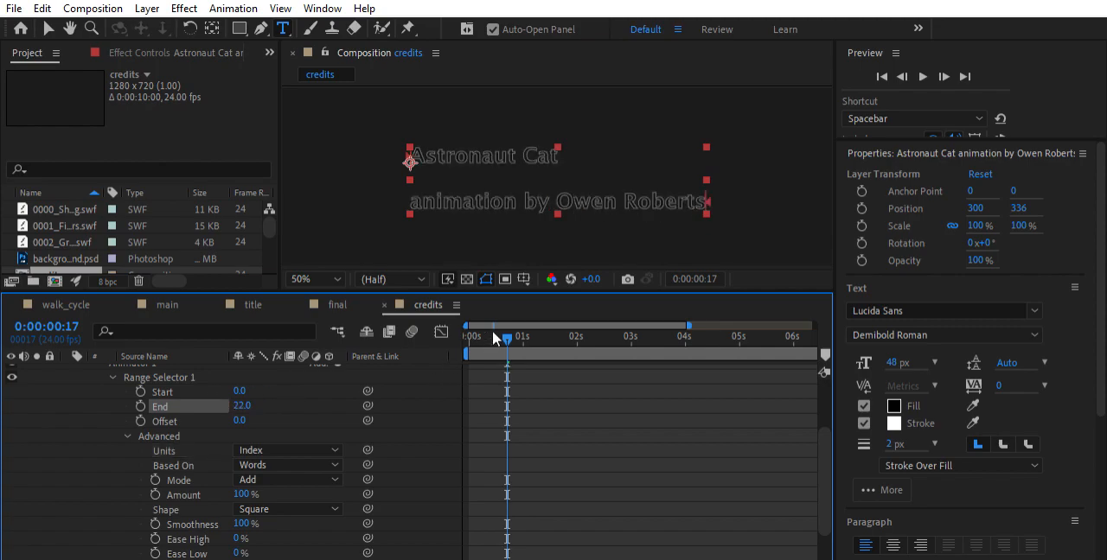
Set the range selector's End to 0 at 0:00:00:00
drag(506, 337, 455, 321)
click(242, 405)
text(0)
key(Return)
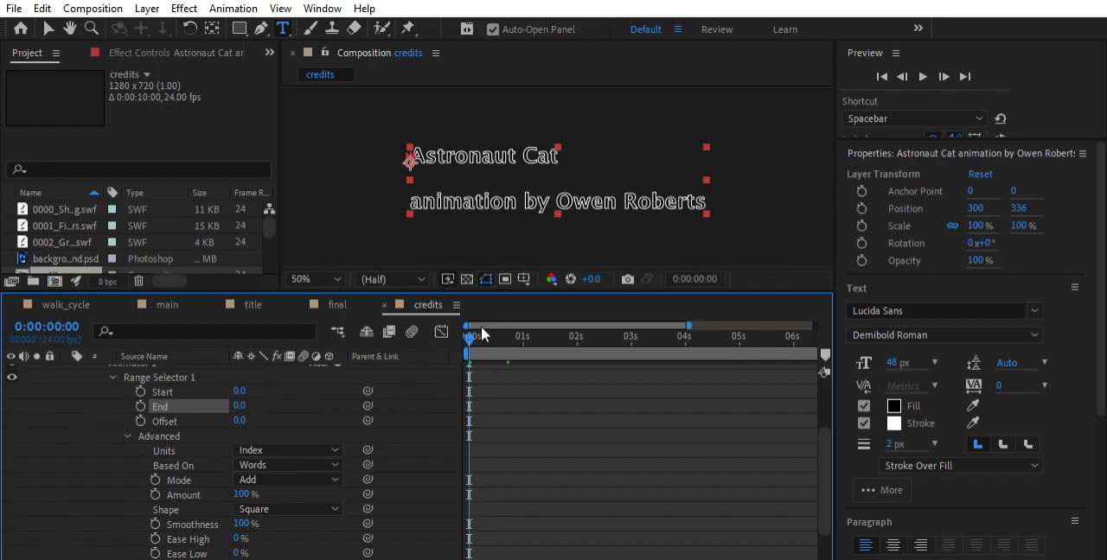
Turn on keyframing for the range selector's End and add a keyframe of 6 at 0:00:02:00
drag(480, 328, 577, 336)
click(140, 406)
click(239, 406)
text(6)
key(Return)
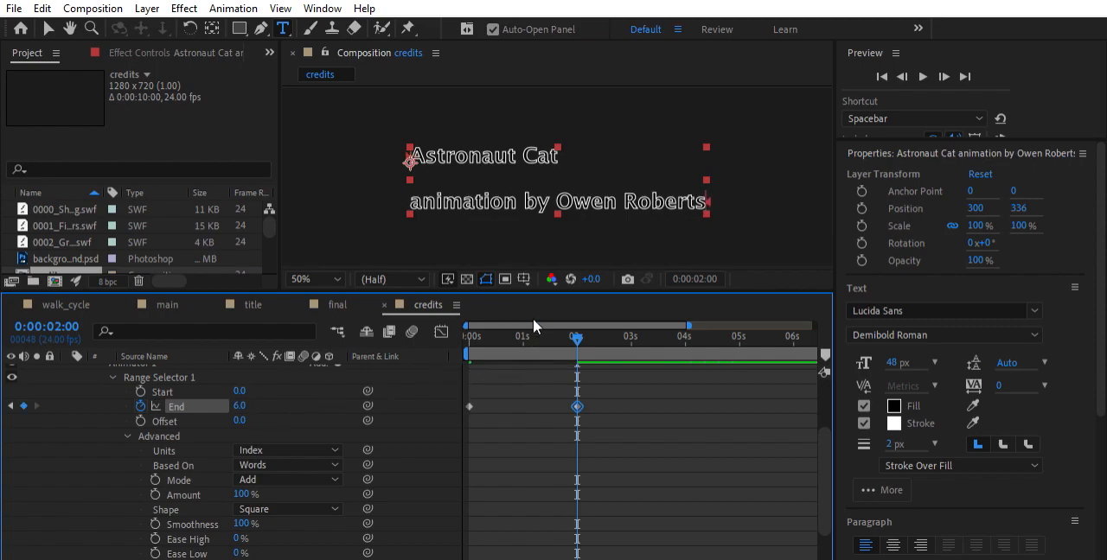
Play the credits twice from the start to check the word-by-word End animation, and return to 0:00:00:00
key(Home)
key(space)
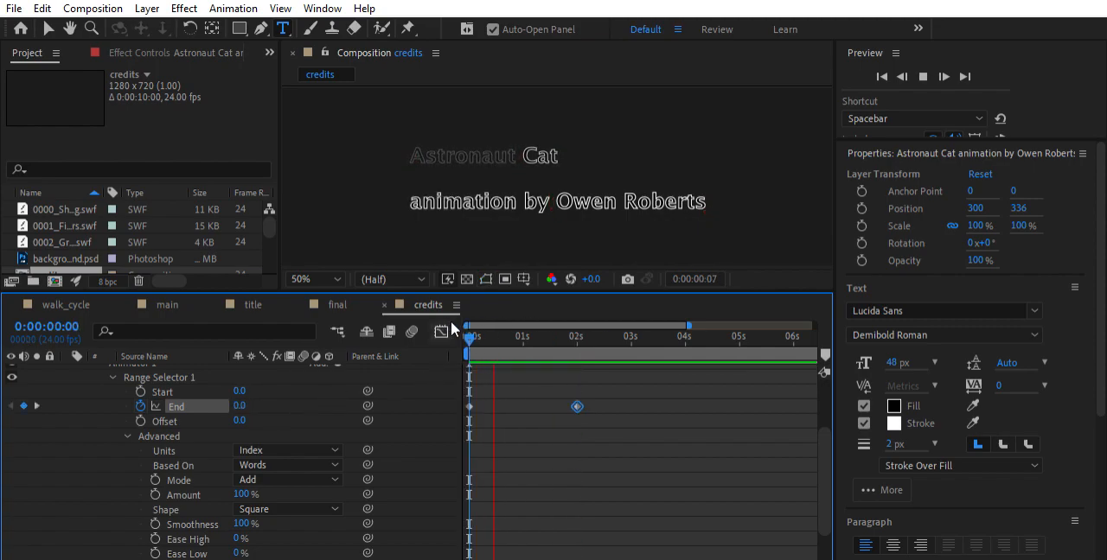
key(space)
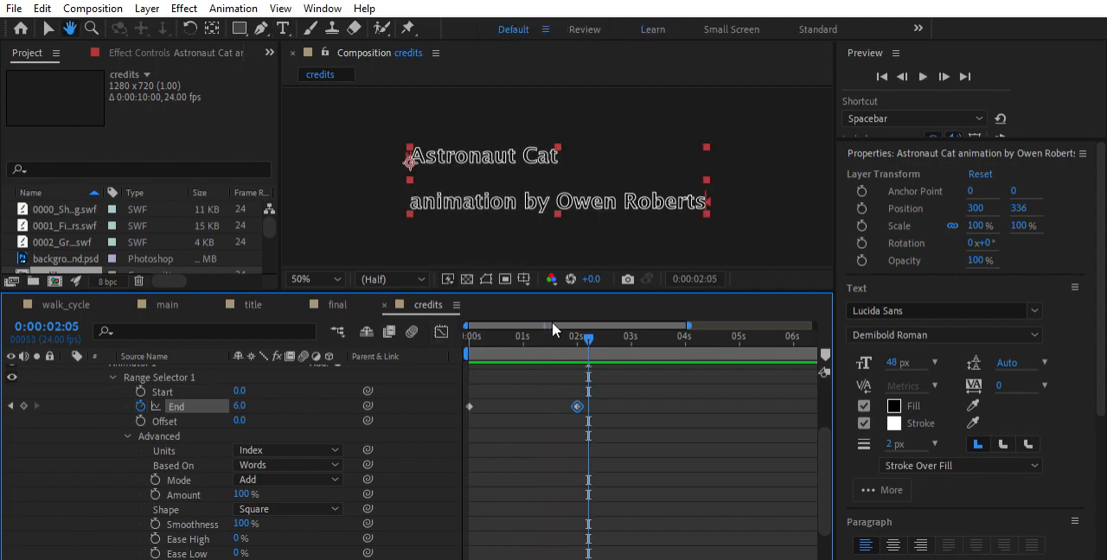
key(Home)
key(space)
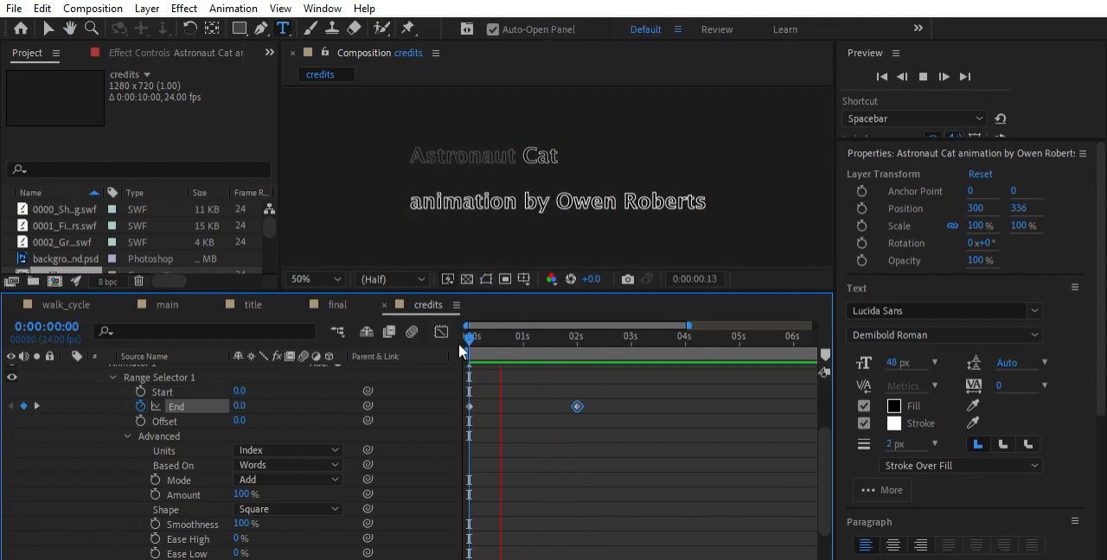
key(space)
key(Home)
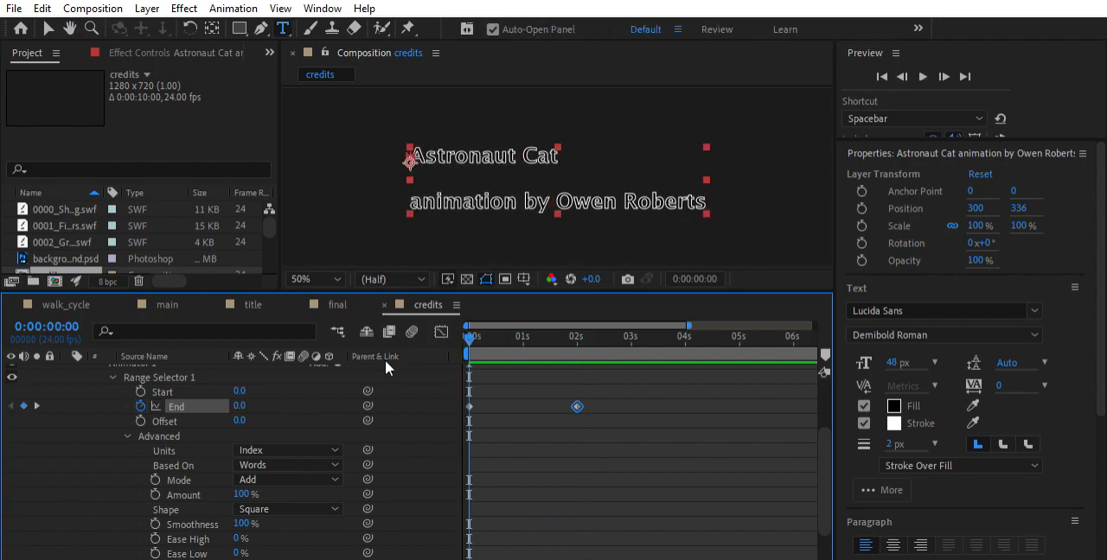
Reverse the range selector's End keyframes to 6 at 0:00:00:00 and 0 at 0:00:02:00, and preview the credits
click(240, 406)
text(6)
key(Return)
drag(471, 339, 576, 336)
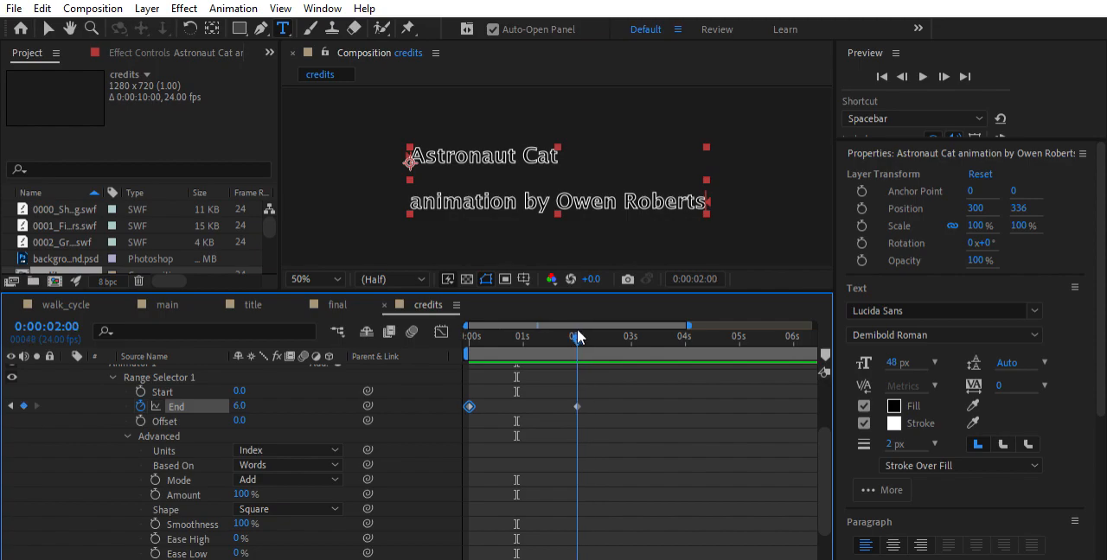
click(243, 403)
text(0)
key(Return)
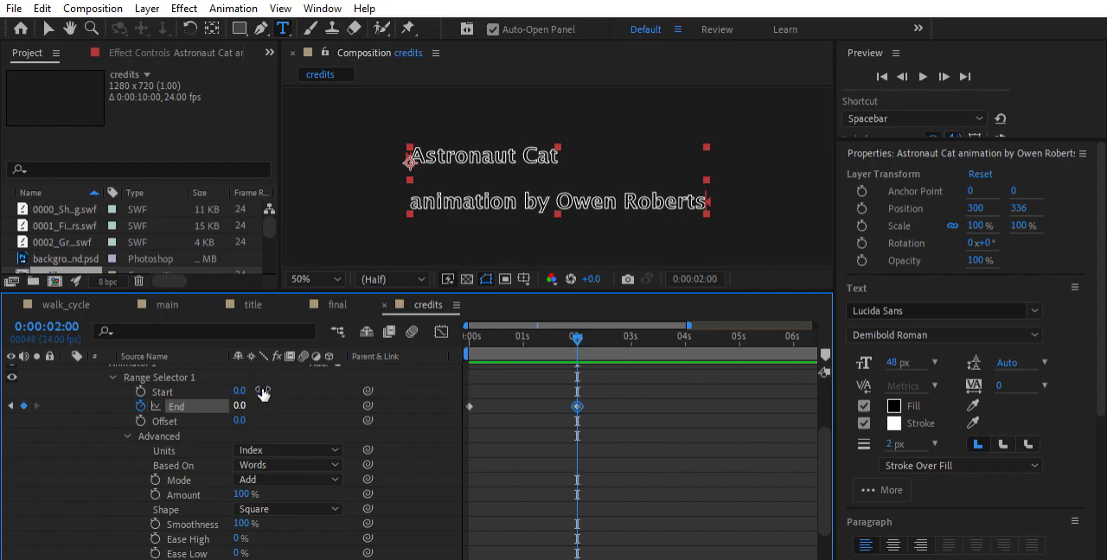
key(space)
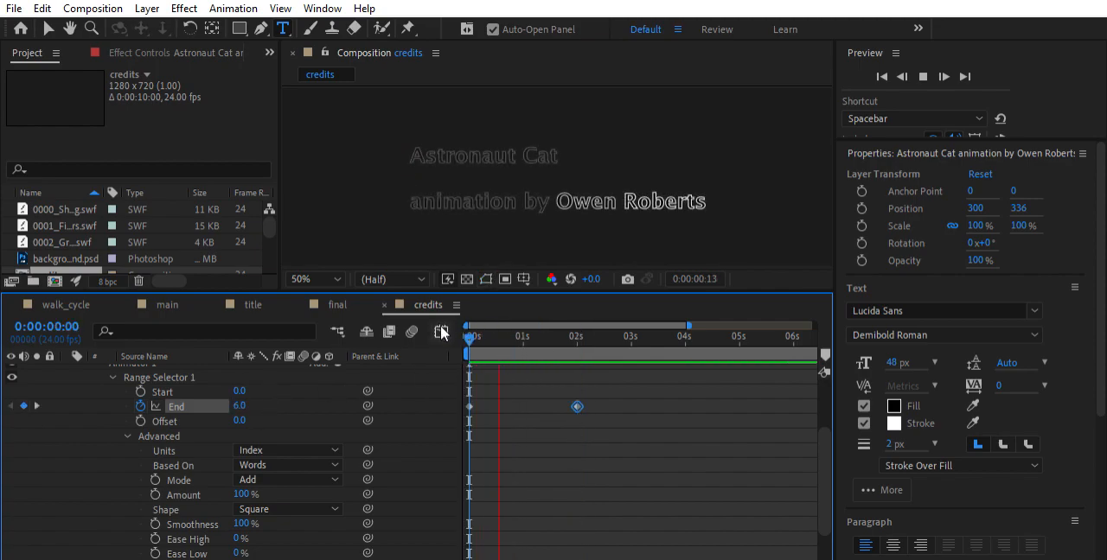
key(space)
Delete both End keyframes of the range selector and preview the credits
drag(598, 397, 459, 413)
key(Delete)
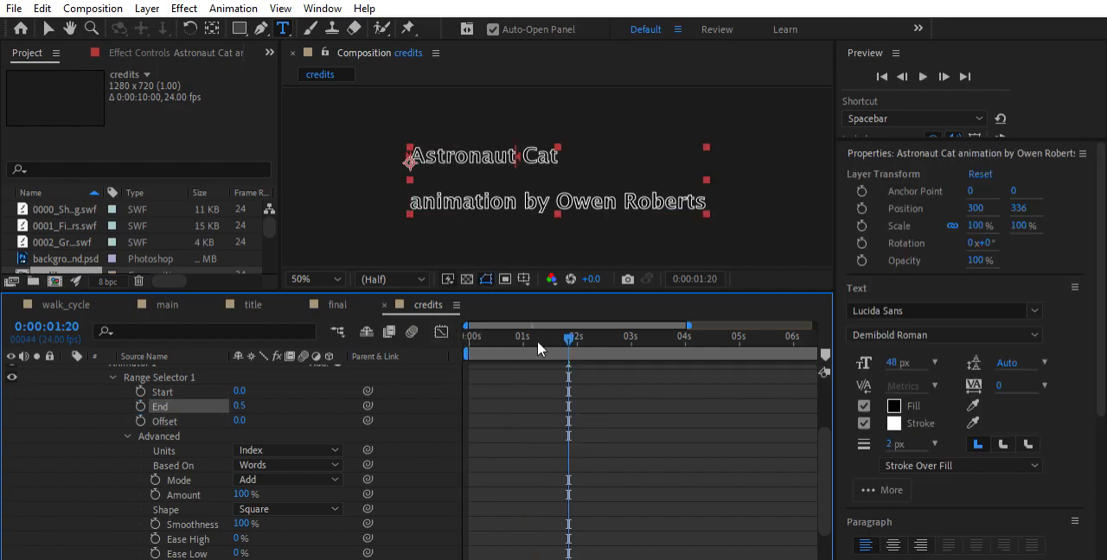
key(space)
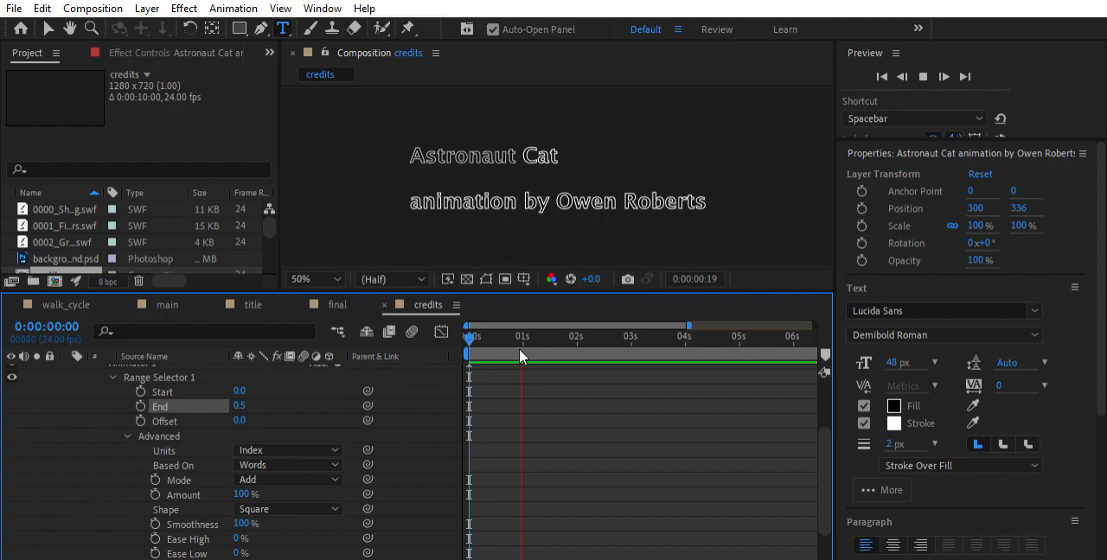
key(space)
Set the range selector's End to 6 without keyframes and play the credits from 0:00:00:00
drag(538, 335, 458, 333)
click(244, 406)
text(6)
key(Return)
key(space)
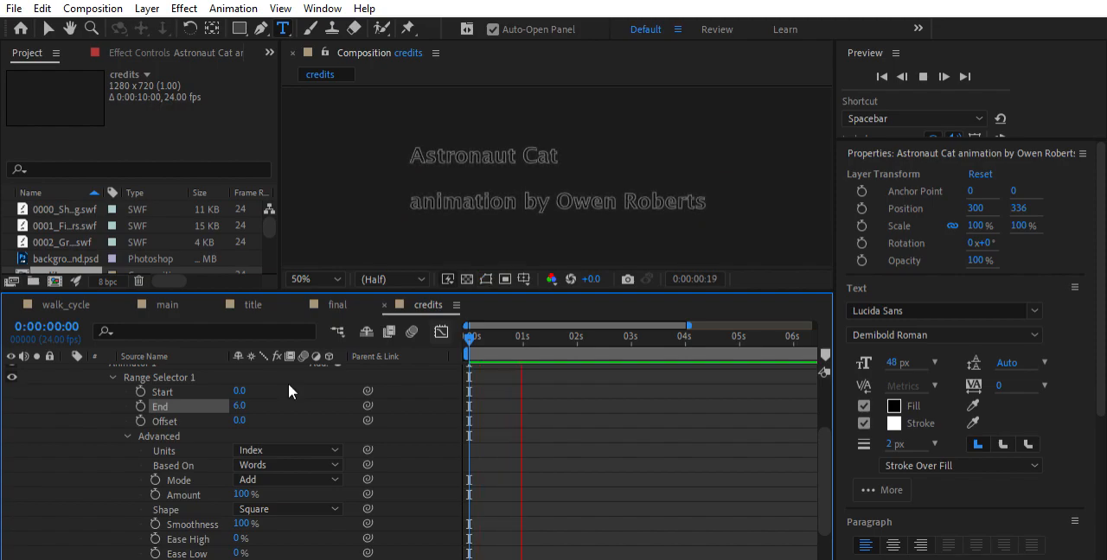
key(space)
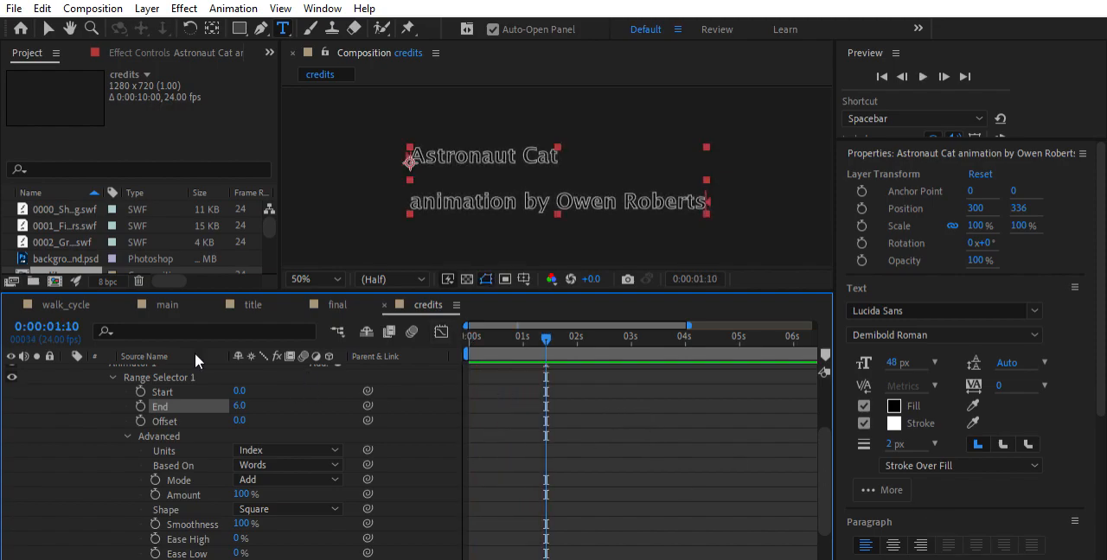
Check the animator's Opacity keyframes, play the credits from the start, and return to 0:00:00:00
scroll(517, 428, down, 3)
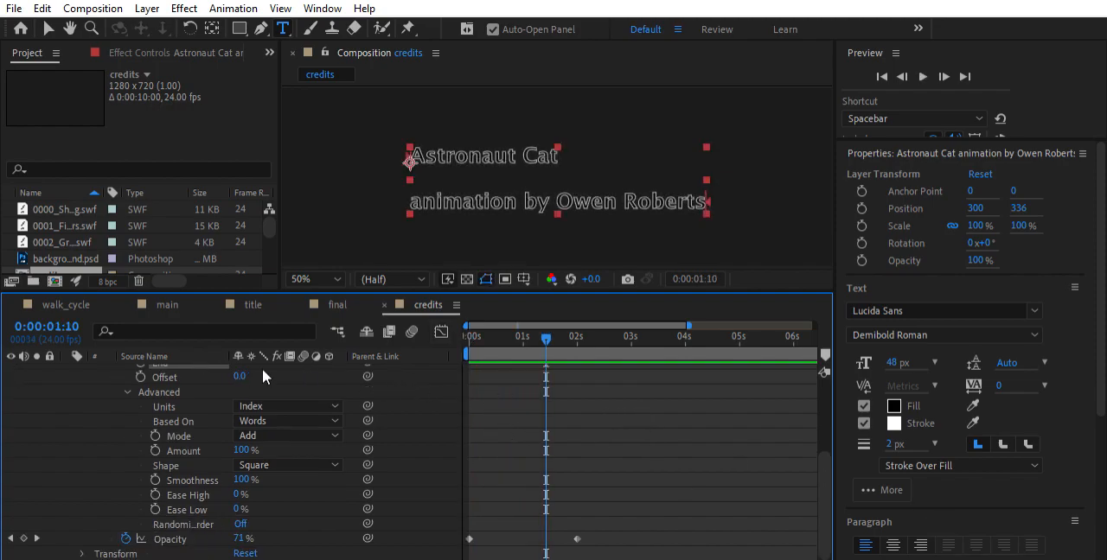
scroll(309, 395, up, 3)
drag(497, 330, 465, 336)
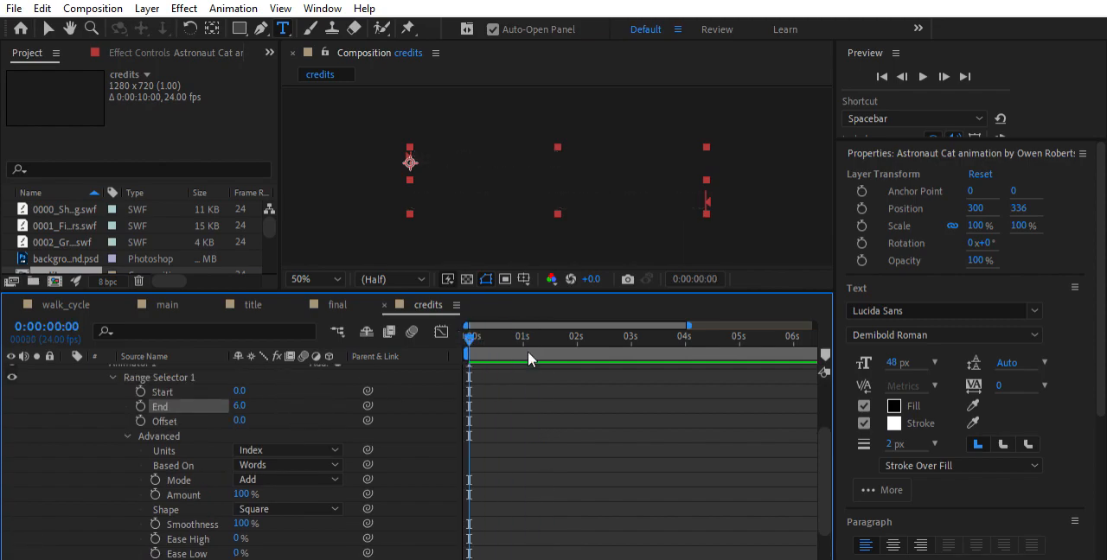
scroll(548, 376, down, 3)
key(space)
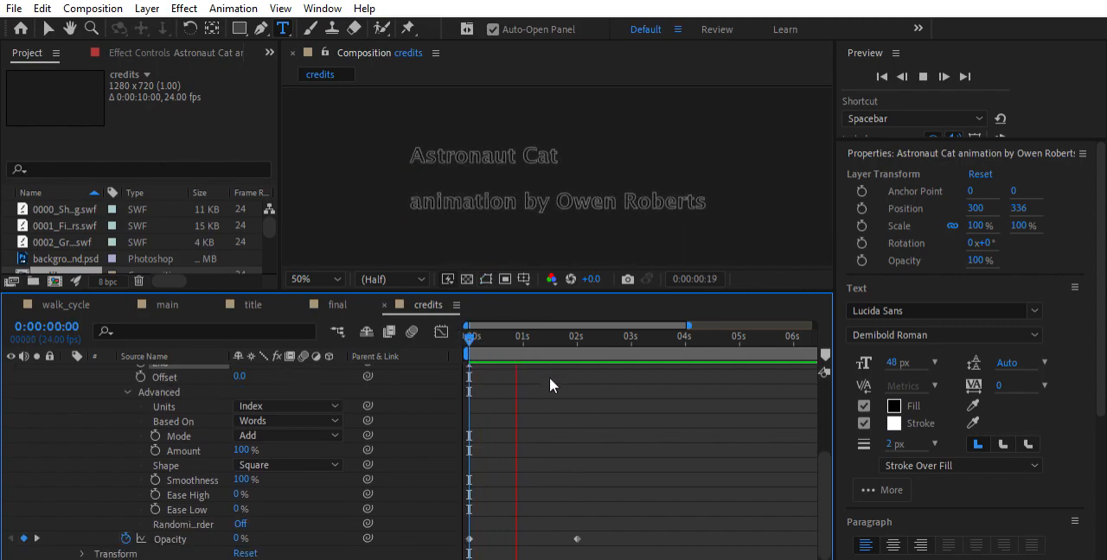
key(space)
drag(560, 332, 466, 338)
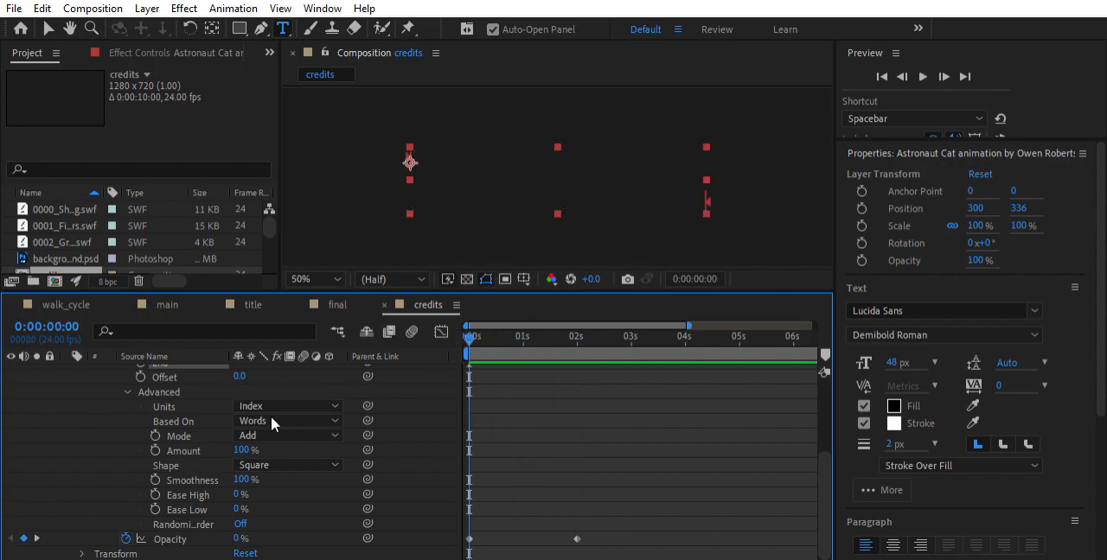
Set the range selector's Offset to -6 and turn on keyframing for it at 0:00:00:00
scroll(218, 430, up, 1)
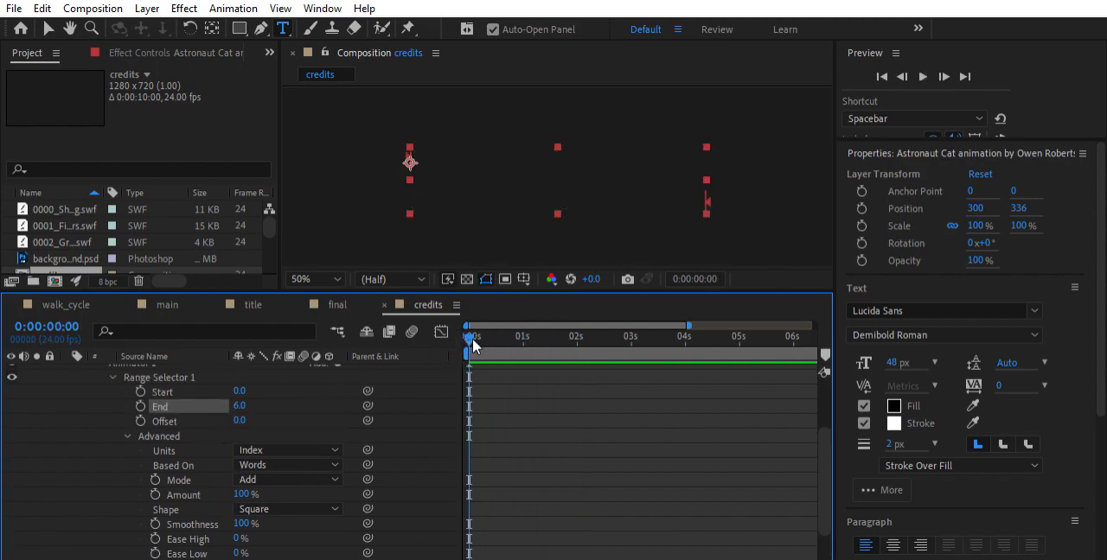
scroll(496, 360, down, 1)
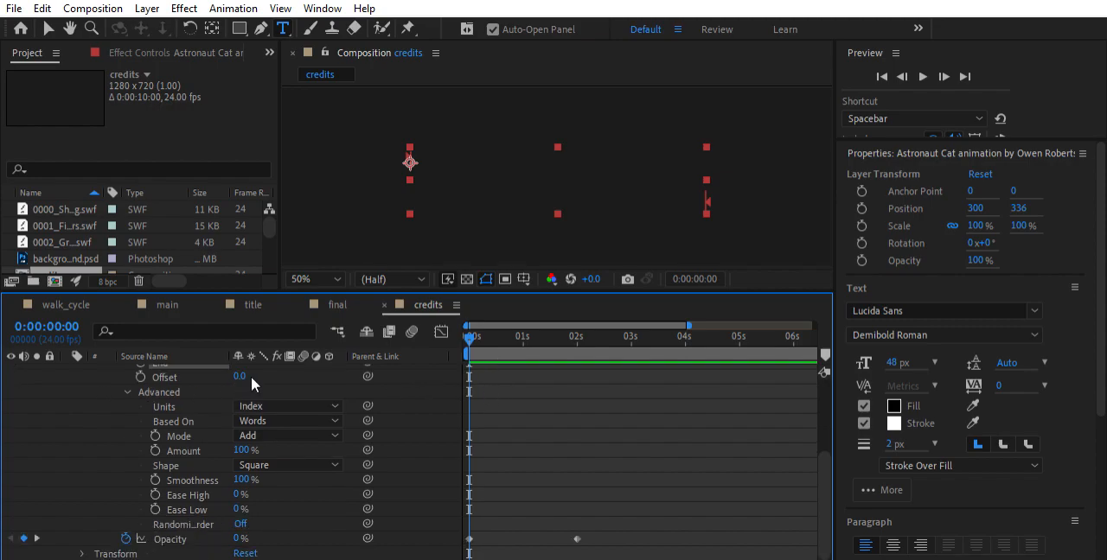
scroll(251, 380, up, 1)
click(242, 421)
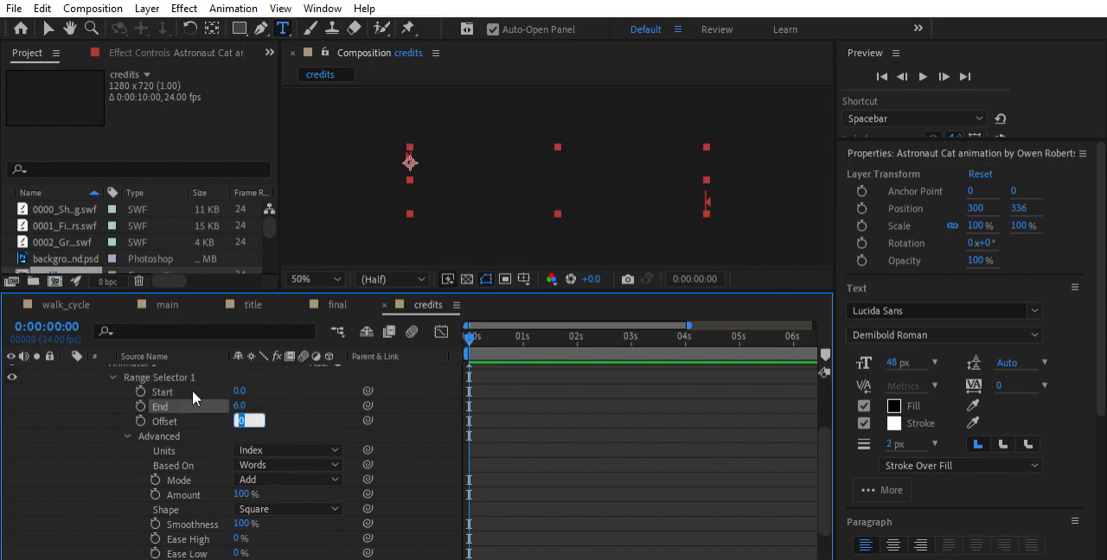
text(-6)
key(Return)
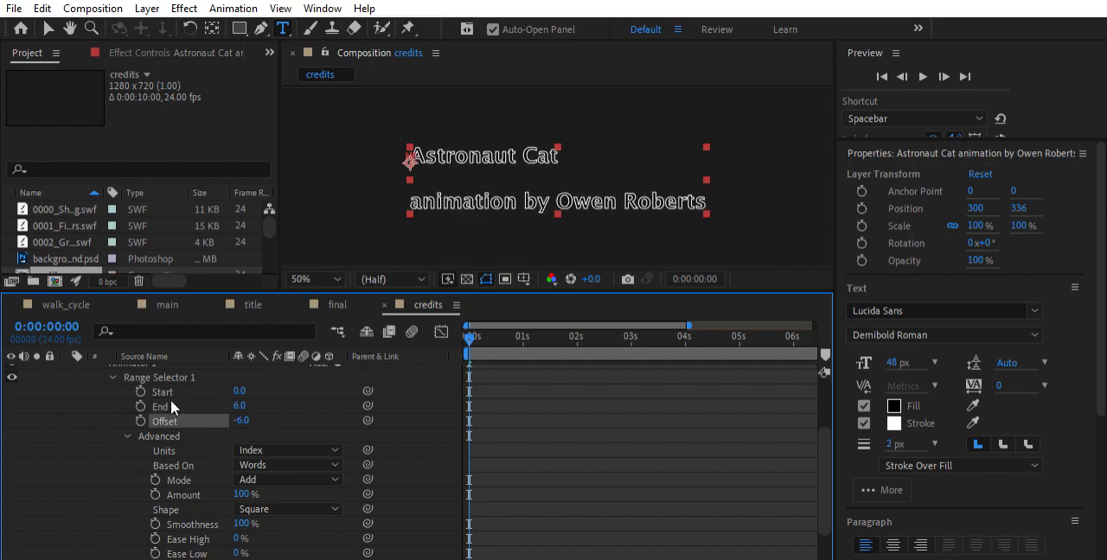
click(140, 420)
Add an Offset keyframe of 6 at 0:00:02:00, play the credits, and return to 0:00:00:00
drag(470, 335, 578, 335)
click(241, 420)
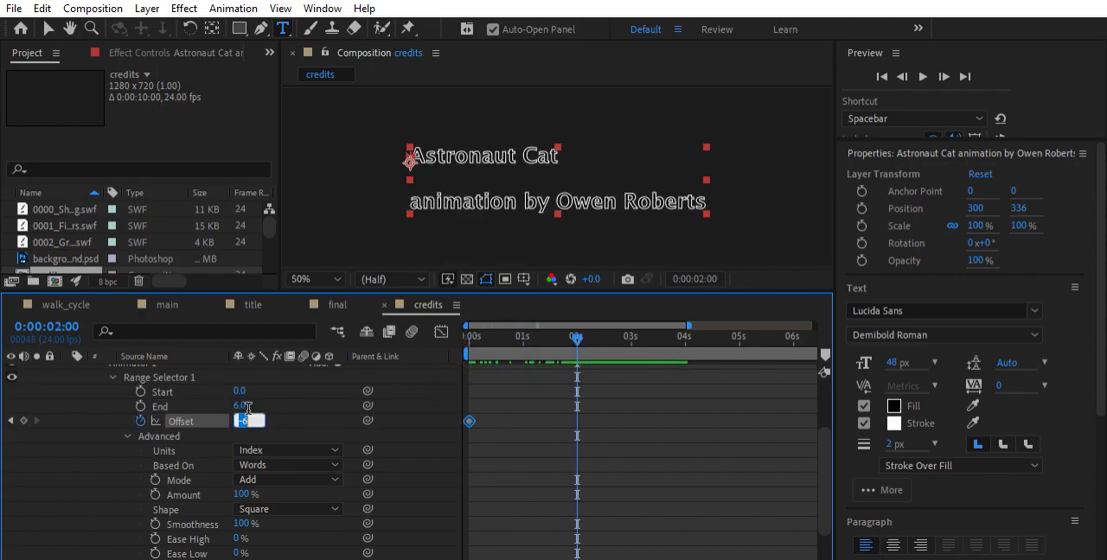
text(6)
key(Return)
key(space)
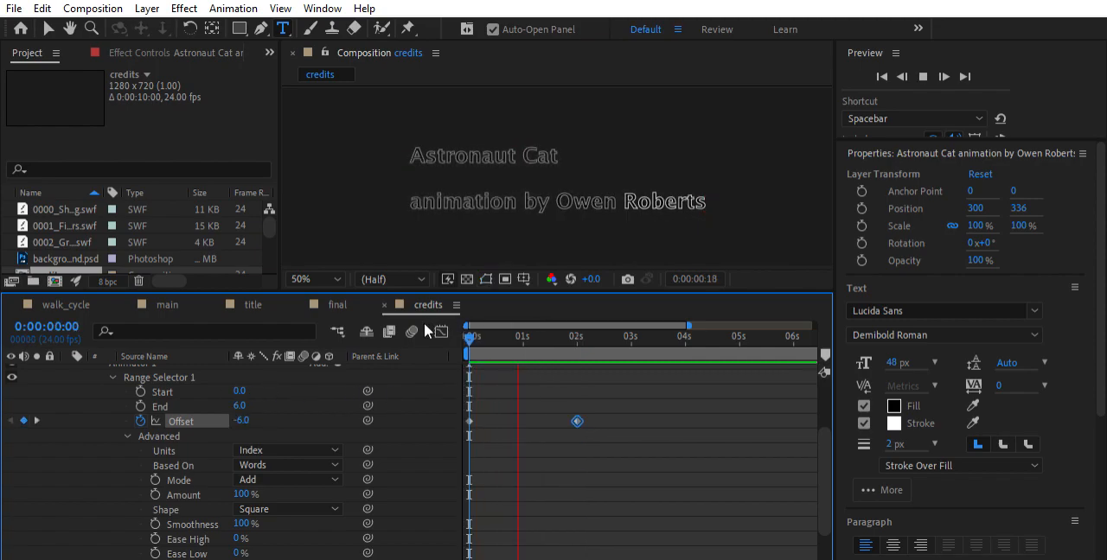
click(515, 330)
drag(511, 331, 426, 330)
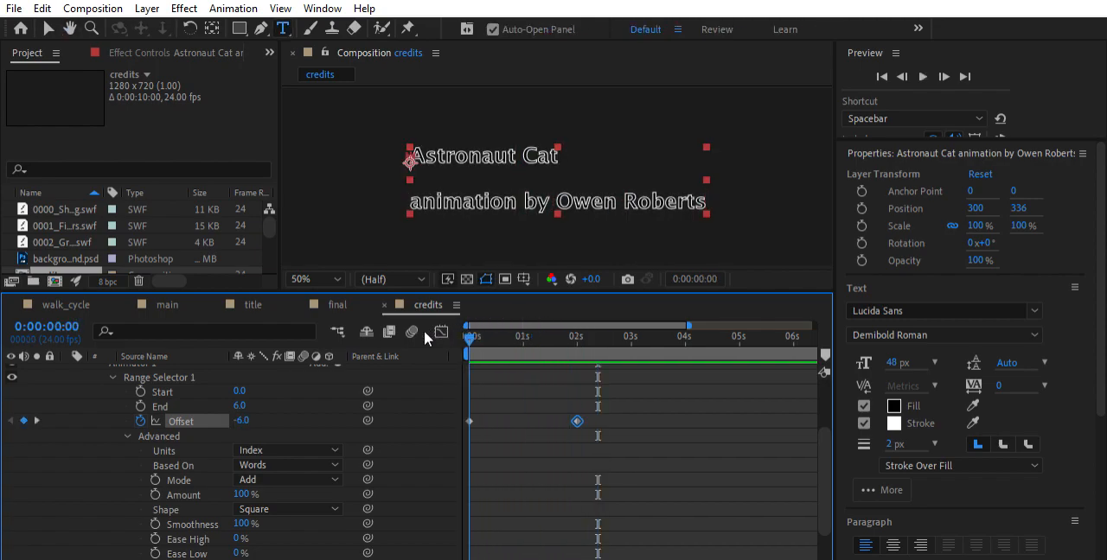
Set the first Offset keyframe to 0, preview the credits twice, and return to 0:00:00:00
click(241, 421)
text(0)
key(Return)
key(space)
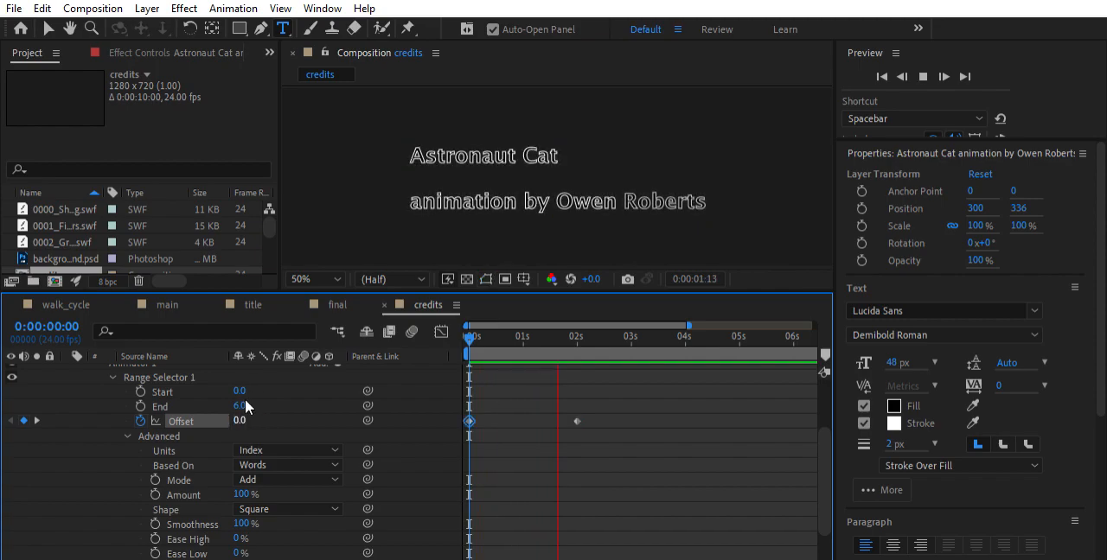
key(space)
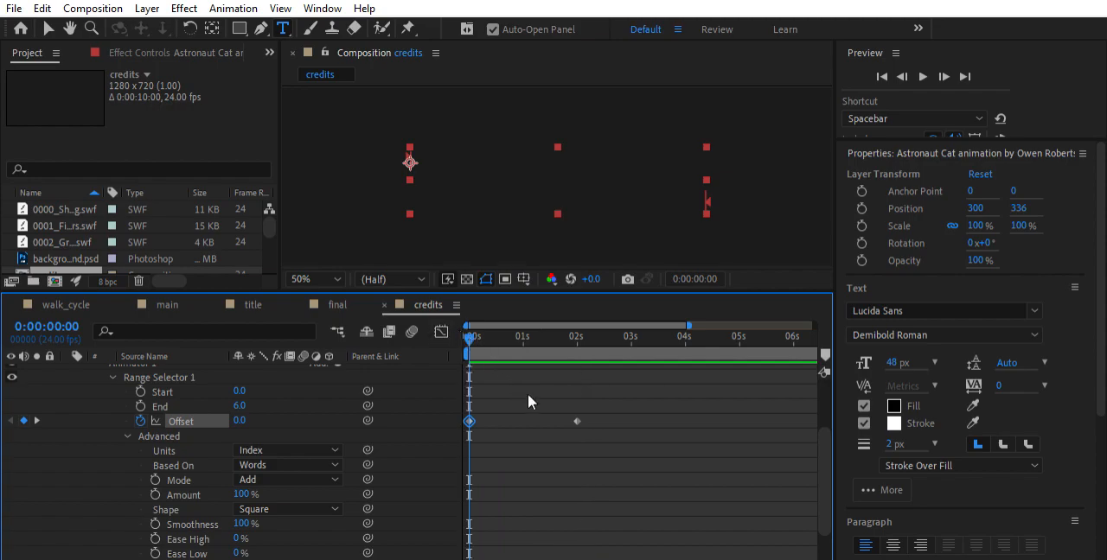
scroll(526, 397, down, 2)
key(space)
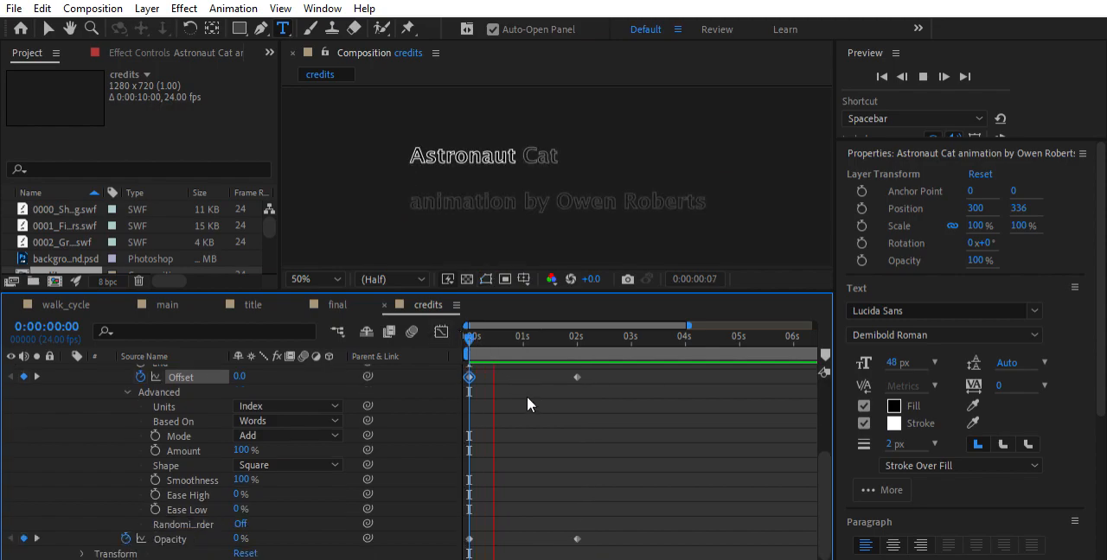
key(space)
drag(562, 336, 467, 334)
Try moving the second Offset and Opacity keyframes to about 0:00:04:00, preview the slower timing, and undo the move
click(607, 362)
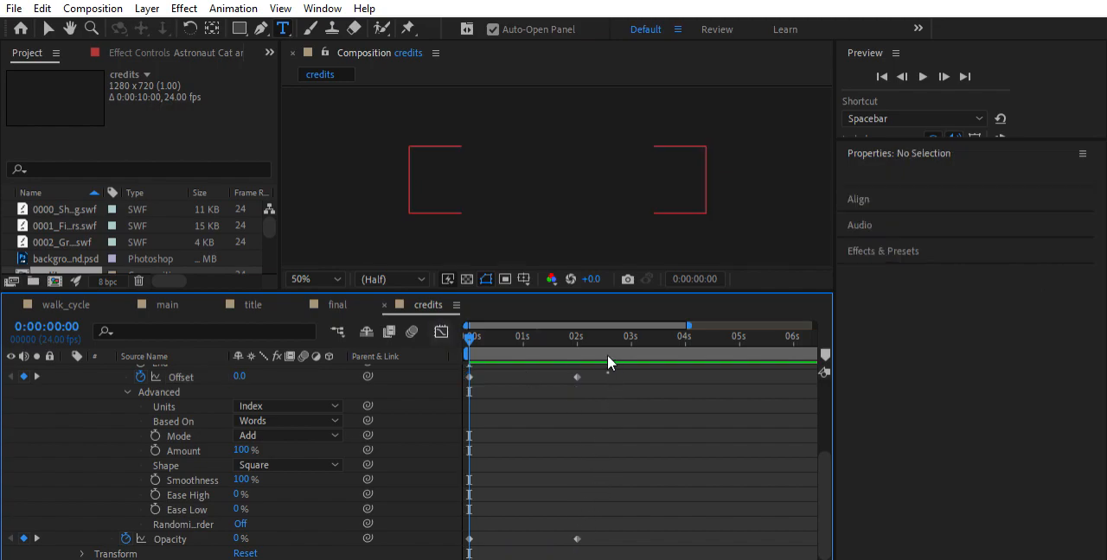
drag(608, 370, 546, 523)
drag(578, 376, 687, 363)
key(space)
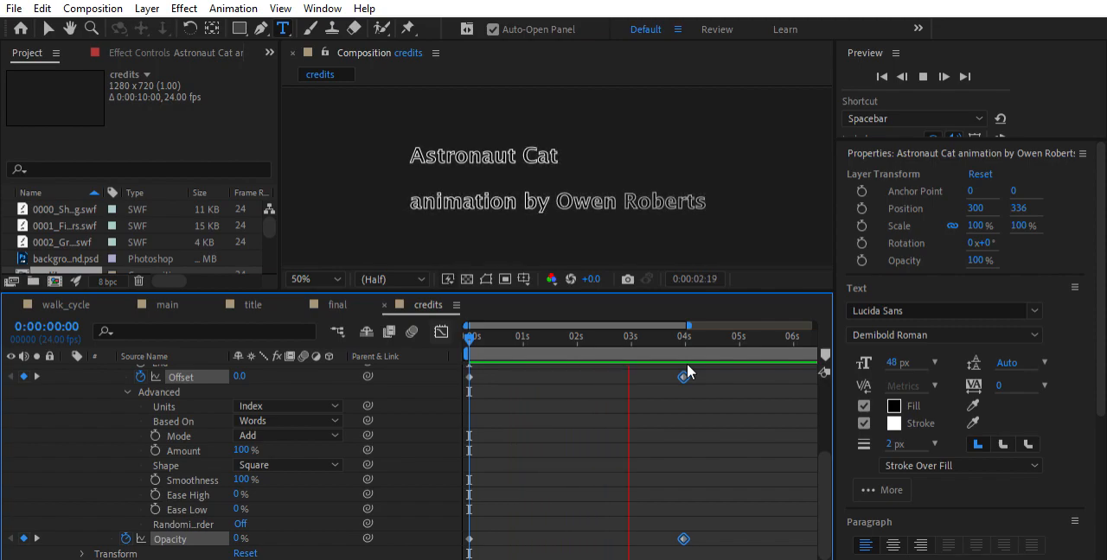
key(space)
drag(685, 366, 403, 337)
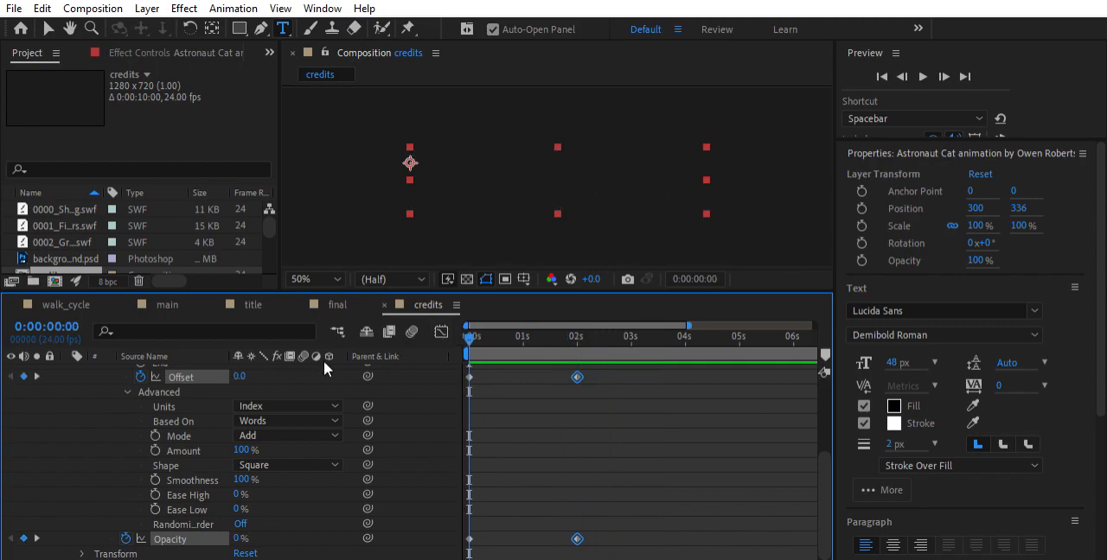
Play the credits to check the two-second word-by-word Offset animation
scroll(196, 376, up, 2)
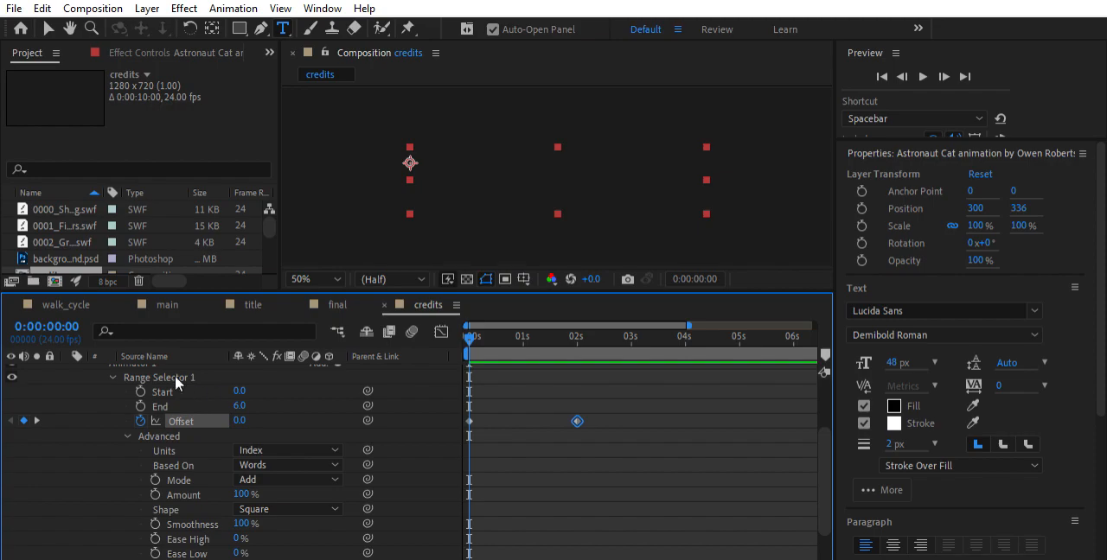
key(space)
key(space)
Try basing the range selector on Lines, preview it, undo the change, and play the Words version for comparison
scroll(268, 411, down, 2)
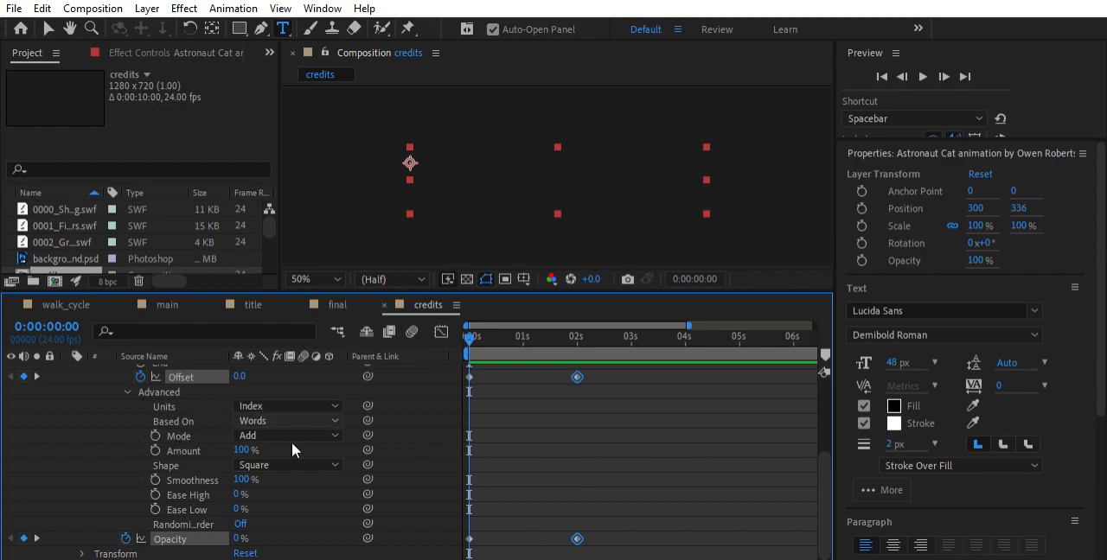
click(268, 479)
key(space)
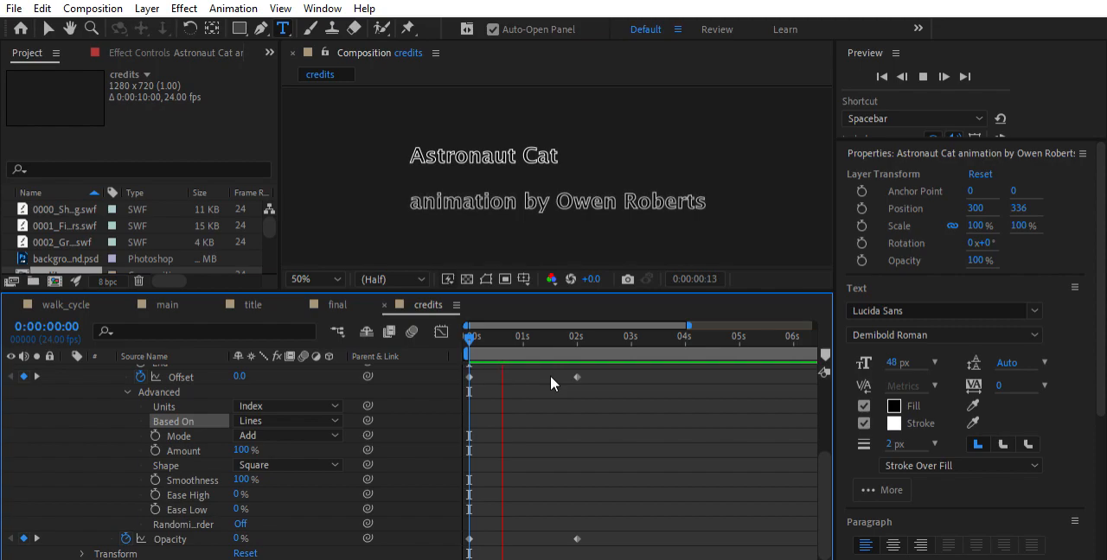
drag(553, 339, 423, 329)
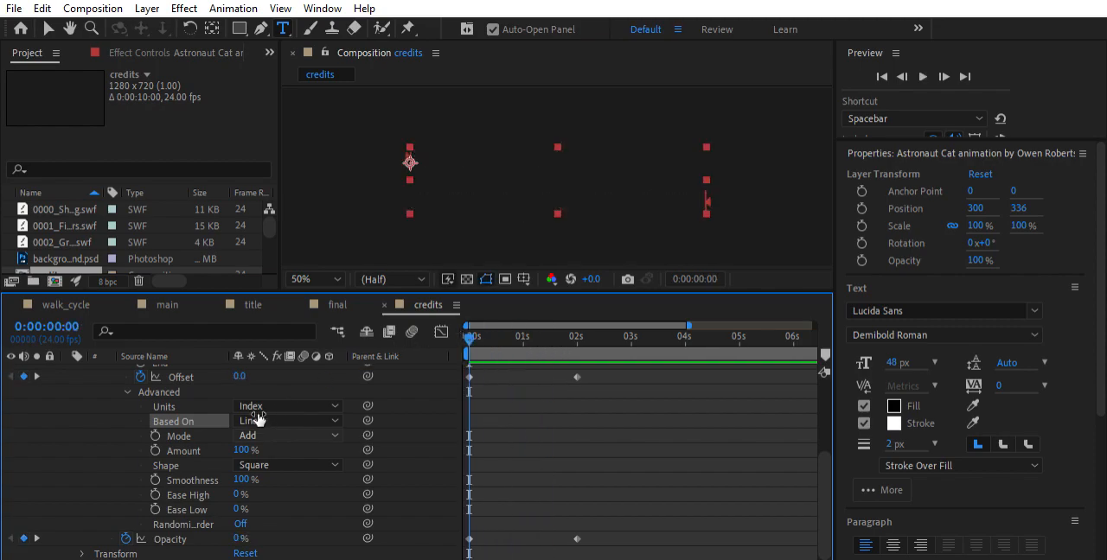
key(ctrl+z)
key(space)
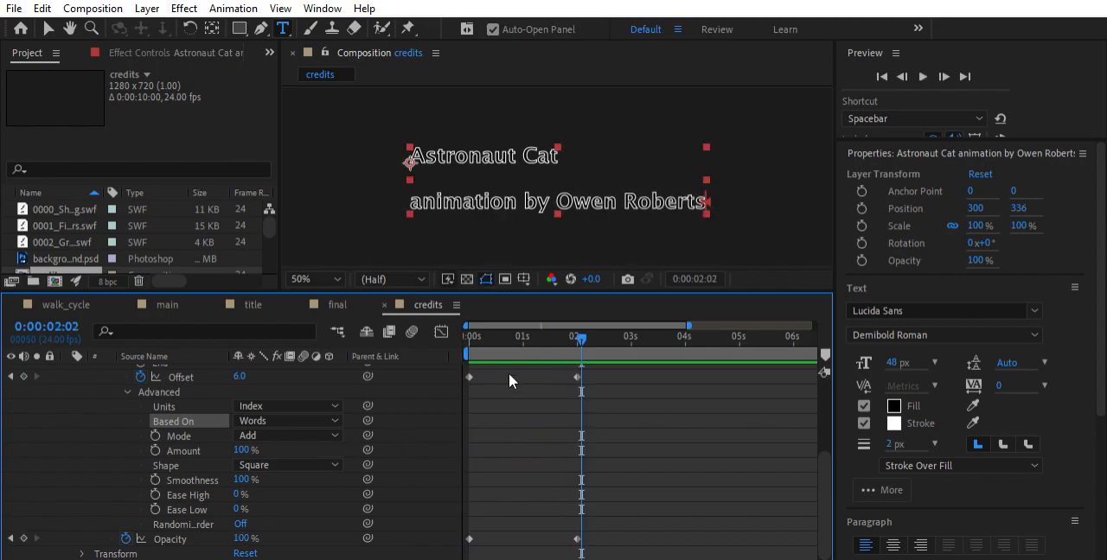
key(space)
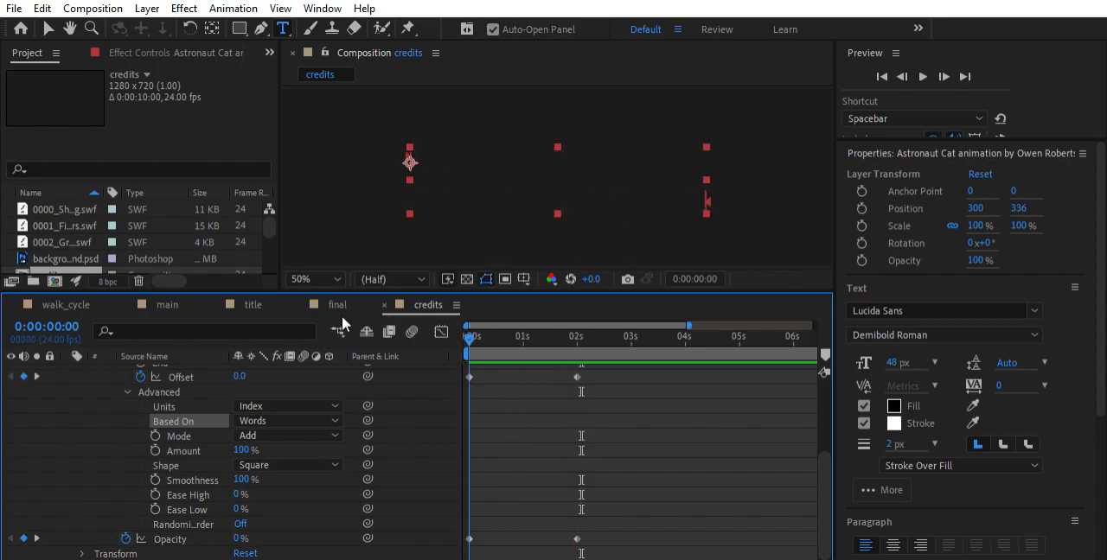
Set the range selector's Based On option to Lines and play the credits several times from the start
click(280, 395)
key(space)
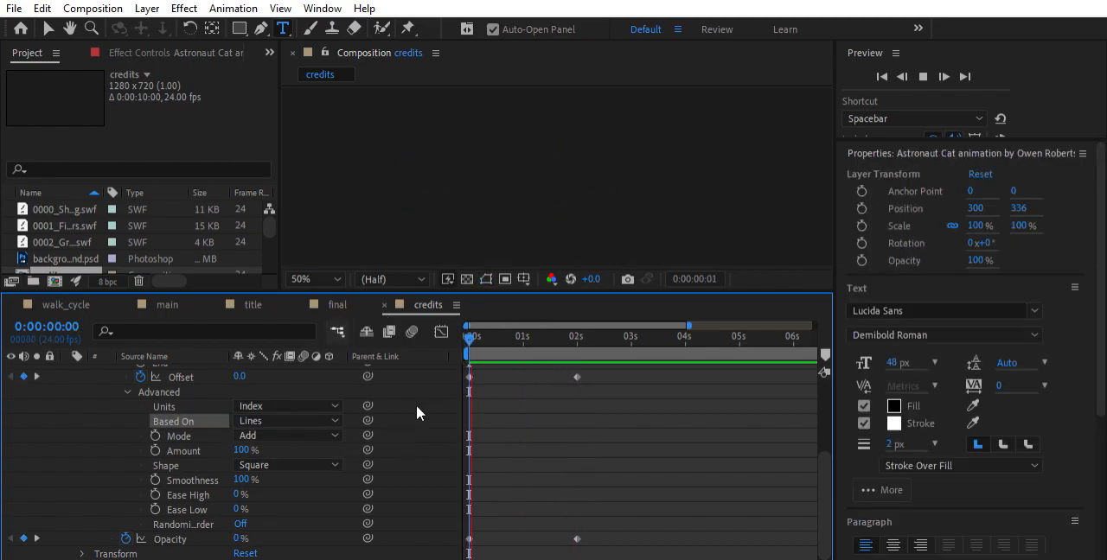
key(ctrl+t)
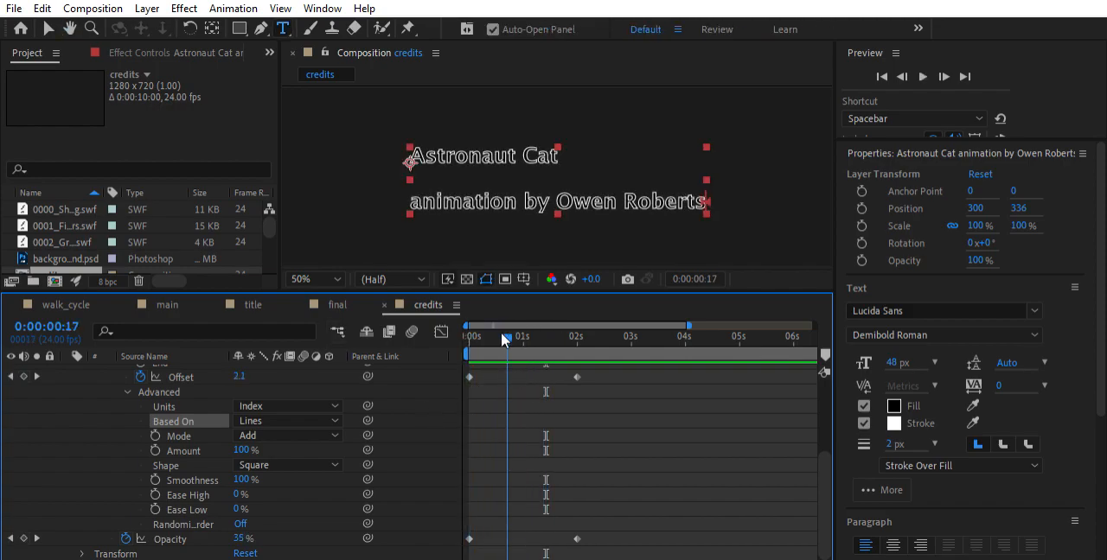
key(space)
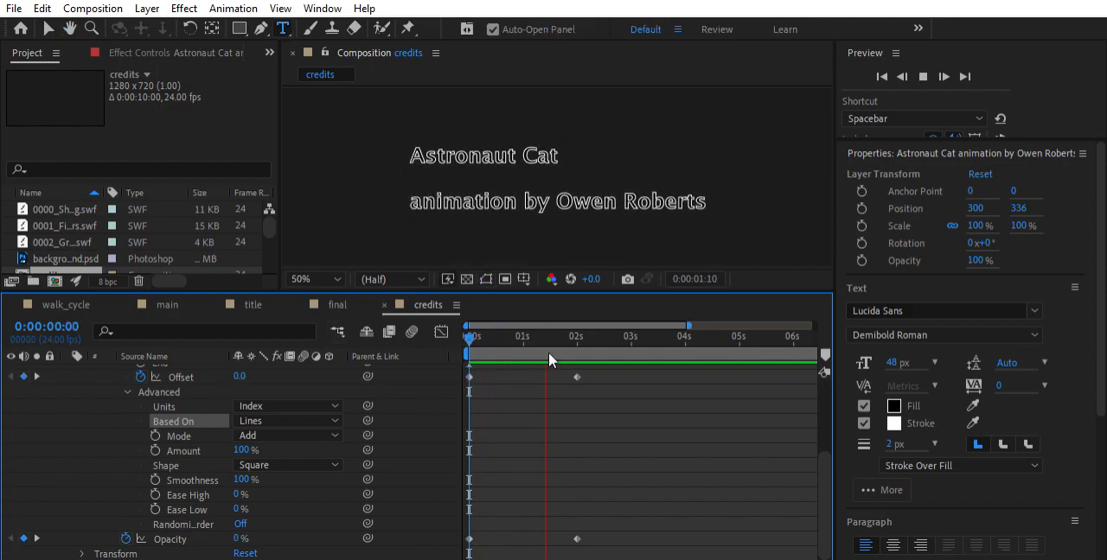
drag(573, 329, 439, 340)
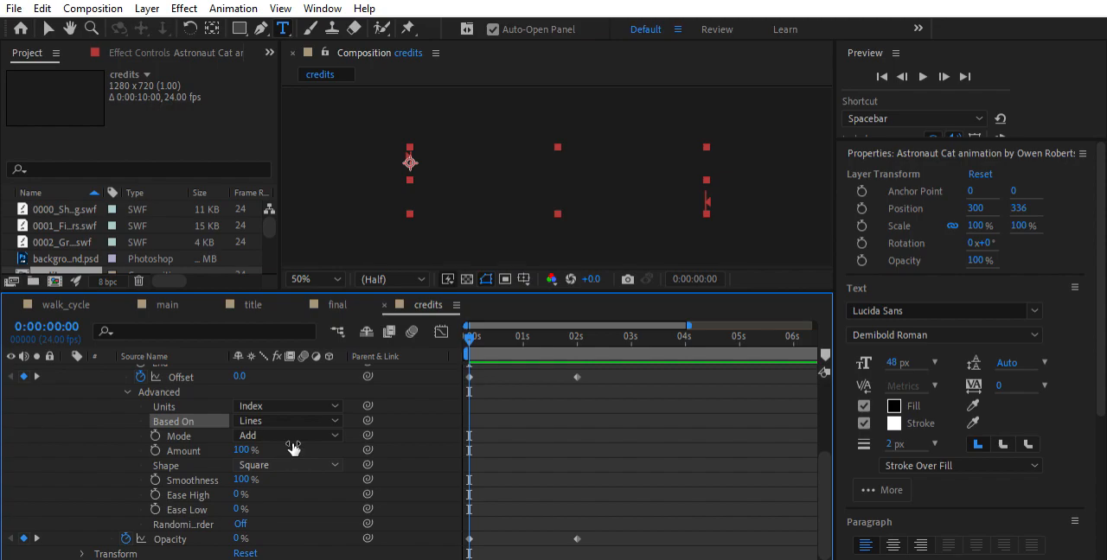
key(space)
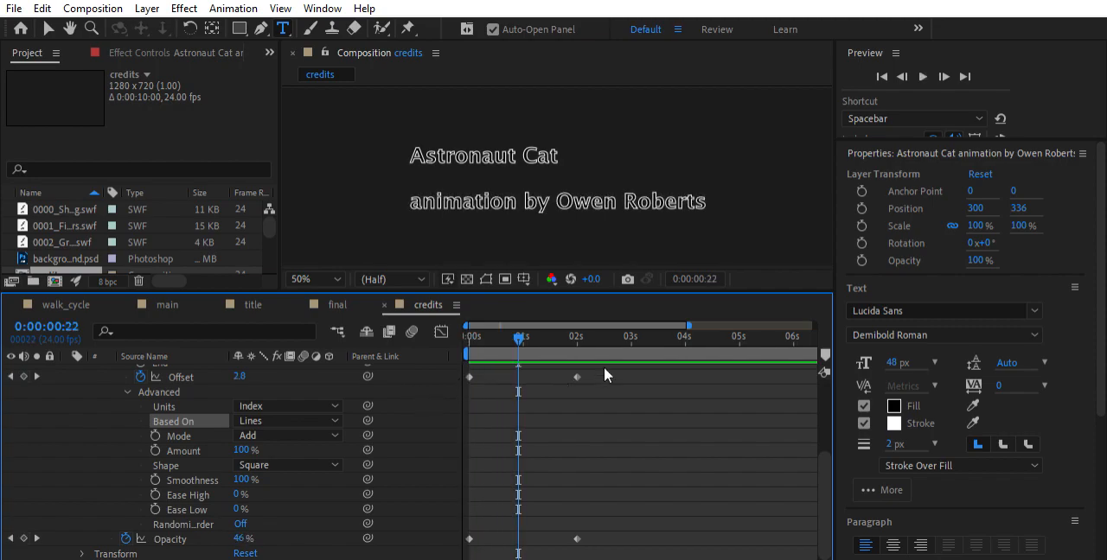
Set the range selector's Based On option to Words and its Shape to Ramp Up, and preview the credits
key(space)
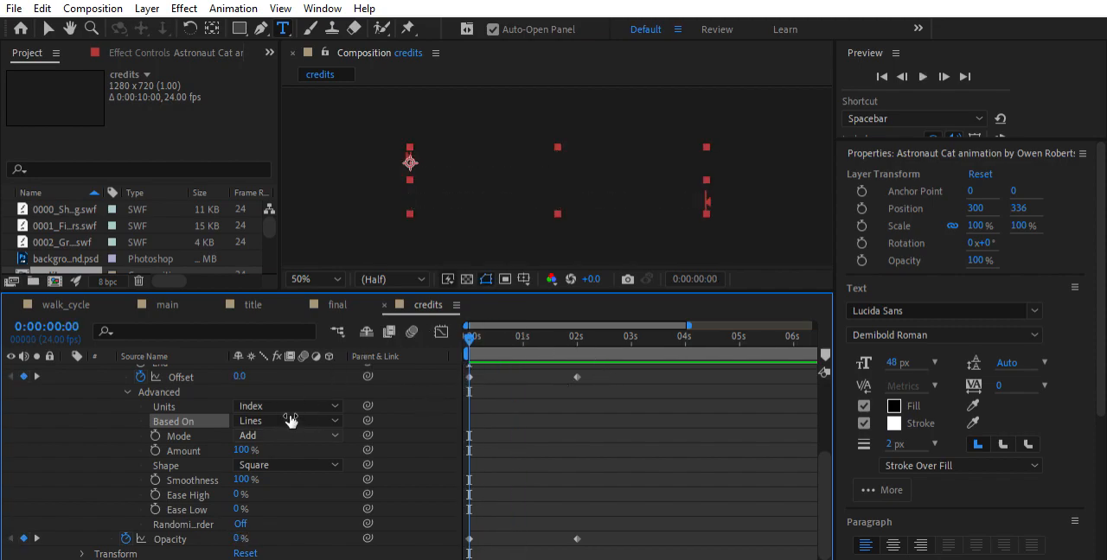
click(282, 419)
click(283, 465)
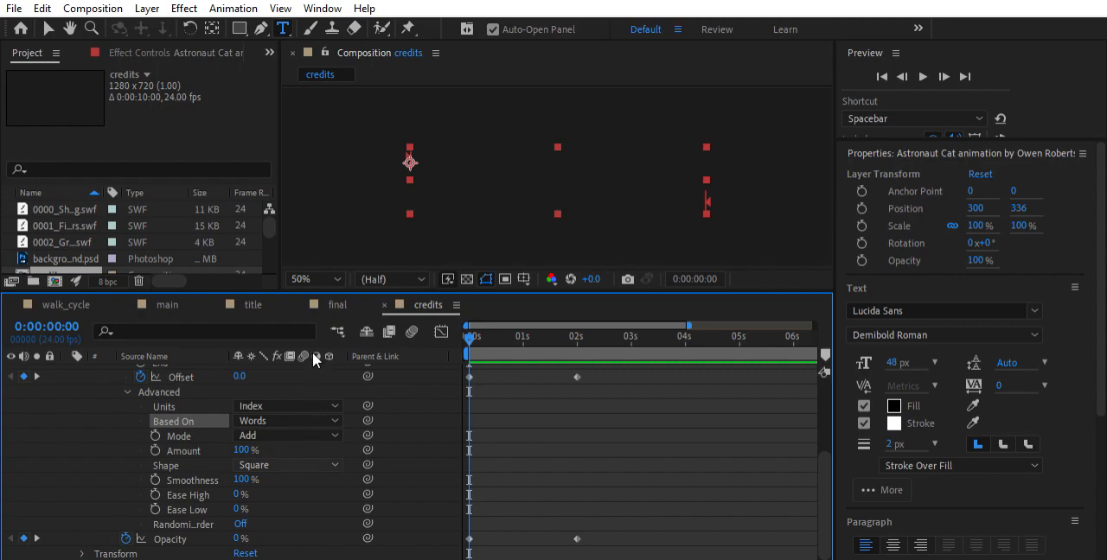
key(space)
drag(537, 334, 427, 327)
key(space)
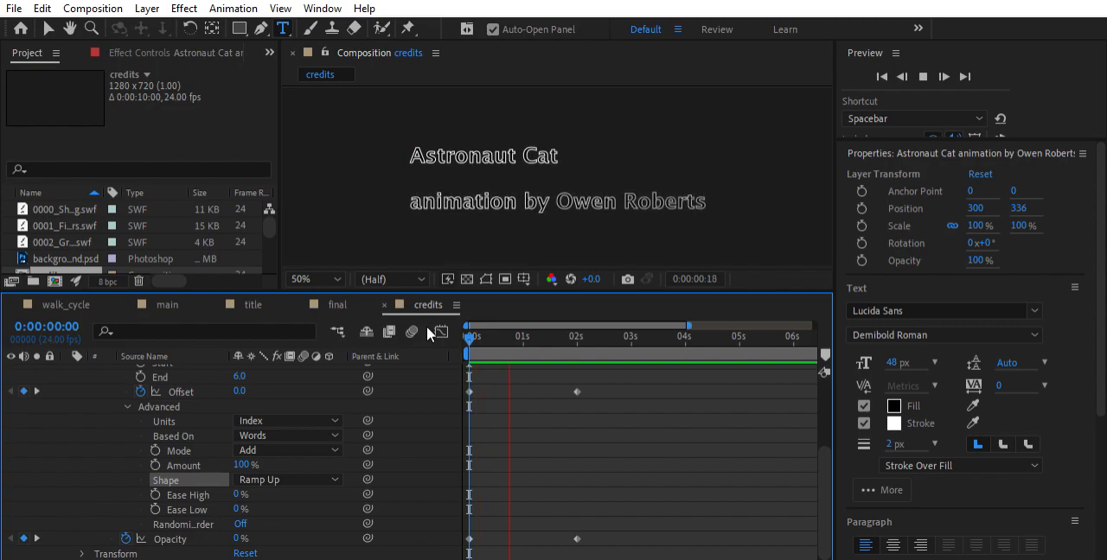
key(space)
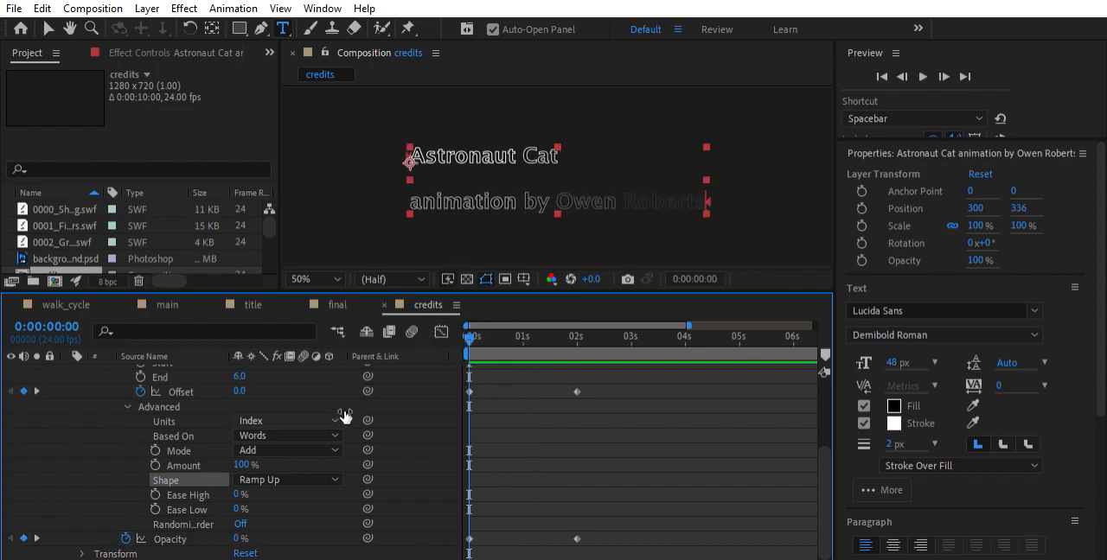
Set the range selector's Shape to Ramp Down and play the credits from the start
key(space)
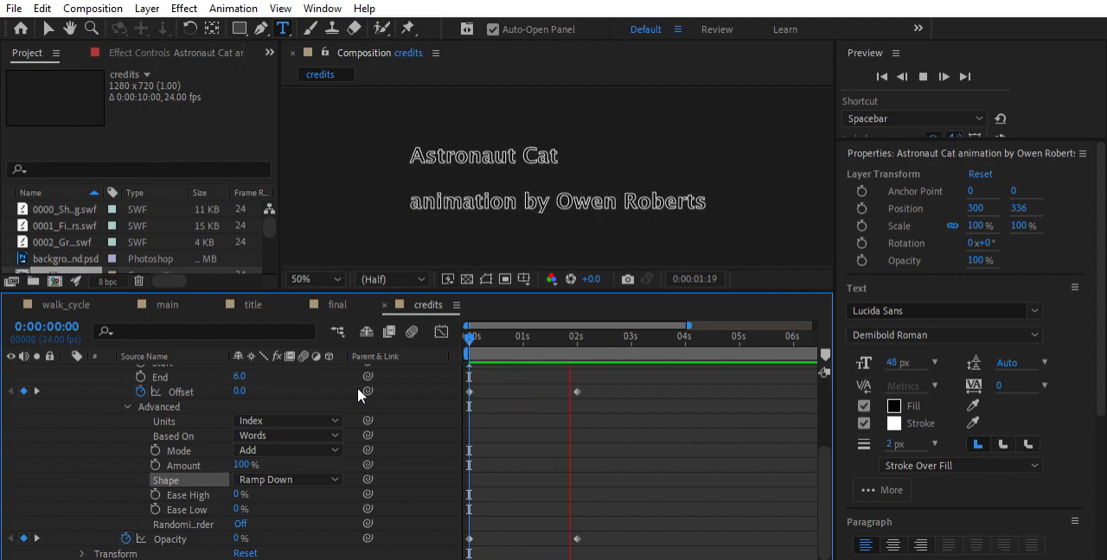
key(space)
key(space)
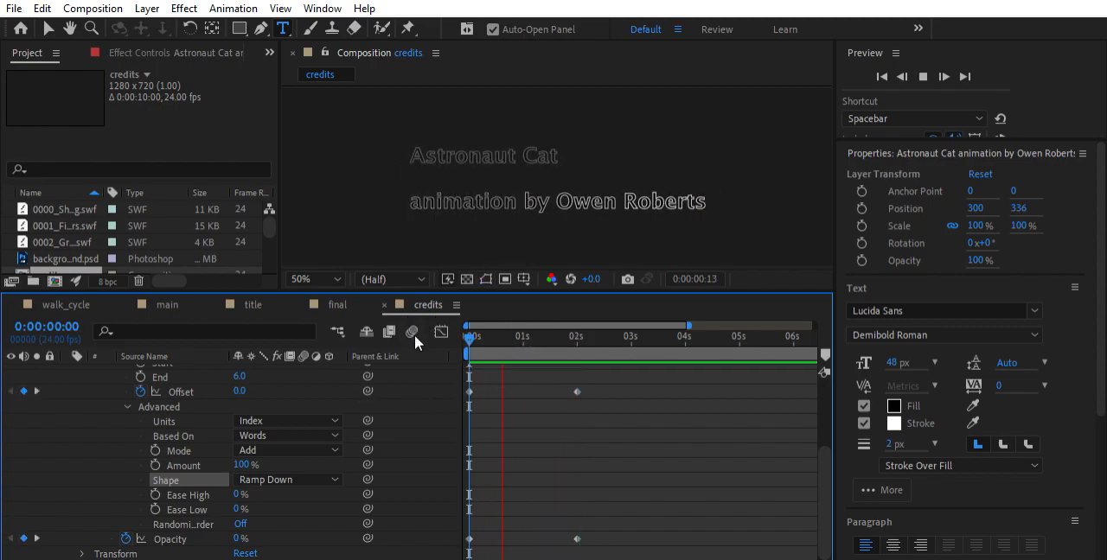
key(space)
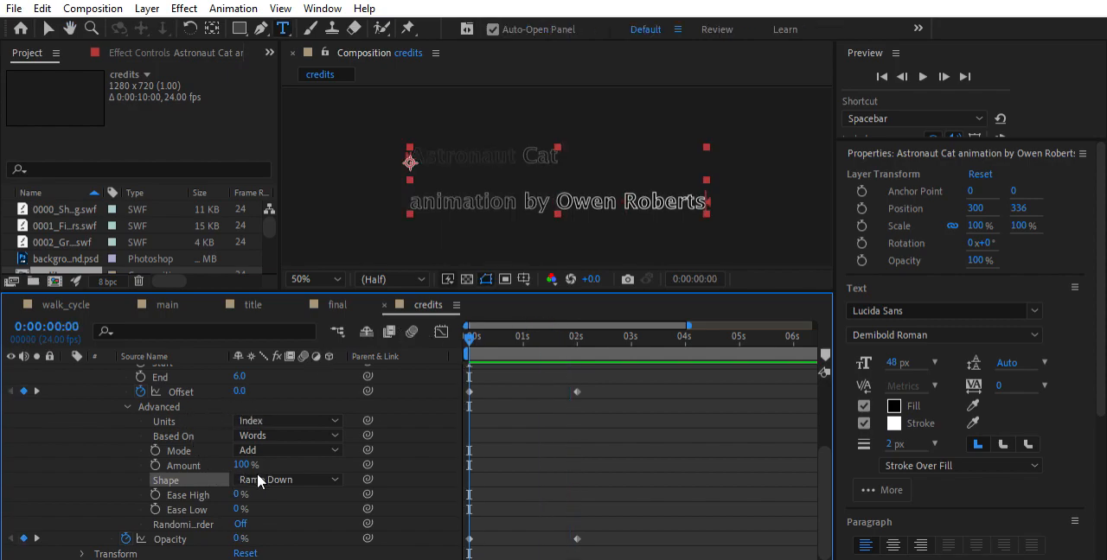
click(74, 464)
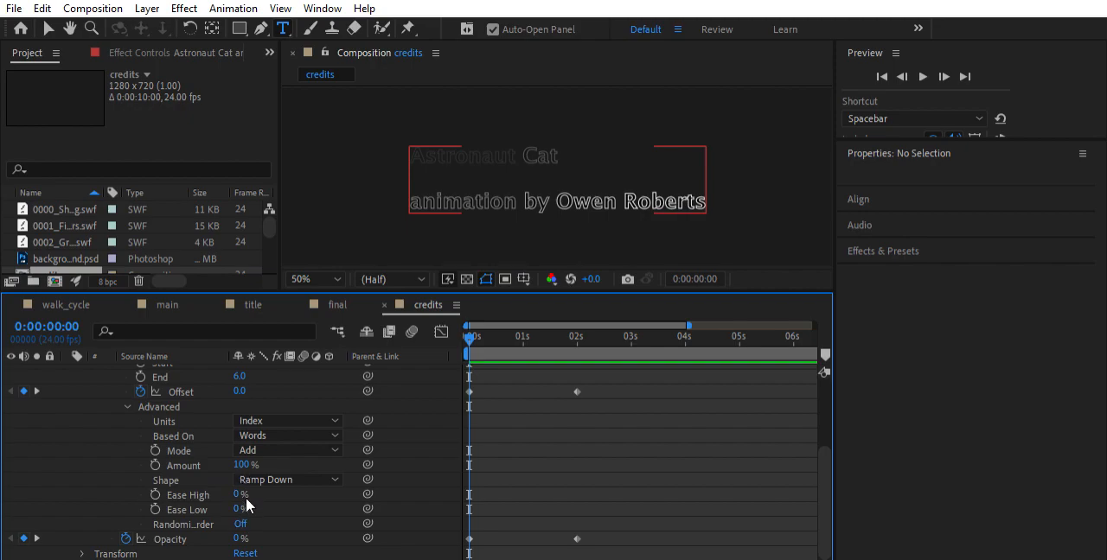
Turn on Randomize Order for the range selector and play the credits several times
click(242, 524)
key(space)
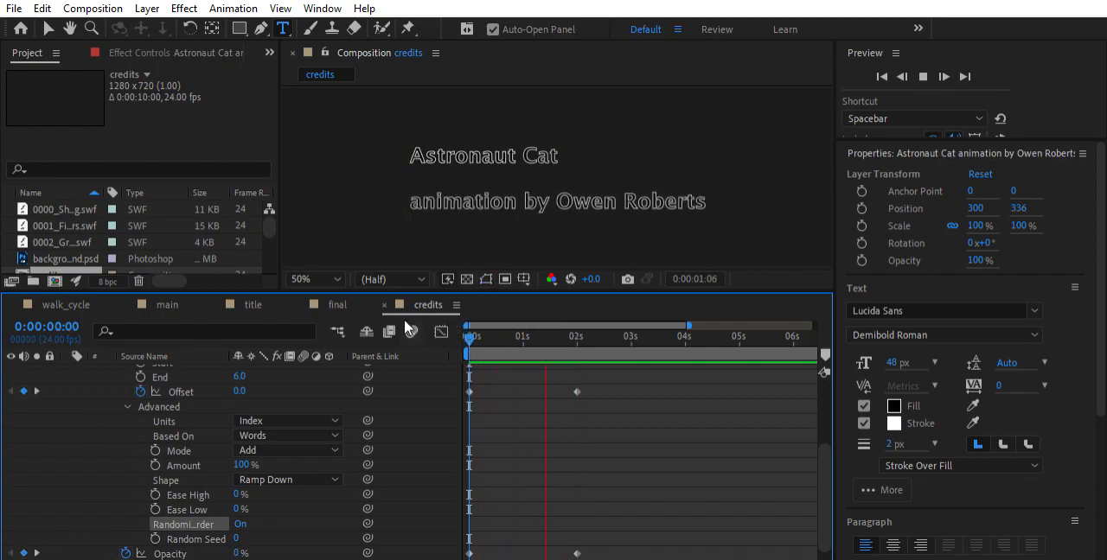
key(space)
key(space)
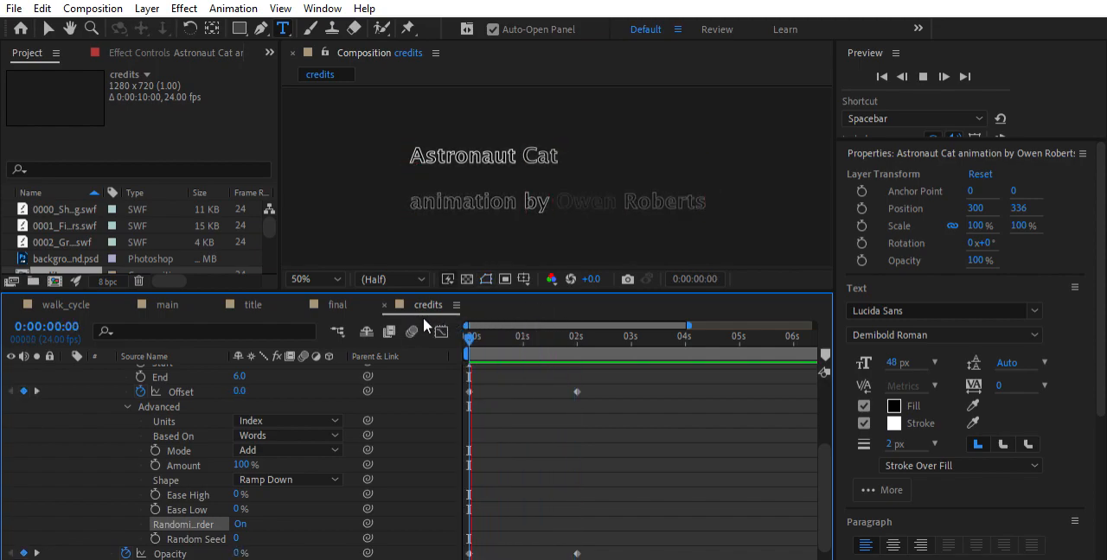
key(space)
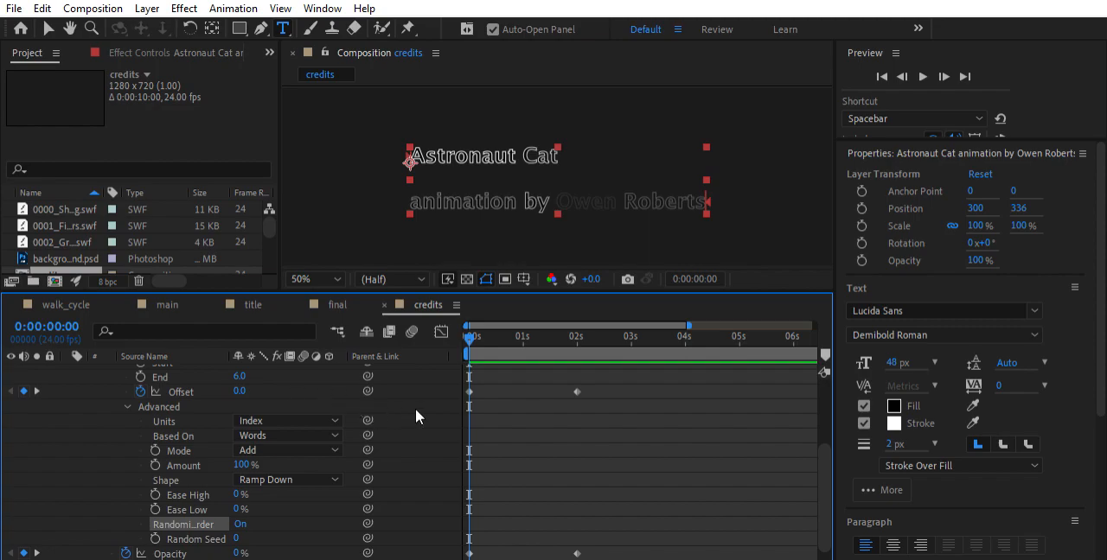
key(space)
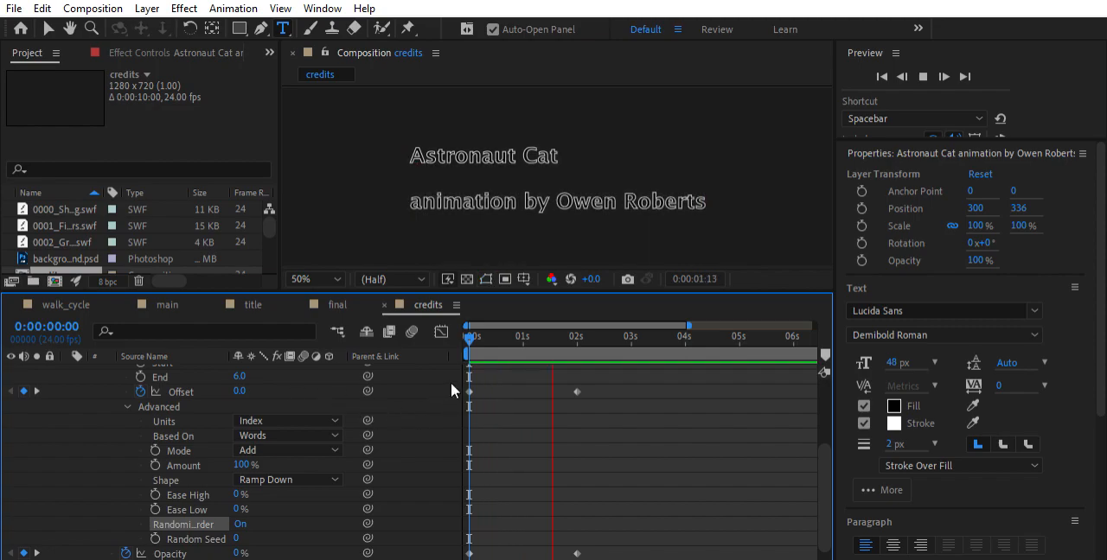
key(space)
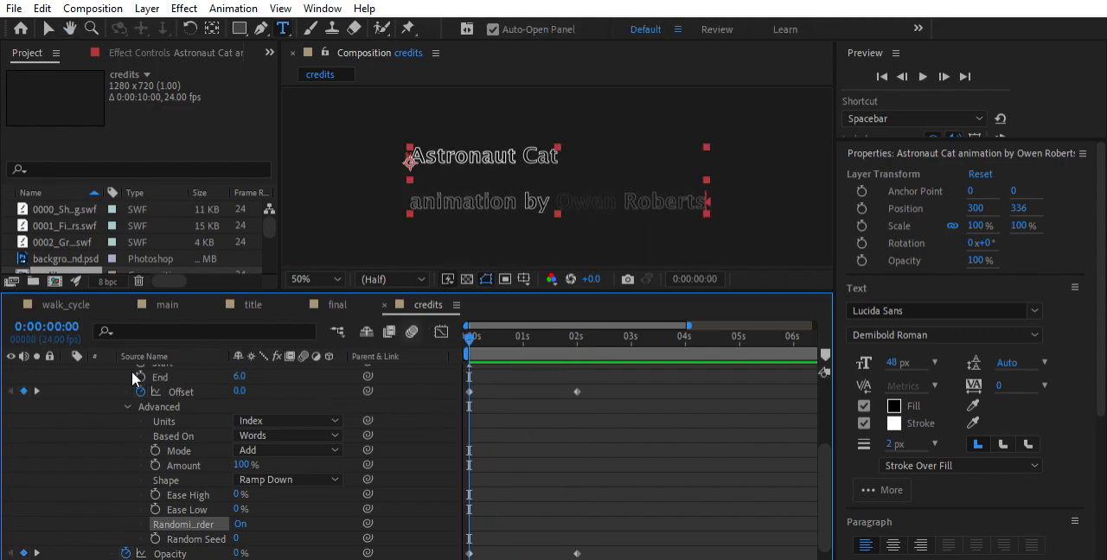
Set the range selector's Offset to -6 at 0:00:00:00
click(241, 391)
text(-6)
key(Return)
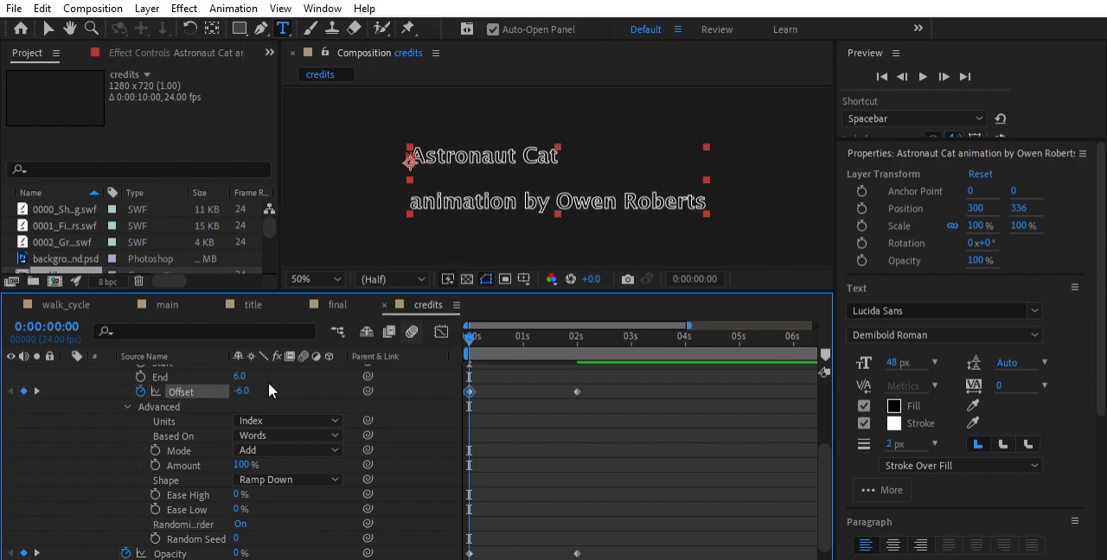
Reset the range selector's Offset to 0 and remove its keyframes
click(245, 391)
text(0)
key(Return)
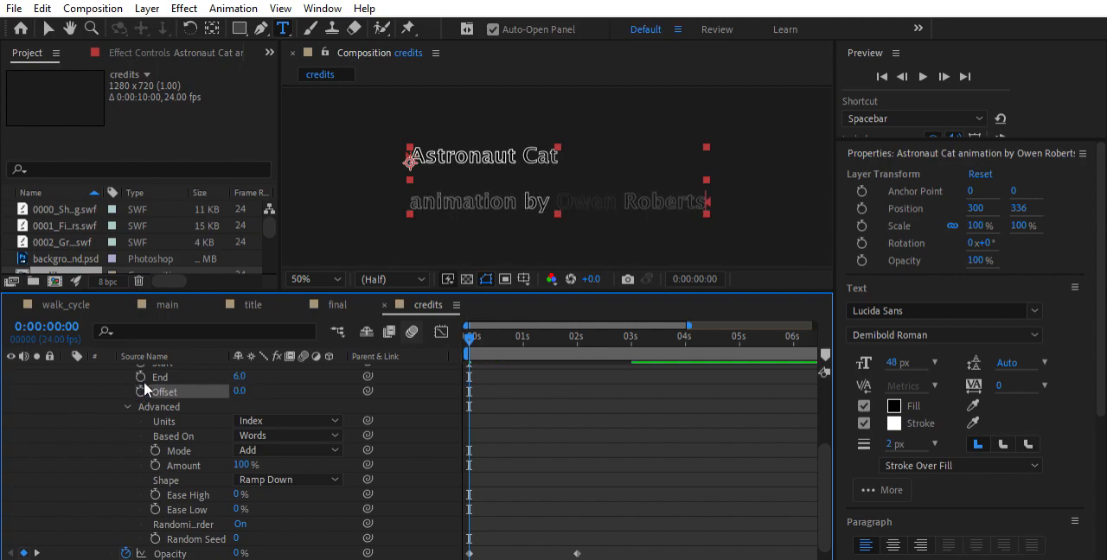
scroll(146, 385, up, 3)
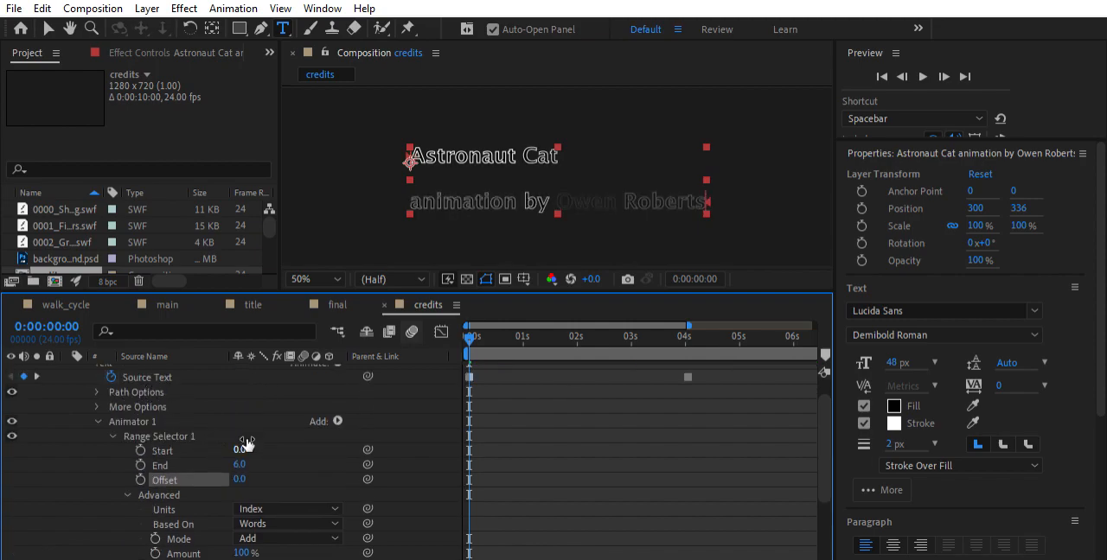
click(293, 442)
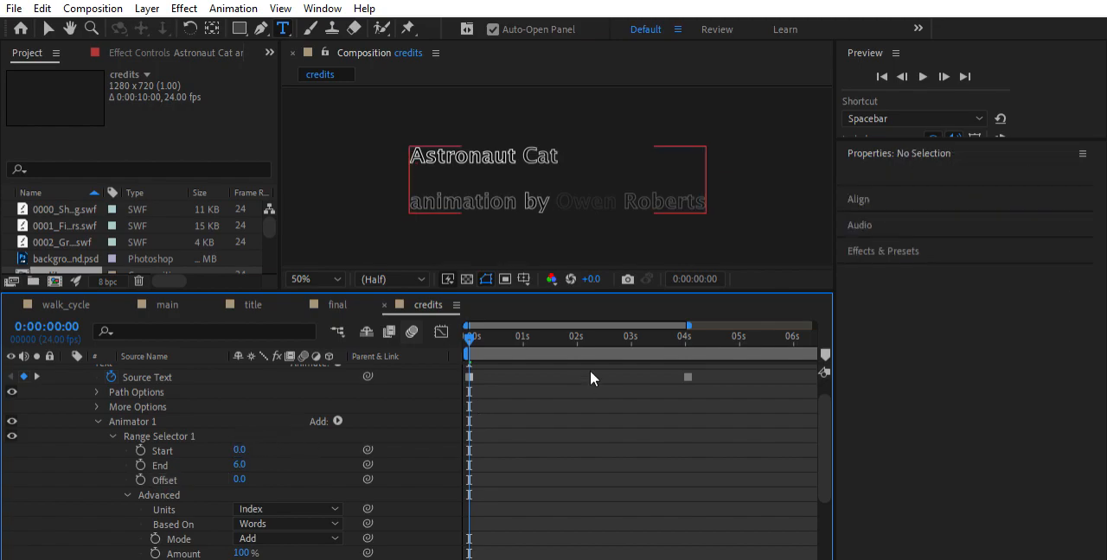
Play the credits from the start to check the fade driven only by the Opacity keyframes
mouse_move(469, 337)
mouse_down()
mouse_move(643, 337)
mouse_move(508, 344)
mouse_move(561, 321)
mouse_move(465, 332)
mouse_up()
key(space)
scroll(586, 432, down, 3)
key(space)
key(space)
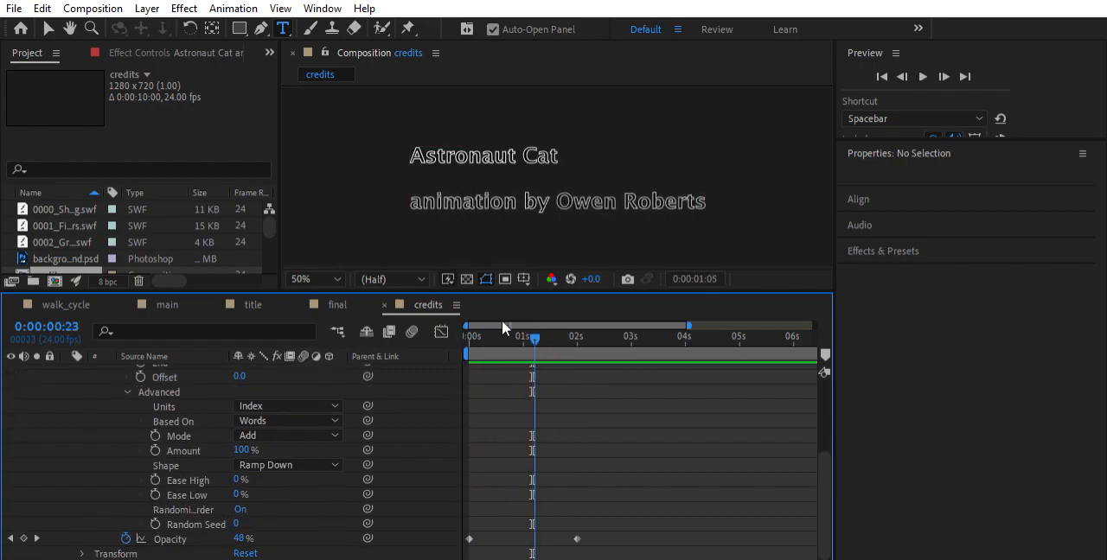
Try a range selector End value of 0 and preview the credits
scroll(223, 397, up, 3)
click(240, 450)
key(Return)
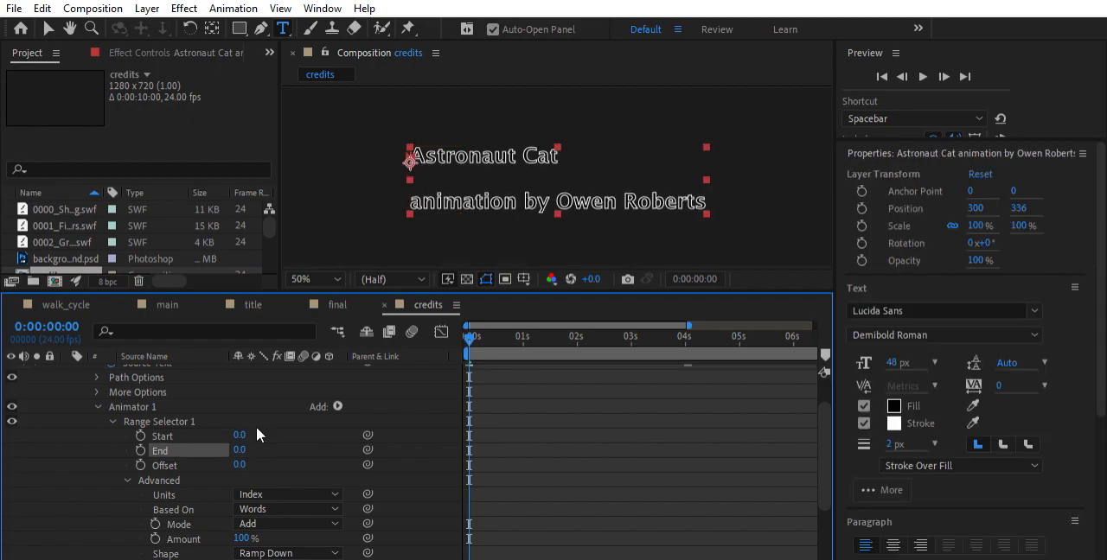
key(space)
key(space)
scroll(463, 397, down, 2)
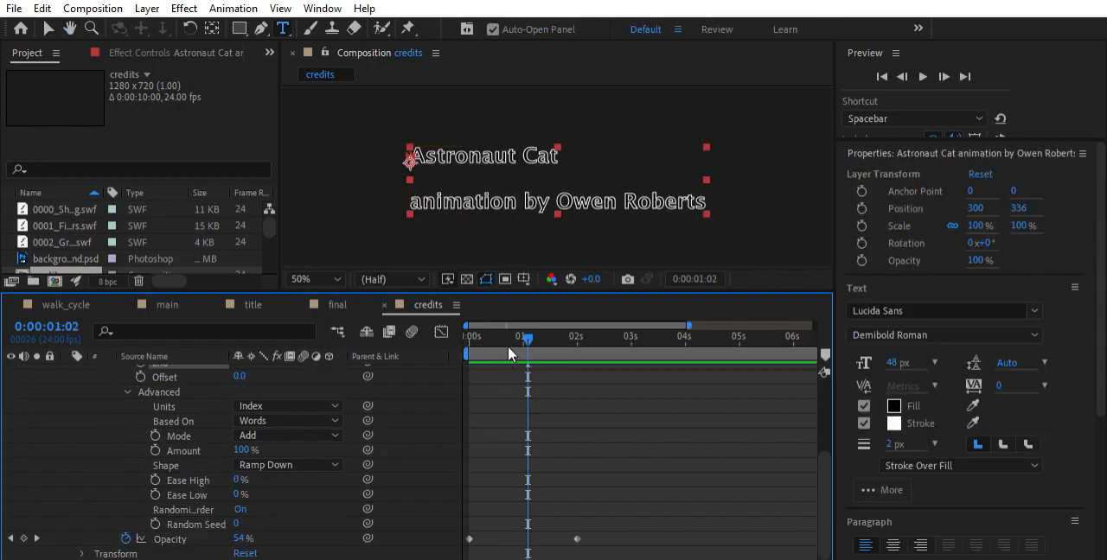
drag(519, 336, 468, 336)
Try a range selector Start value of 6, preview the credits, and return Start to 0 for comparison
scroll(199, 421, up, 3)
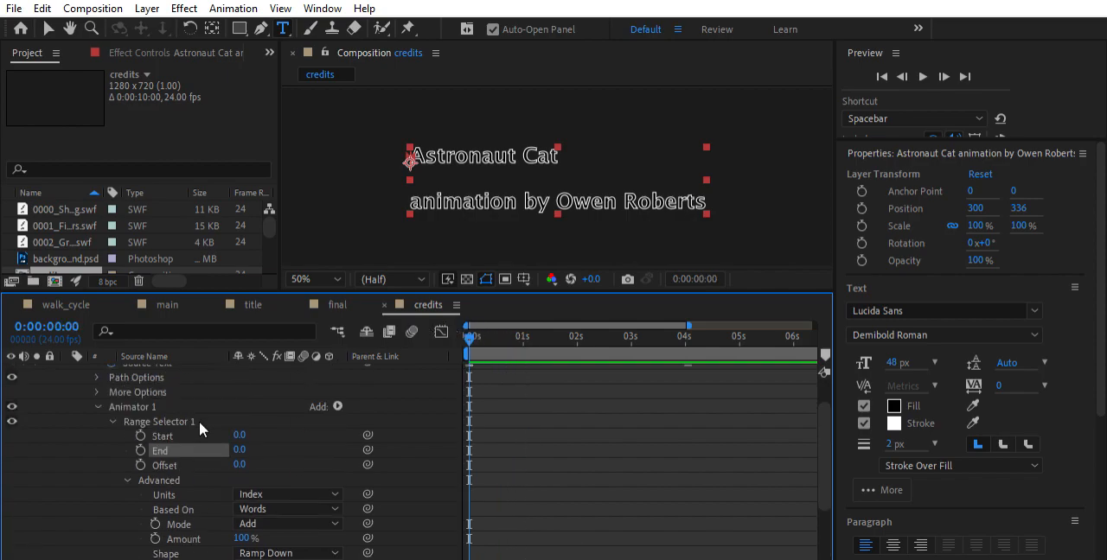
click(240, 435)
text(6)
key(Return)
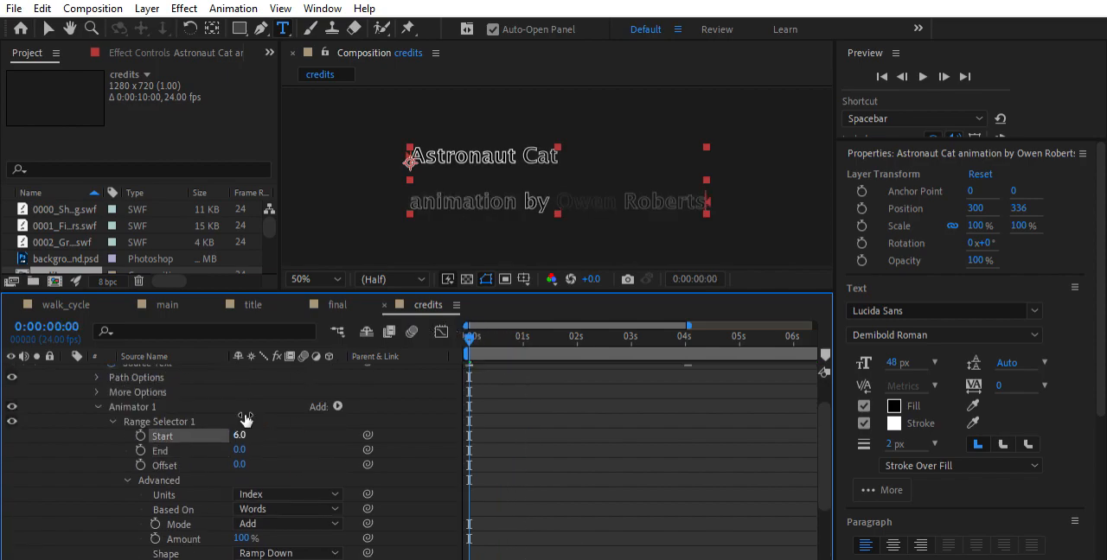
key(space)
key(space)
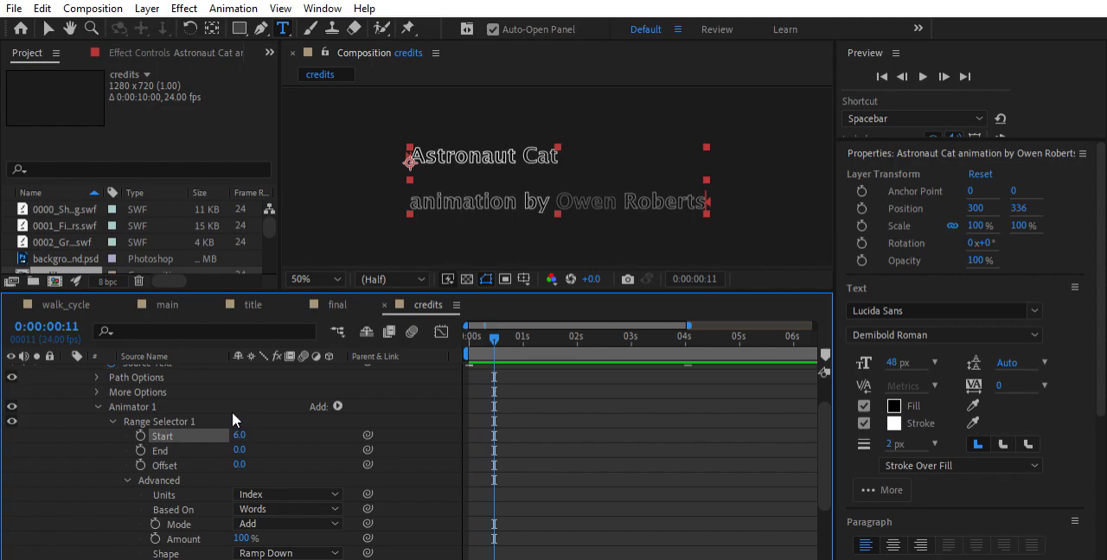
text(0)
key(Return)
key(space)
key(space)
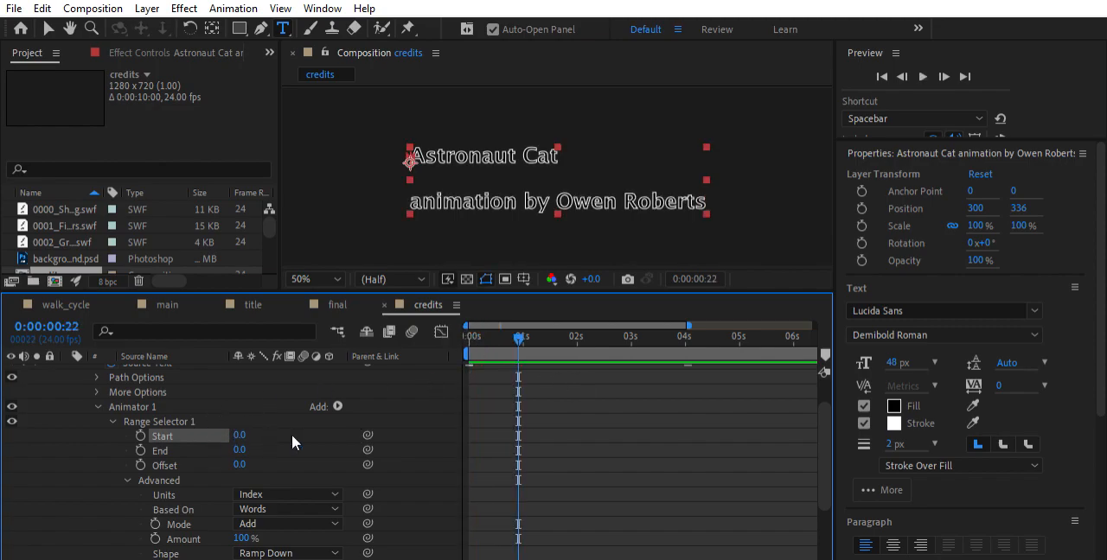
Set the range selector's End value to 6 and play the credits twice from the start
drag(484, 335, 156, 434)
click(247, 444)
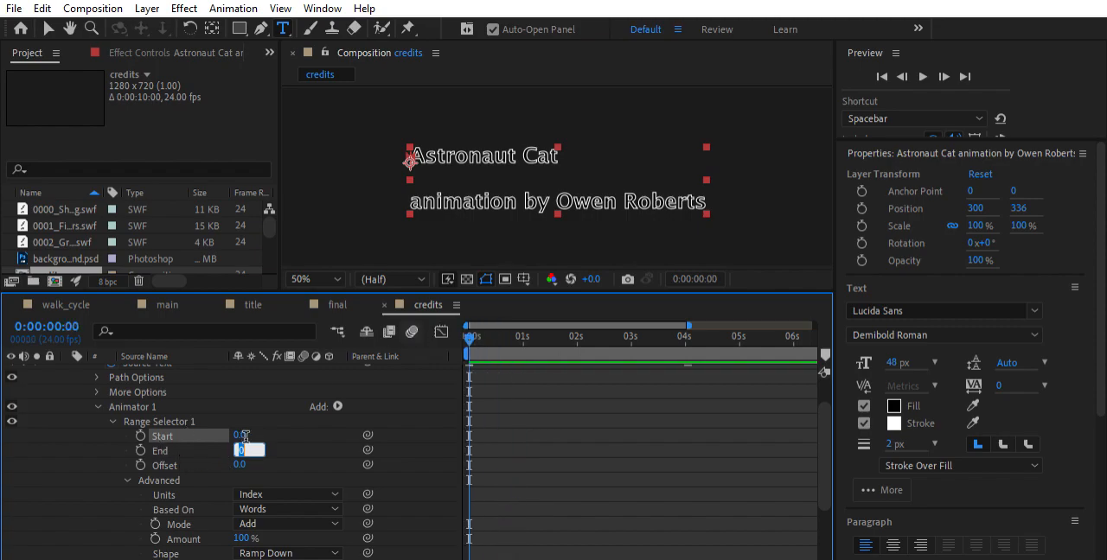
text(6)
key(Return)
key(space)
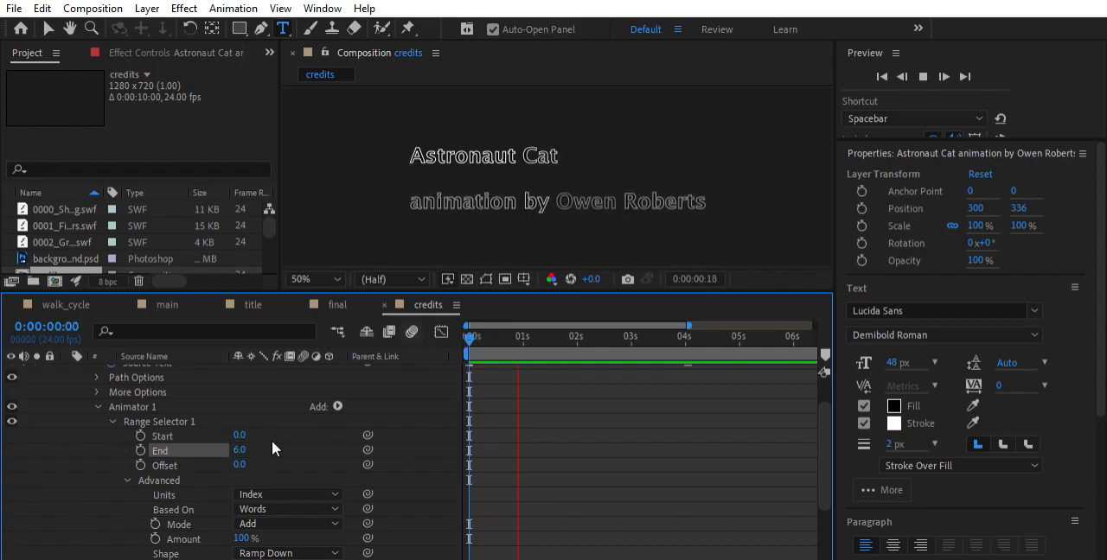
scroll(303, 494, down, 1)
scroll(303, 493, down, 1)
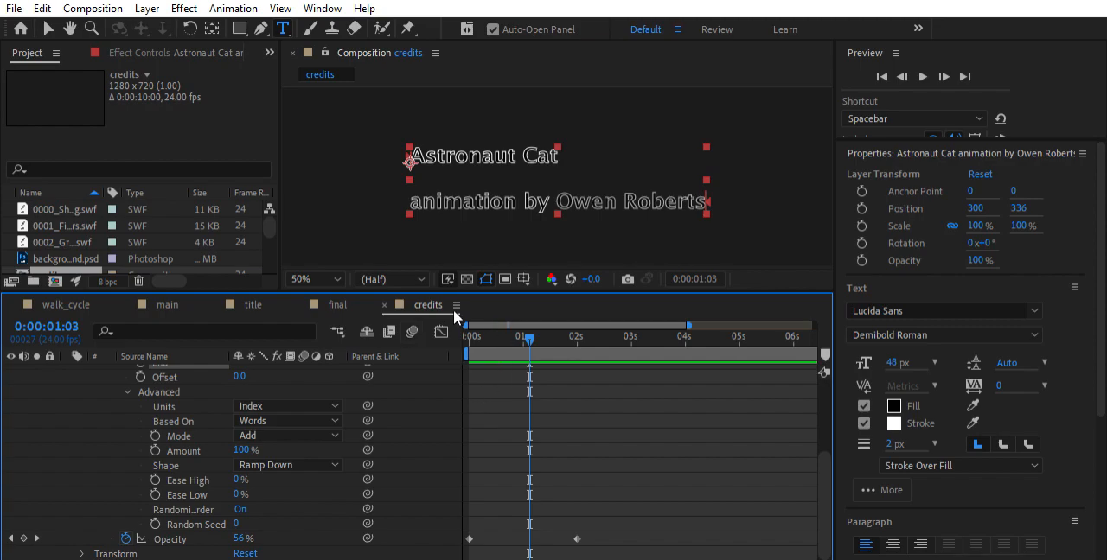
key(space)
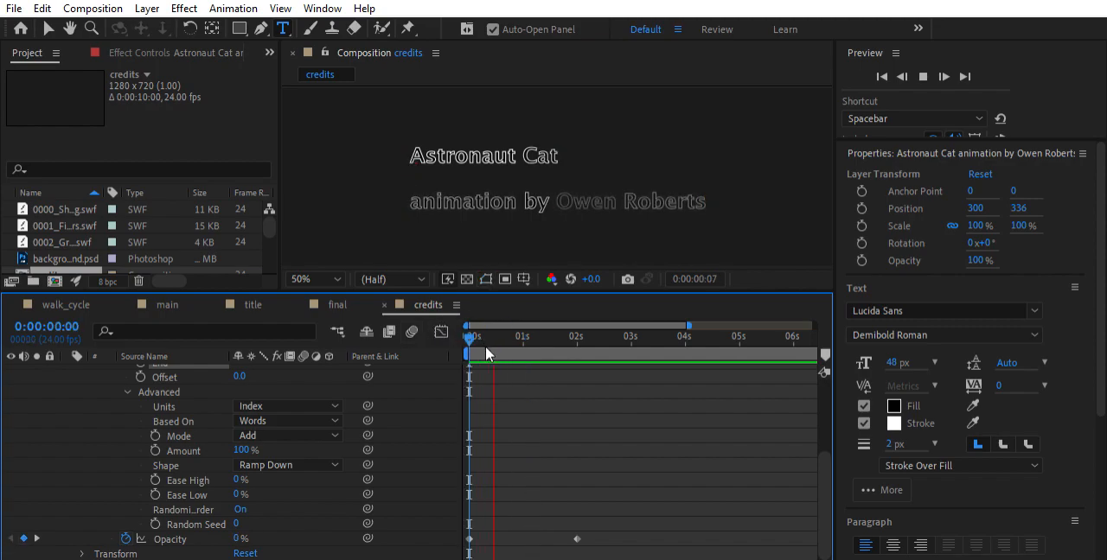
key(space)
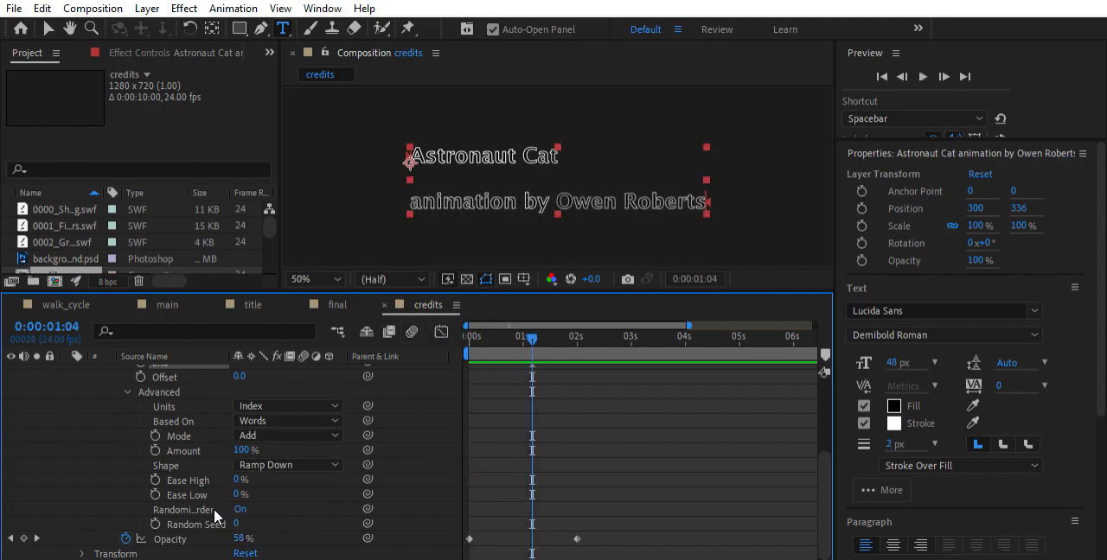
Turn off Randomize Order for the range selector and preview the credits from the start
click(240, 509)
key(space)
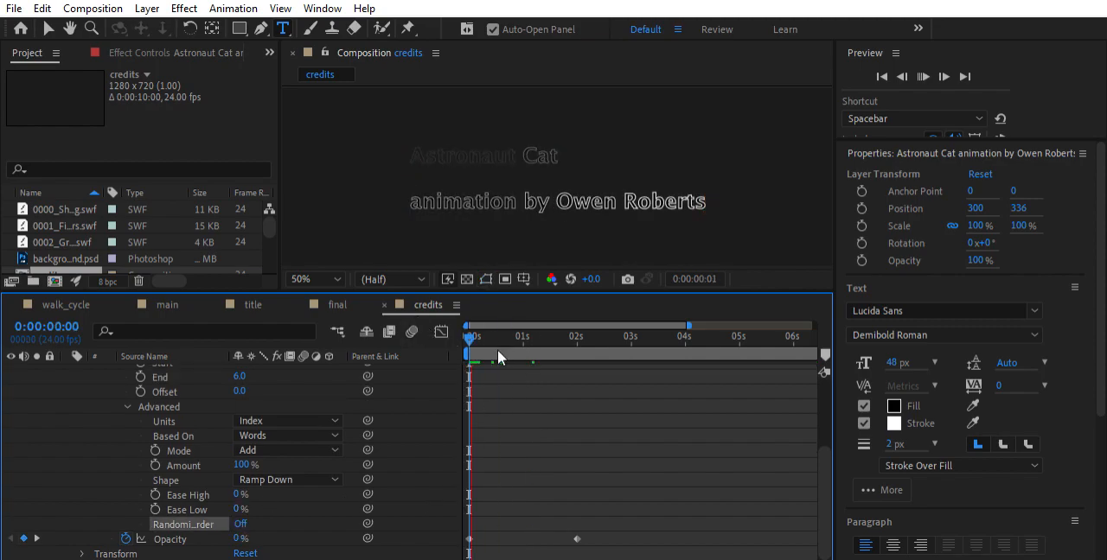
key(space)
drag(556, 324, 464, 334)
Try moving the second Opacity keyframe to just before the four-second mark
drag(577, 537, 580, 538)
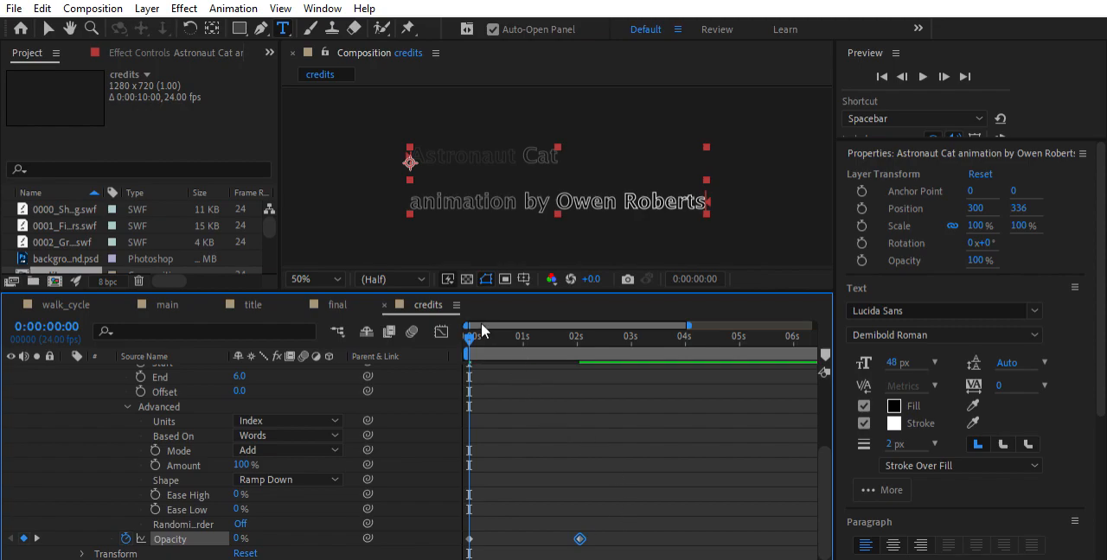
drag(500, 331, 462, 342)
drag(580, 539, 670, 538)
mouse_move(468, 326)
mouse_down()
mouse_move(654, 339)
mouse_move(468, 338)
mouse_up()
Move the second Opacity keyframe back to just past the two-second mark and return to the start
drag(679, 540, 584, 522)
drag(669, 522, 585, 523)
mouse_move(469, 338)
mouse_down()
mouse_move(587, 340)
mouse_move(462, 345)
mouse_up()
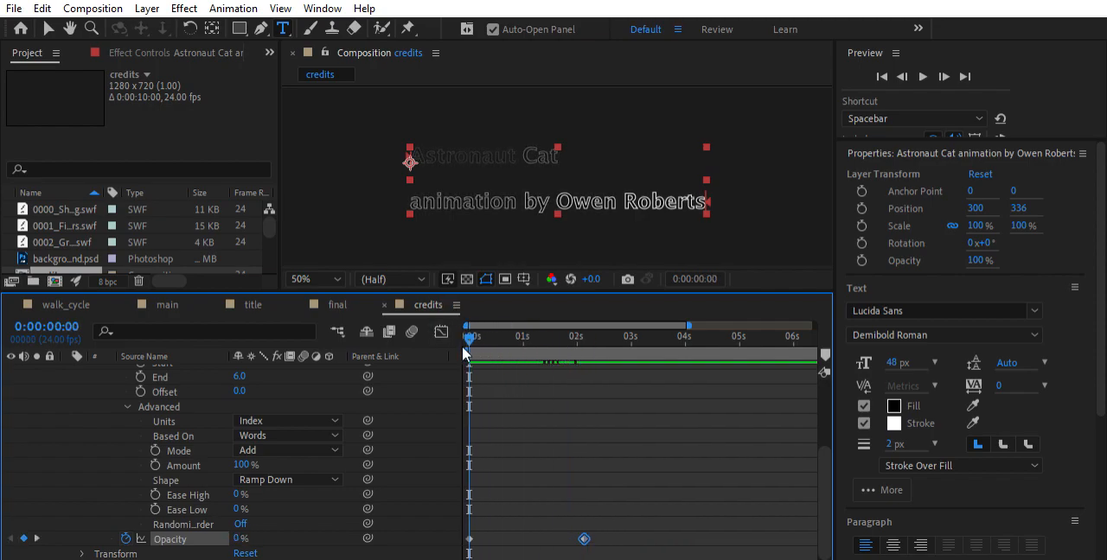
Base the range selector on Lines, play the credits, and return to the start
click(288, 436)
click(288, 451)
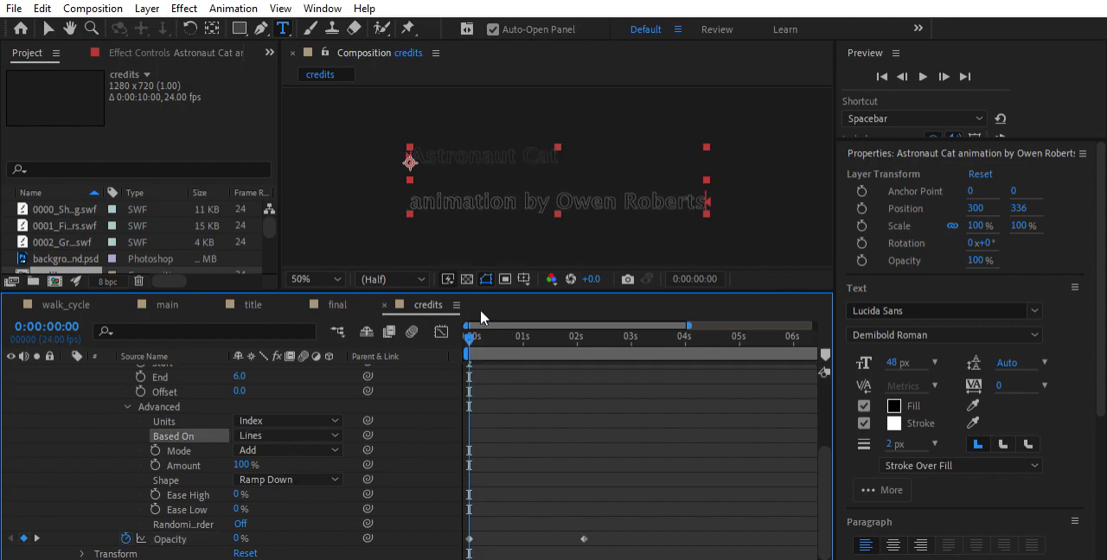
key(space)
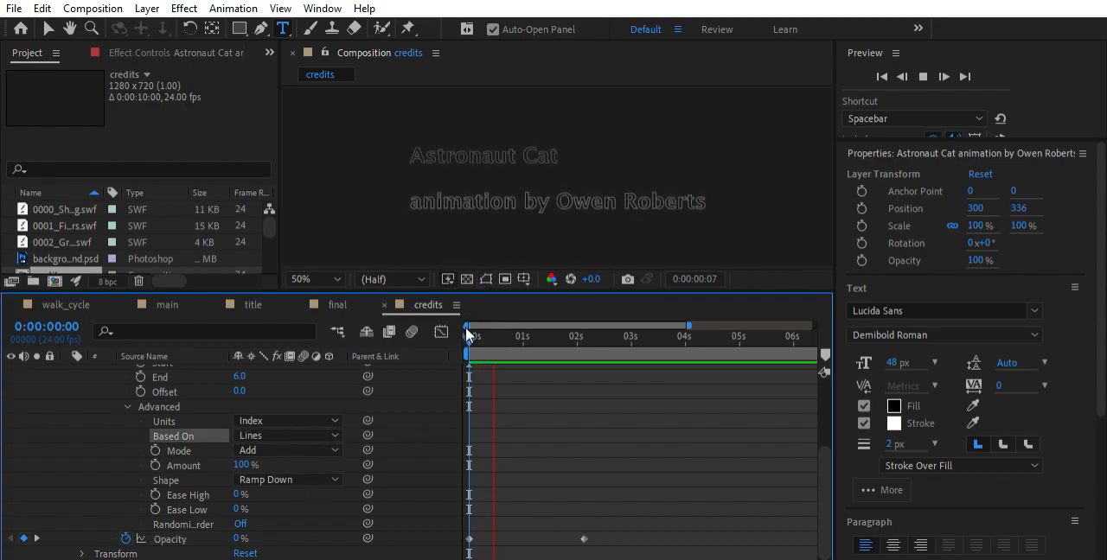
key(space)
drag(549, 326, 434, 324)
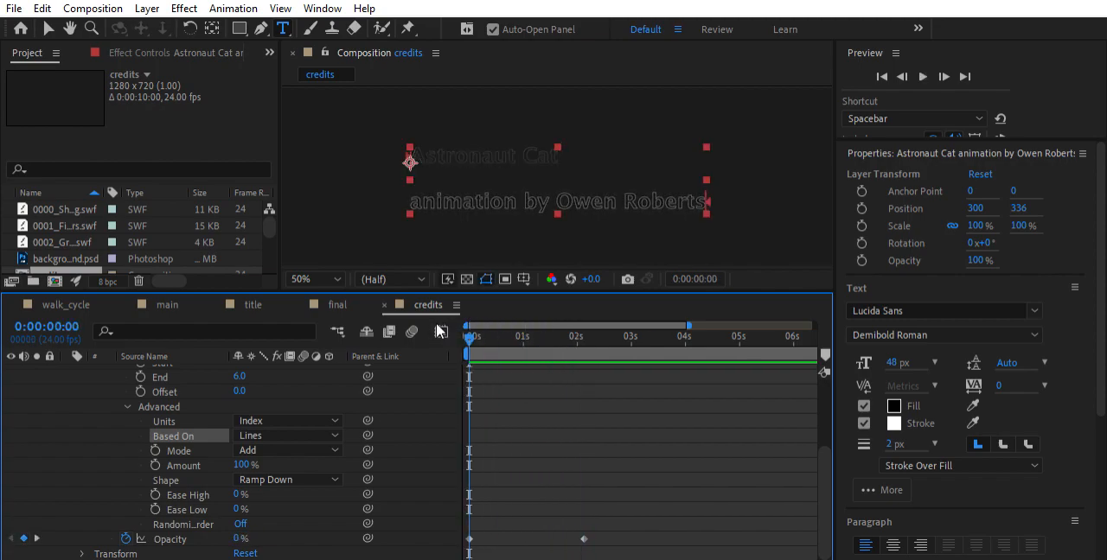
Preview the line-based credits fade, collapse the range selector's Advanced settings, and return to the start
key(space)
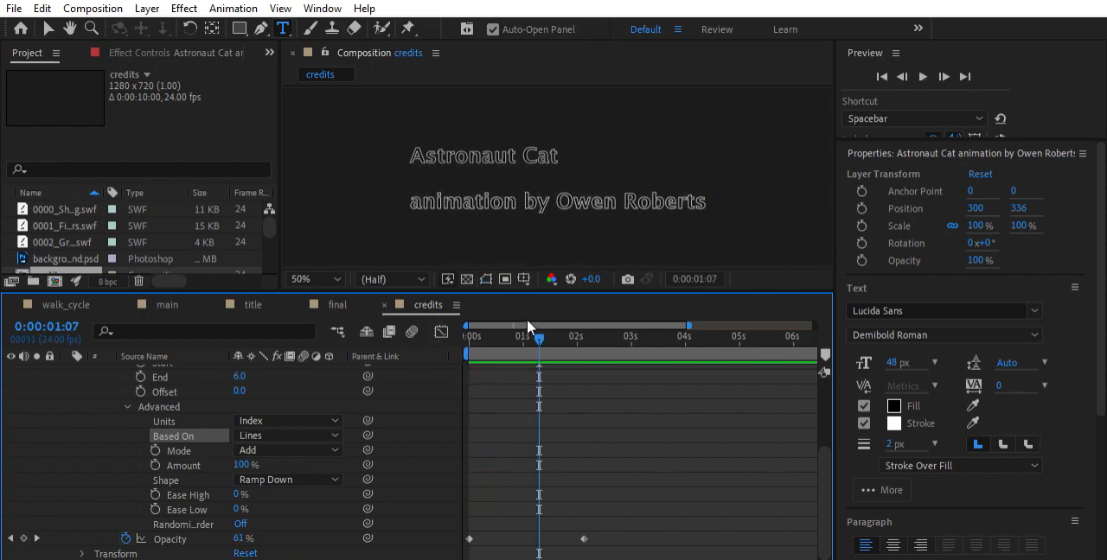
key(space)
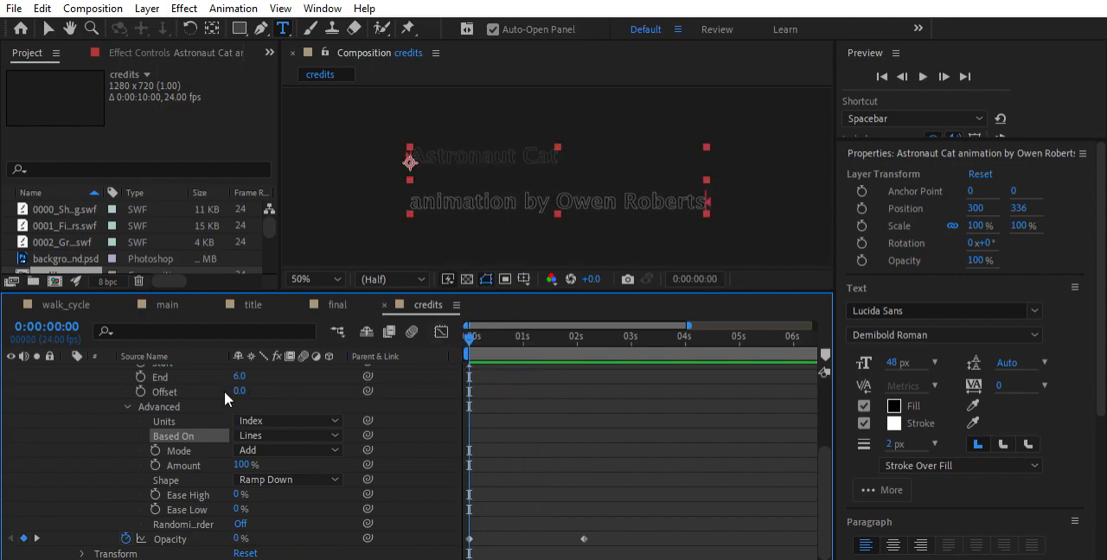
scroll(525, 418, up, 5)
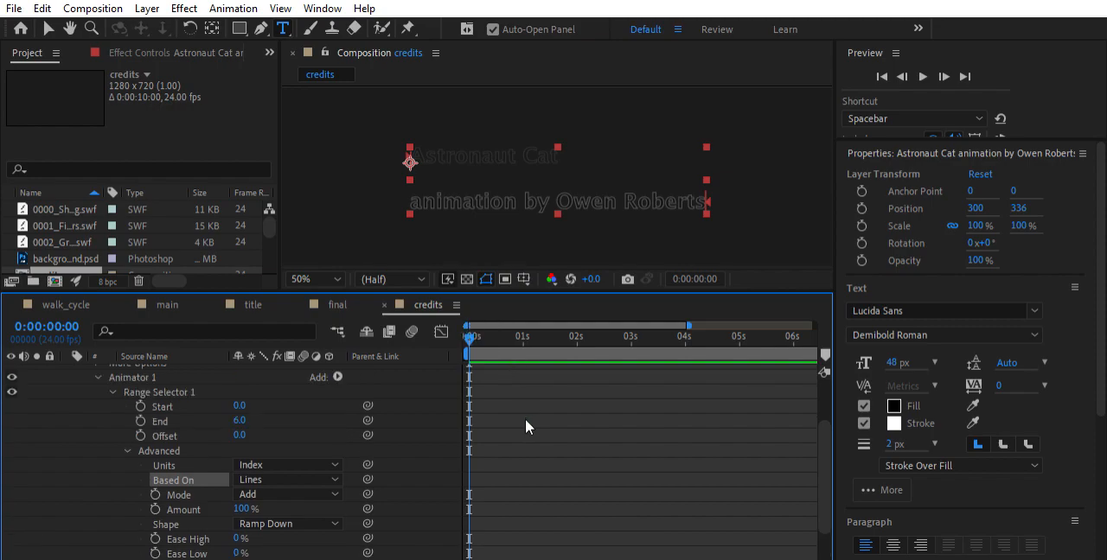
click(128, 494)
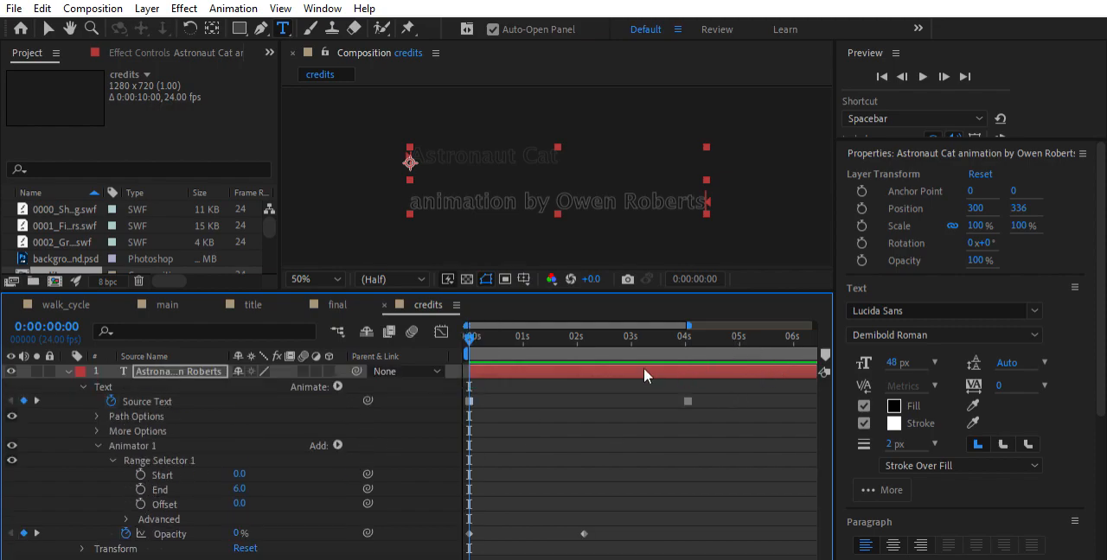
key(space)
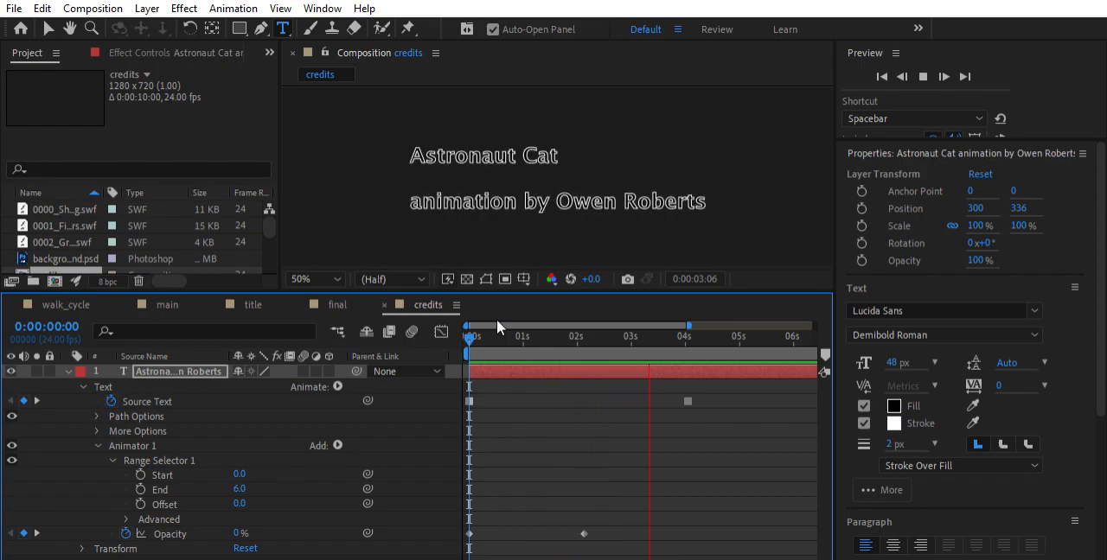
key(Home)
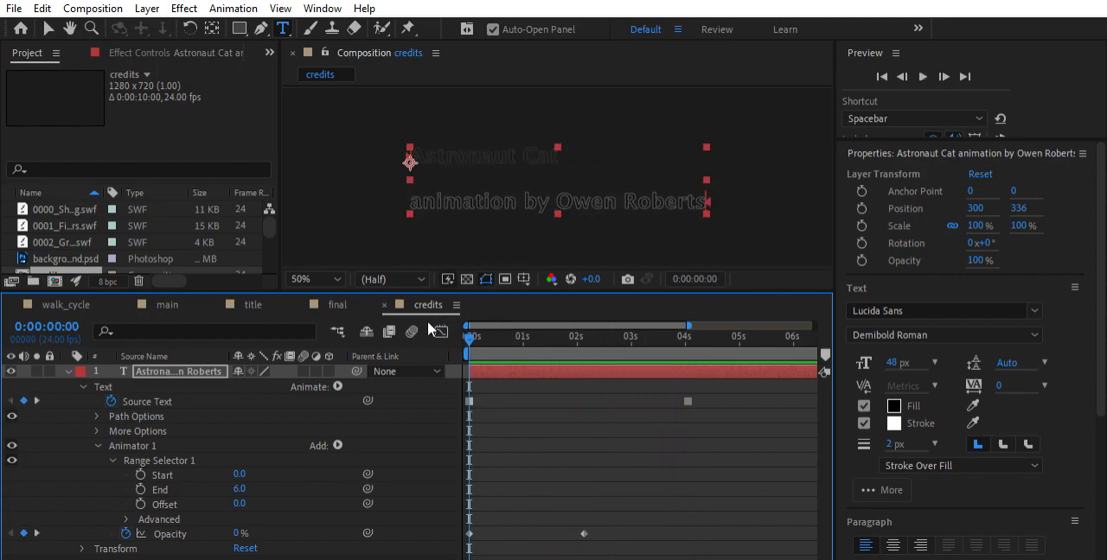
Copy the first Opacity keyframe and paste it at 0:00:04:01, aligned with the second Source Text keyframe
click(470, 531)
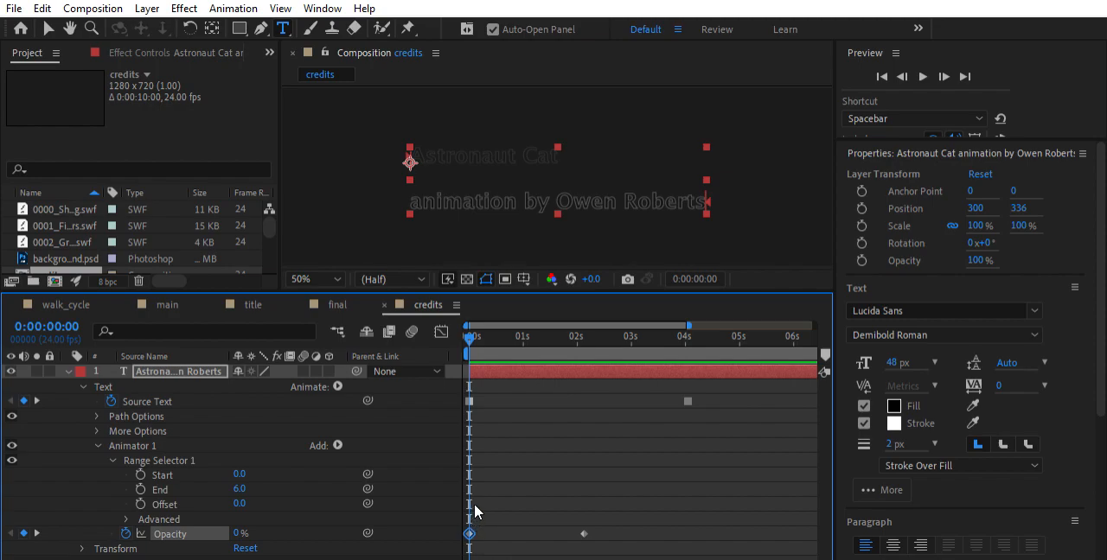
drag(468, 332, 689, 346)
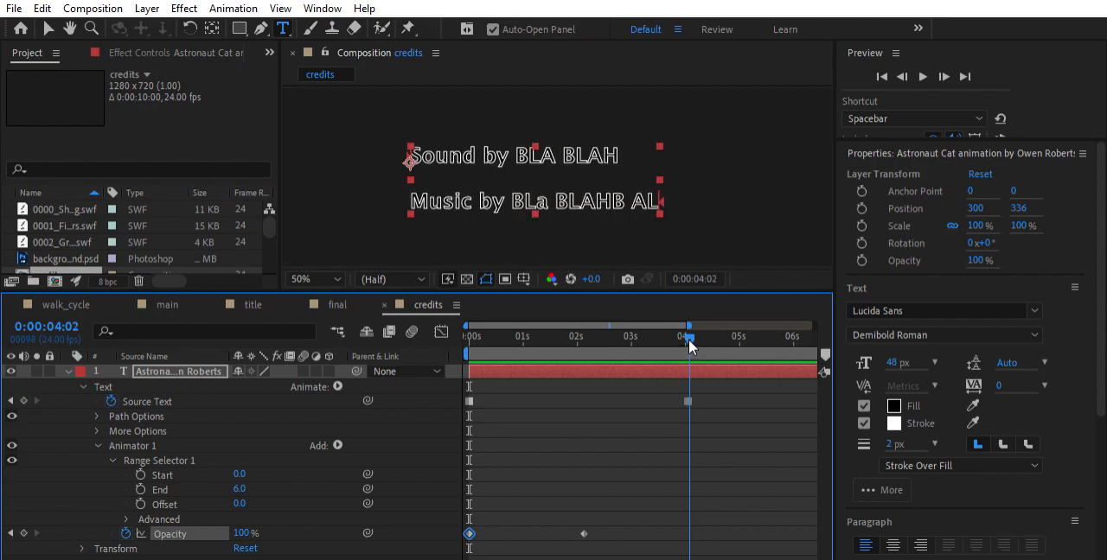
drag(689, 348, 686, 348)
key(ctrl+v)
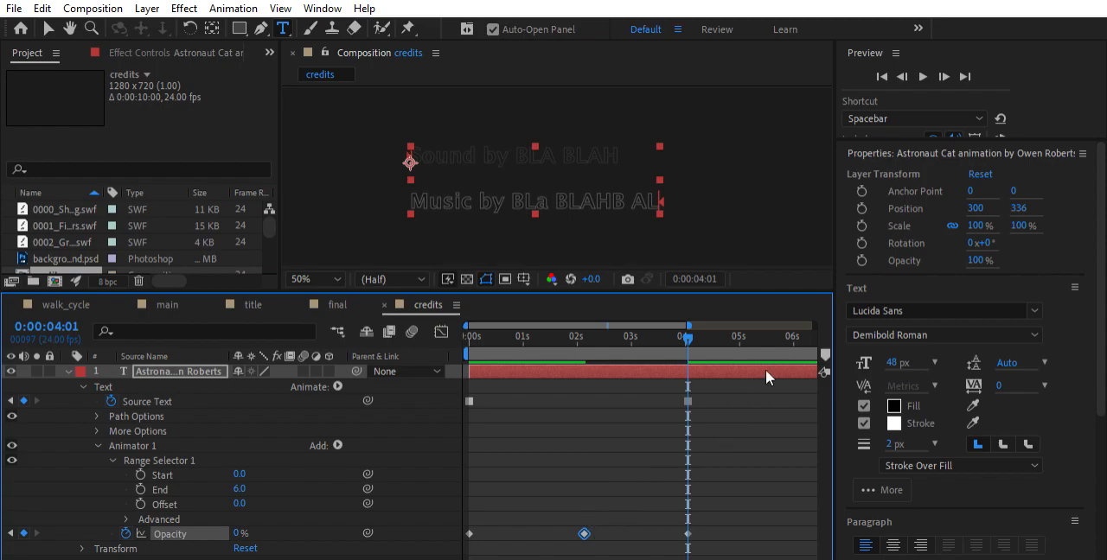
Paste a copy of the second Opacity keyframe at about the six-second mark and preview the credits from the start
drag(691, 327, 413, 320)
key(ctrl+v)
key(space)
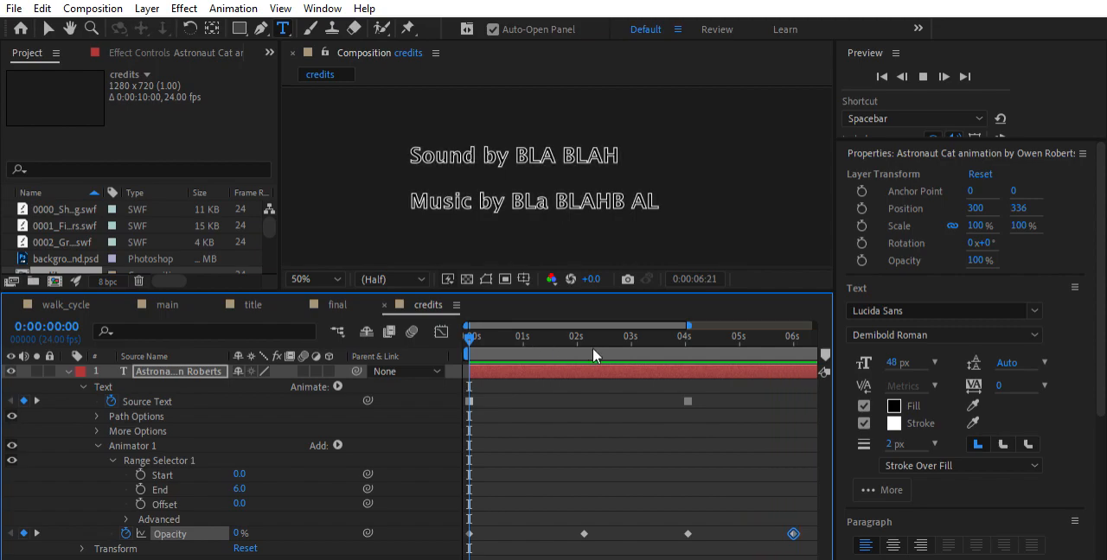
key(space)
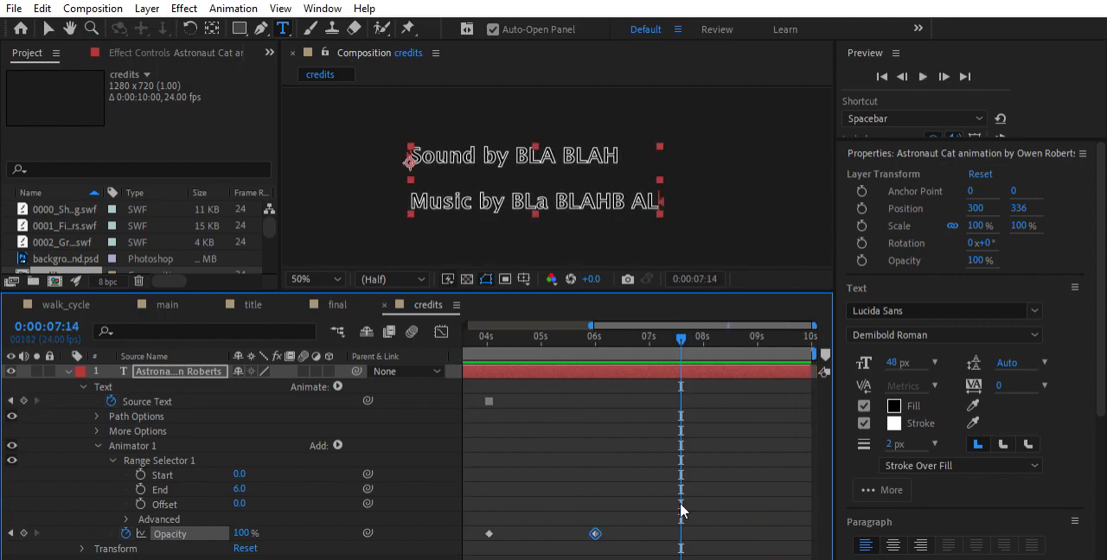
Add a wiggly selector to Animator 1, play the credits from the start, and return to the first frame
scroll(631, 554, left, 5)
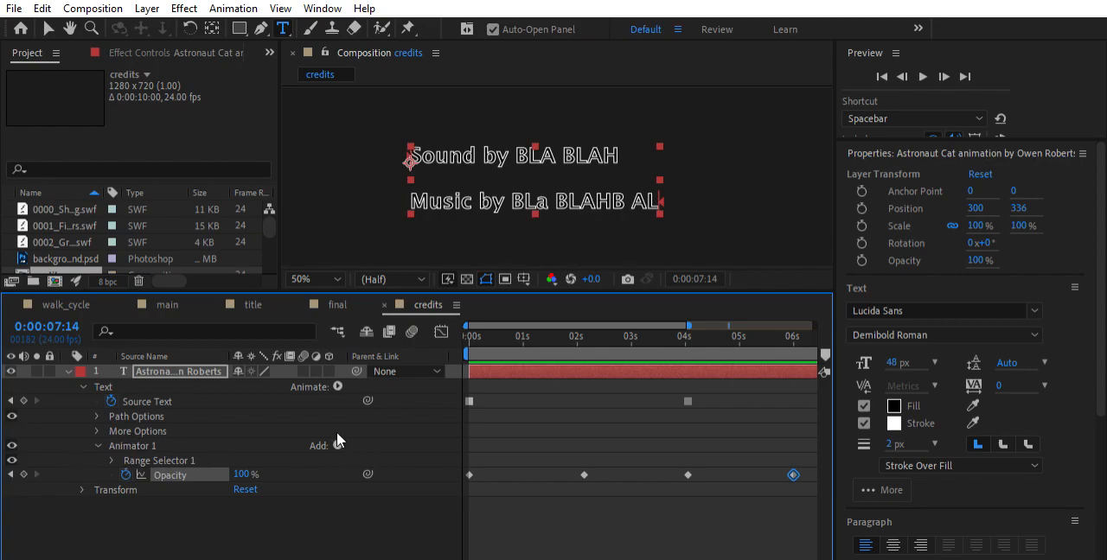
click(498, 474)
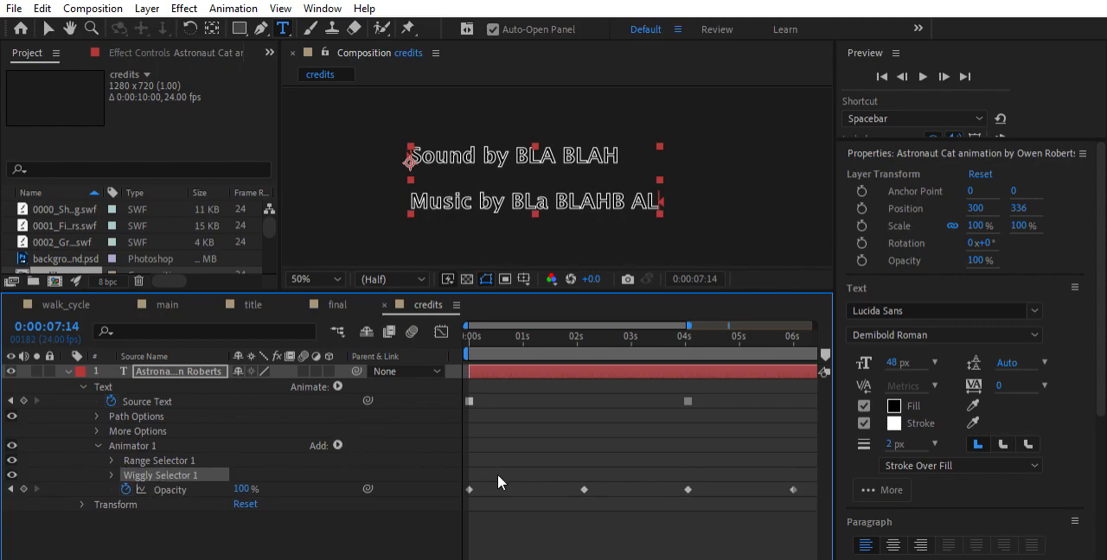
key(Home)
key(space)
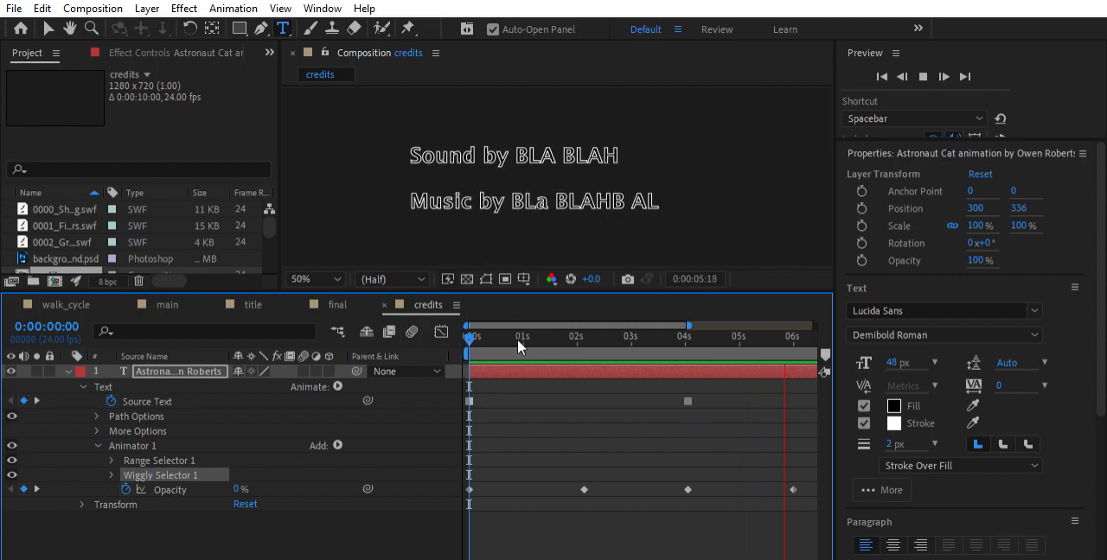
key(space)
key(Home)
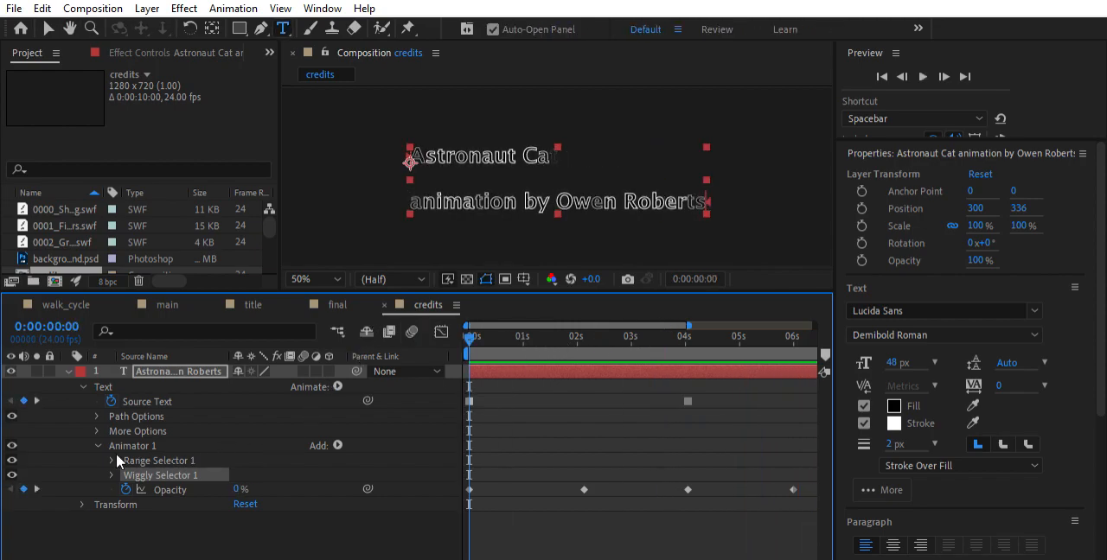
Try basing the wiggly selector on Lines and preview the credits
click(113, 474)
scroll(114, 453, down, 3)
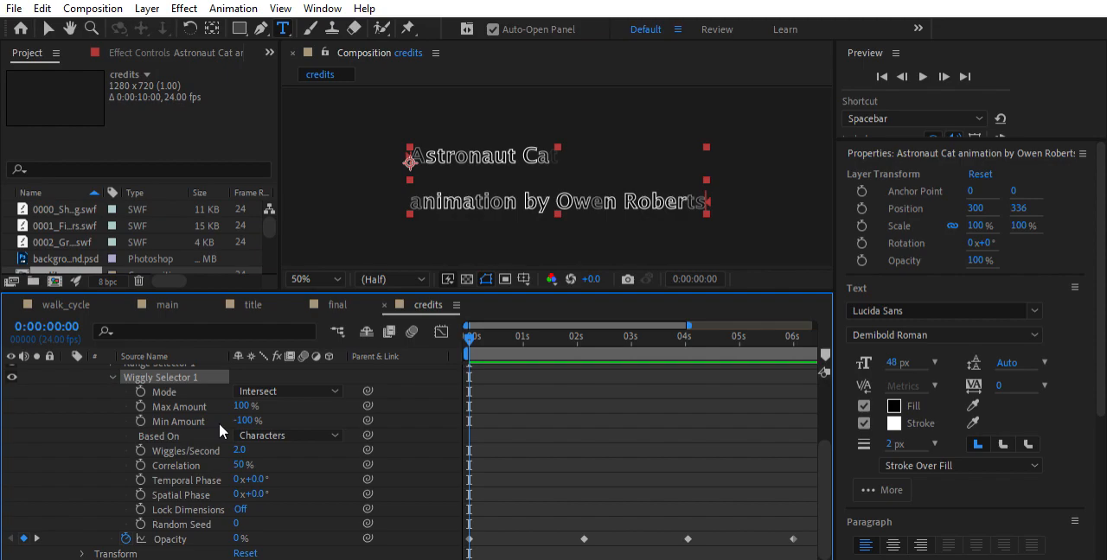
click(272, 435)
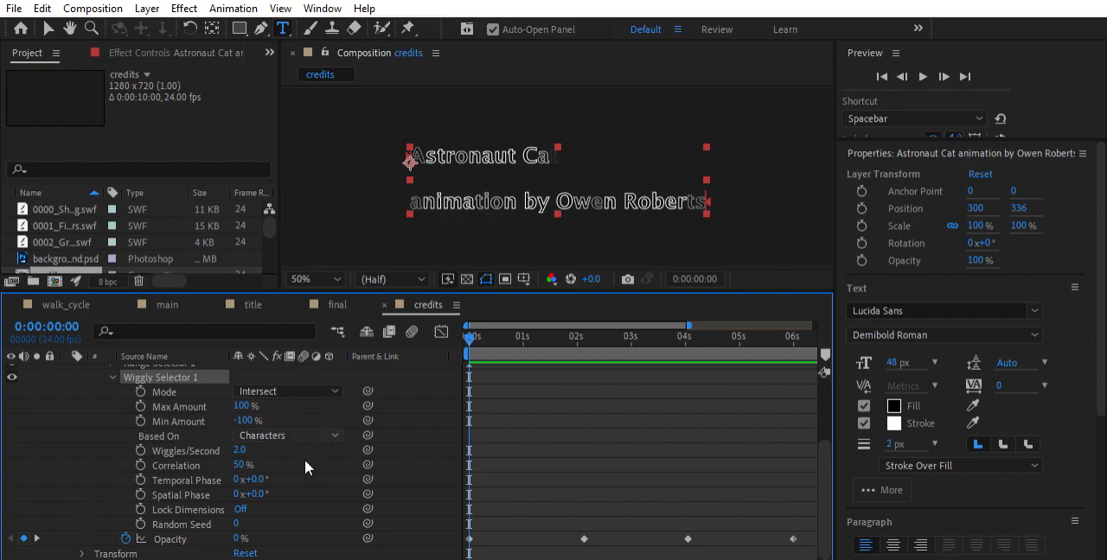
click(324, 479)
key(space)
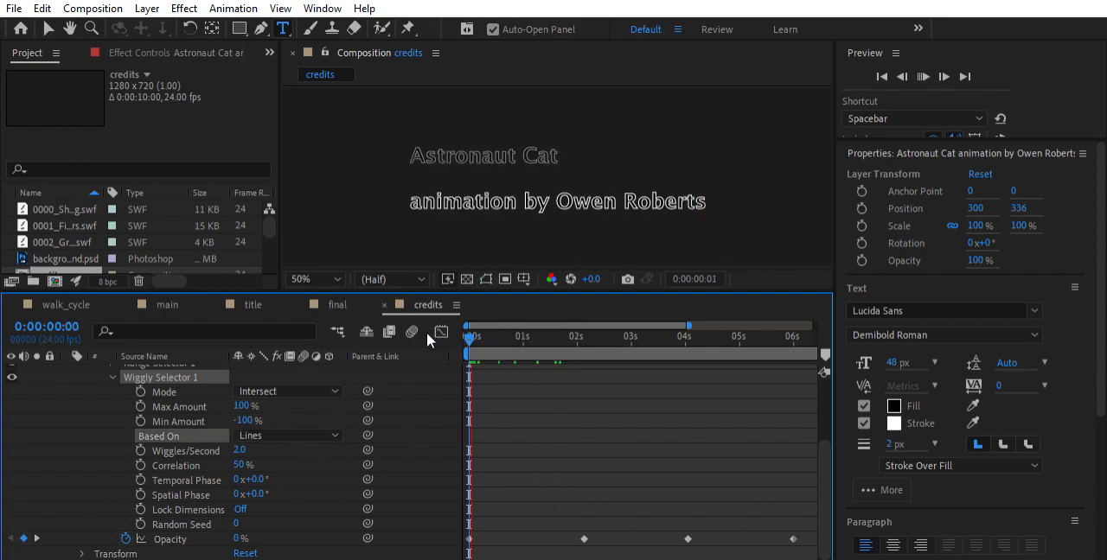
key(space)
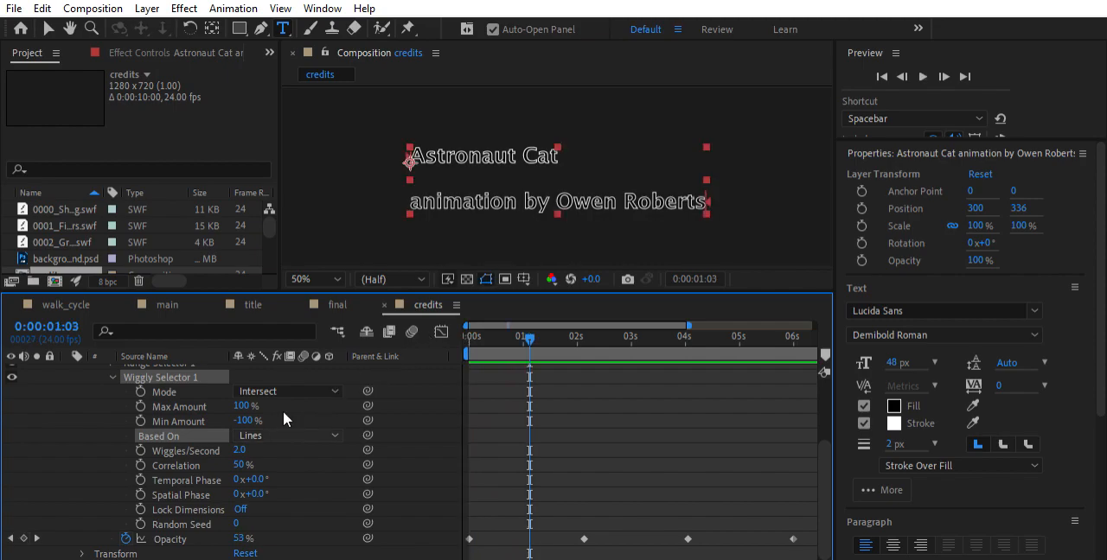
Base the wiggly selector on Words, play the credits from the start, and return to the first frame
click(284, 438)
click(281, 467)
key(Home)
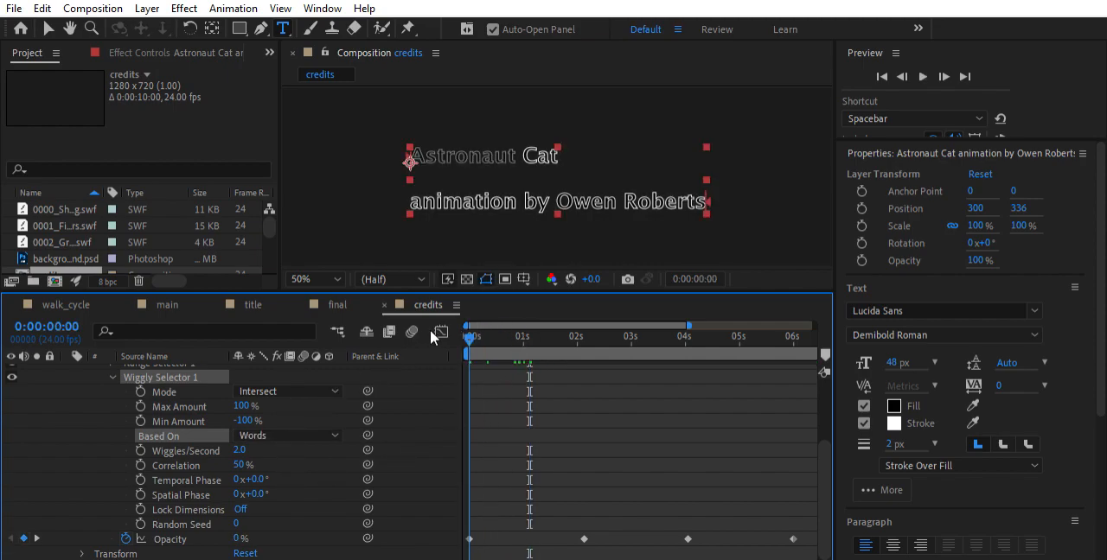
key(space)
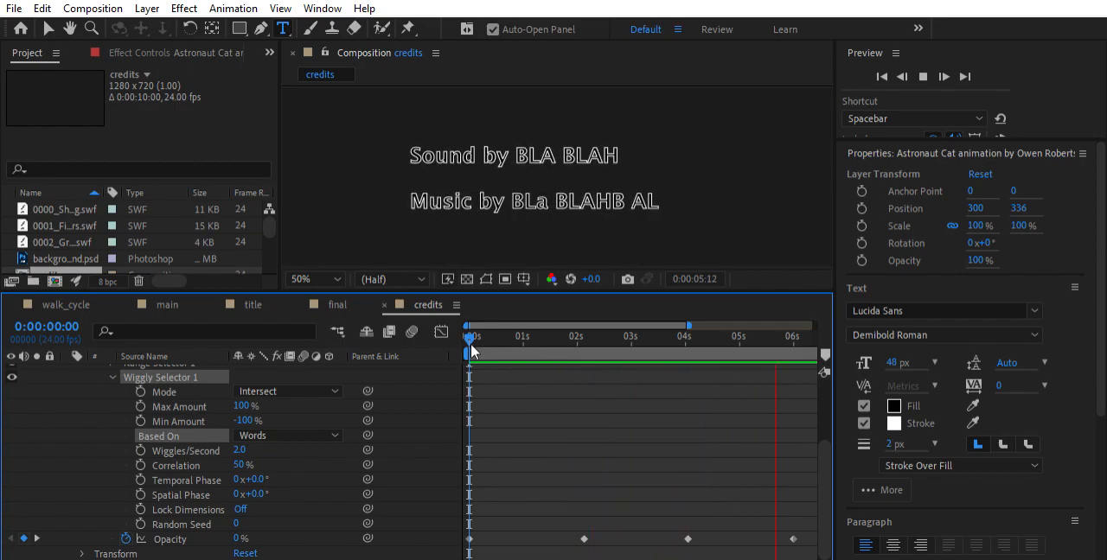
key(space)
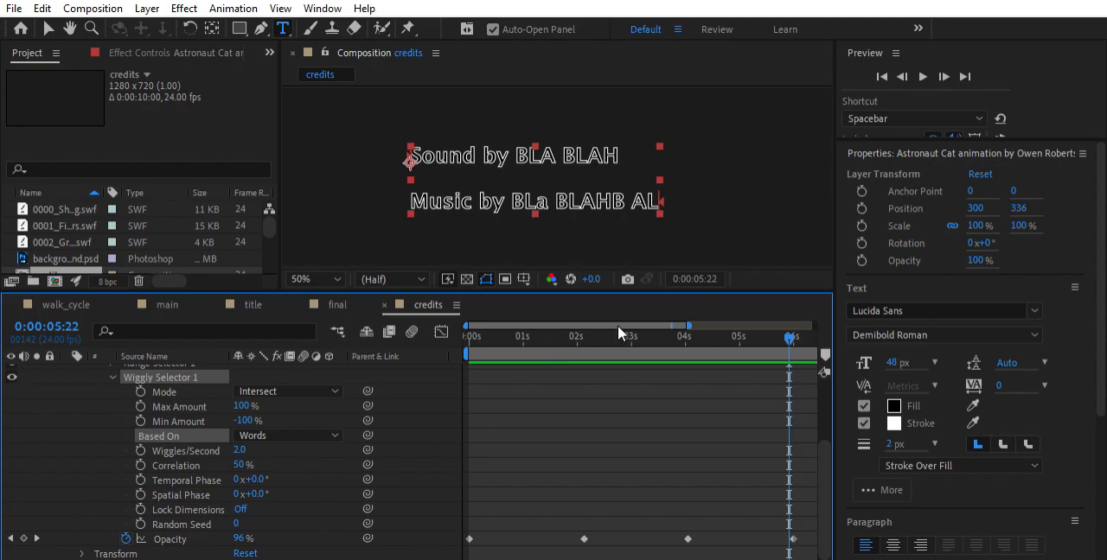
key(Home)
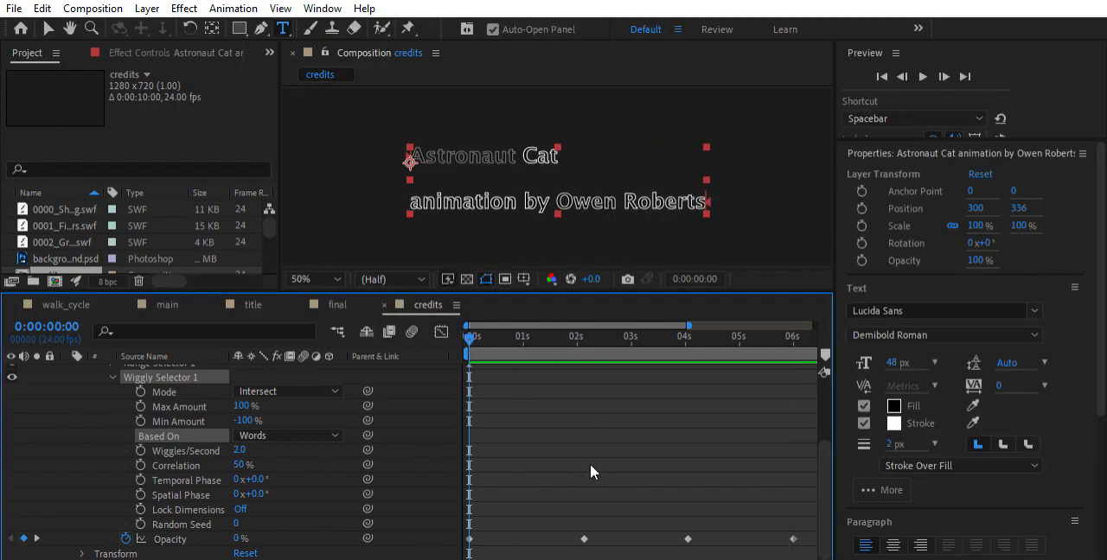
Collapse the wiggly selector settings and the credits text layer's properties
scroll(590, 463, up, 3)
scroll(589, 464, down, 3)
scroll(587, 461, up, 1)
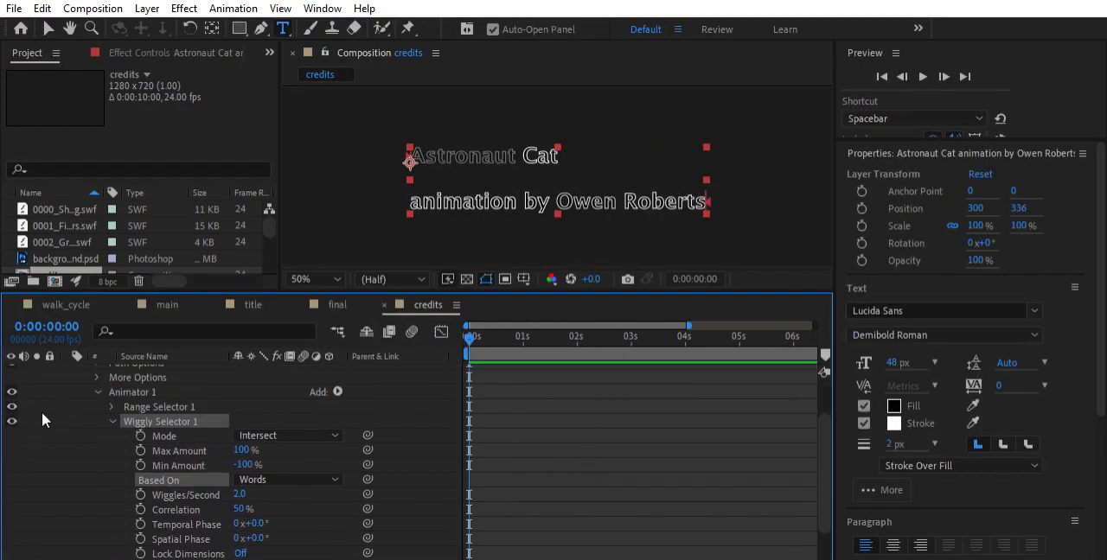
click(107, 406)
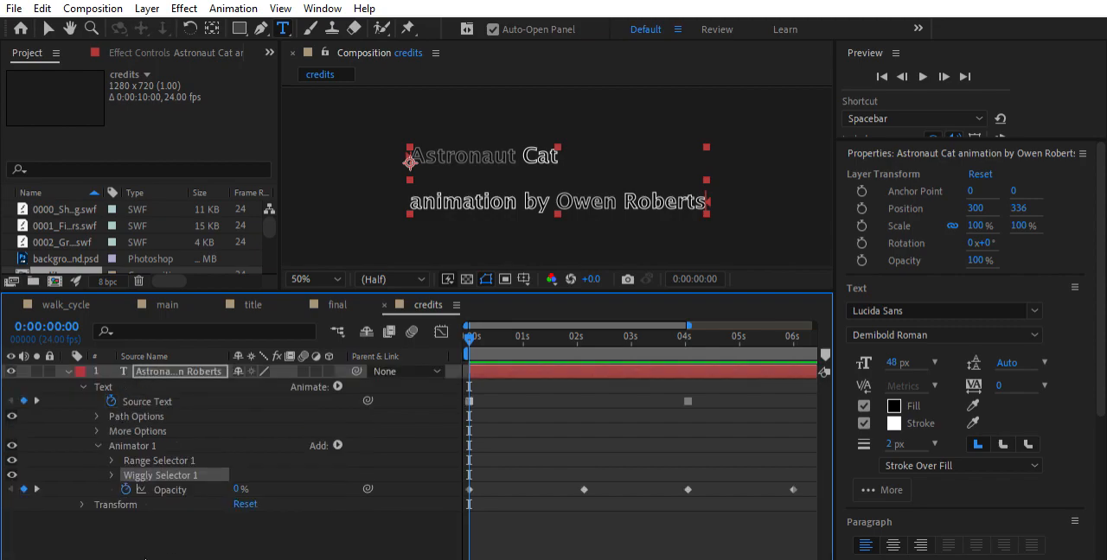
click(141, 440)
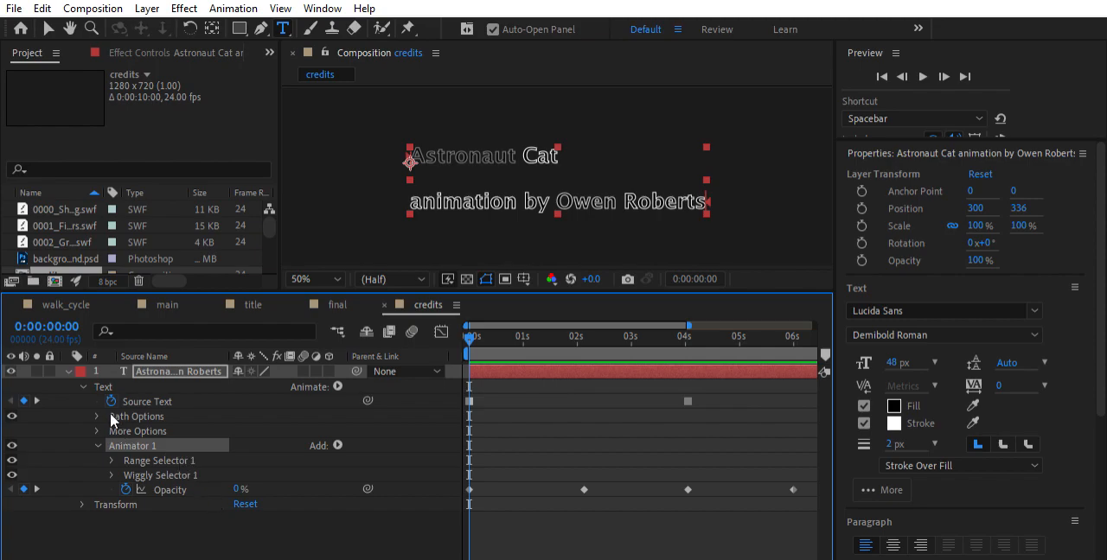
click(68, 371)
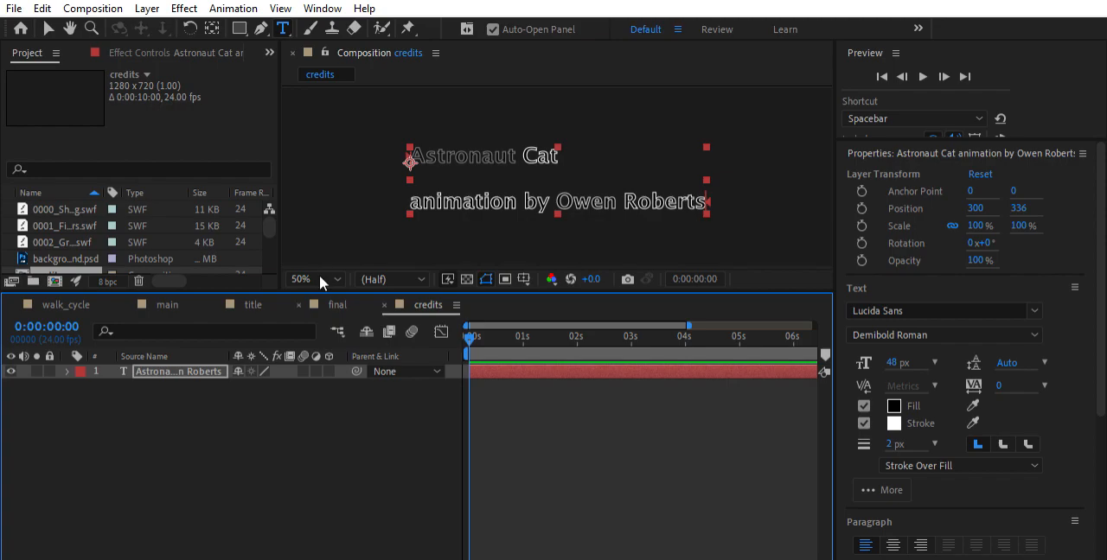
Open the final composition and add the credits composition as the top layer, above title and main
drag(319, 292, 330, 454)
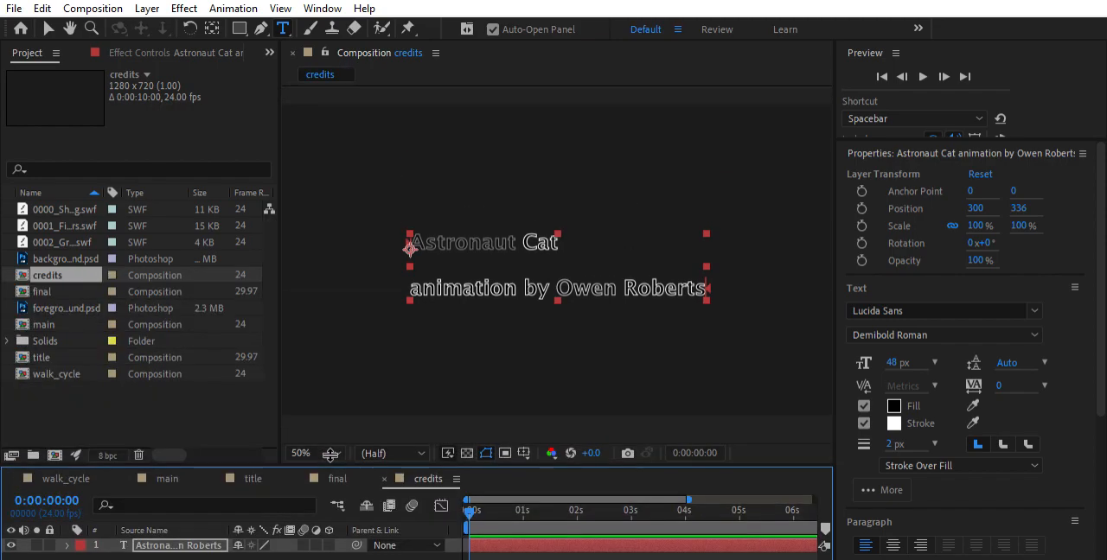
click(340, 131)
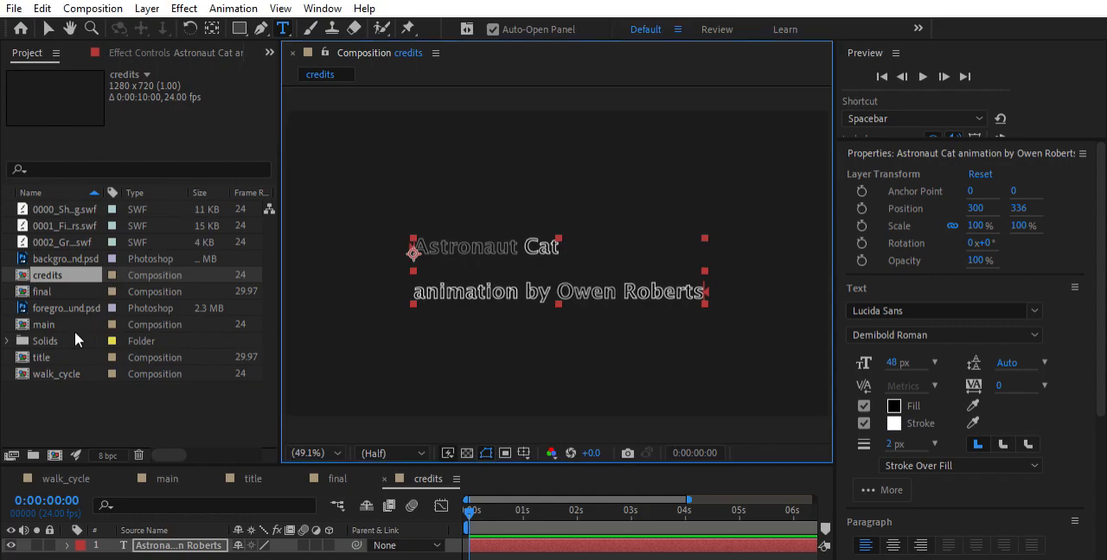
double_click(45, 291)
drag(300, 464, 300, 392)
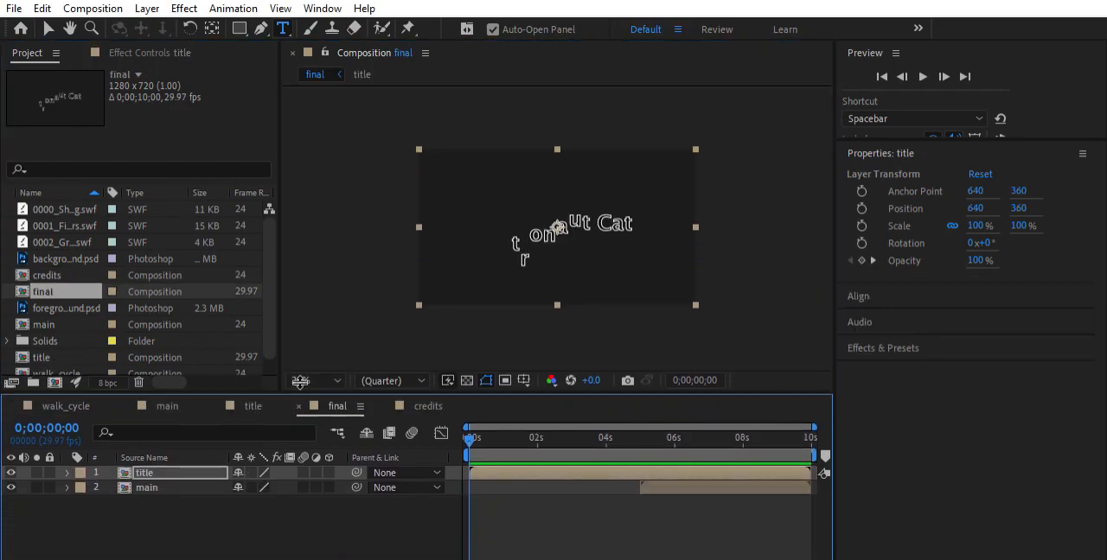
scroll(116, 272, down, 1)
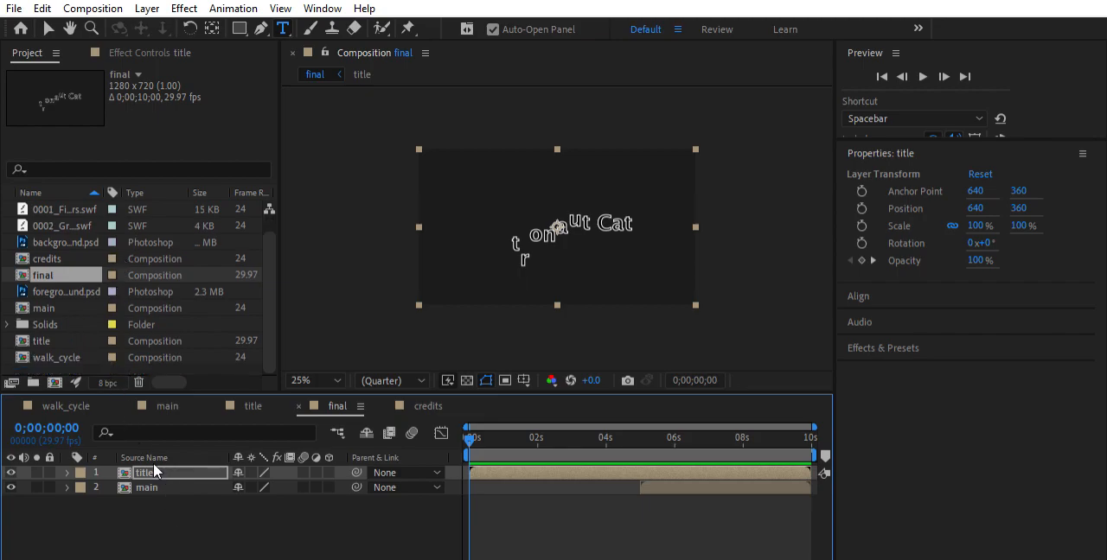
click(160, 487)
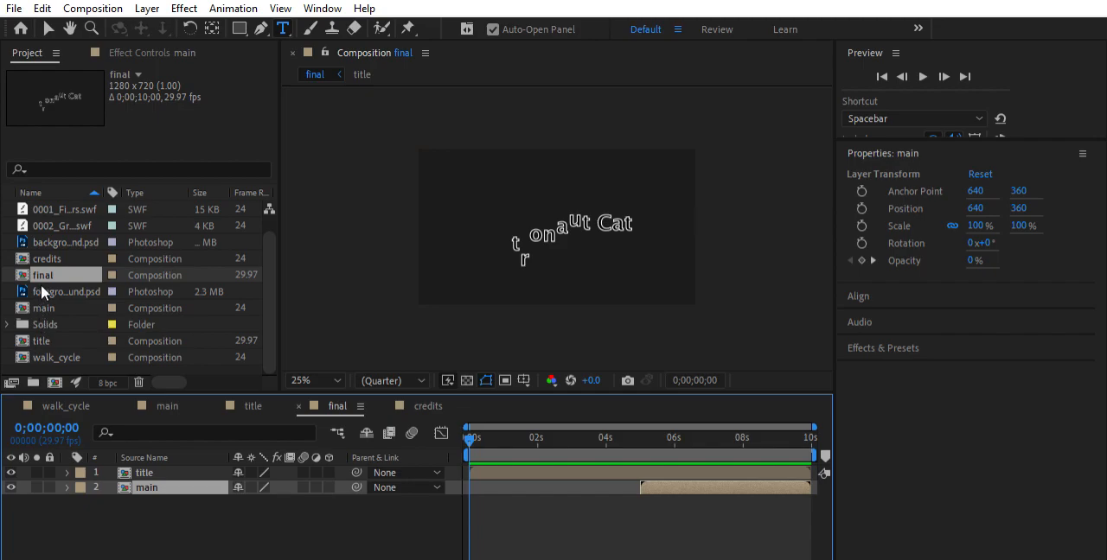
drag(48, 259, 166, 452)
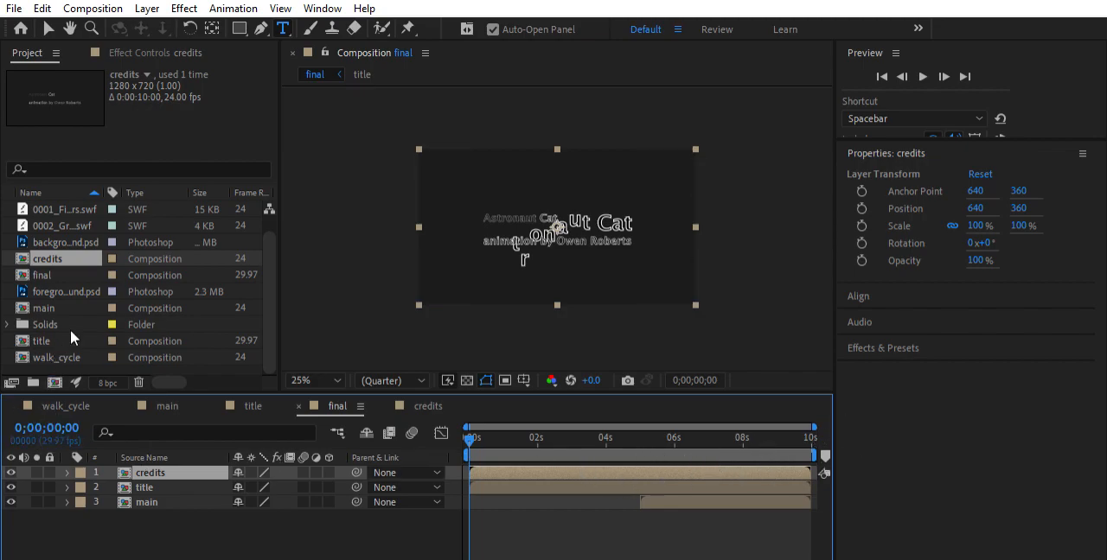
Set the final composition's duration to 0;00;20;00 and extend its visible timeline range to the full 20 seconds
click(43, 269)
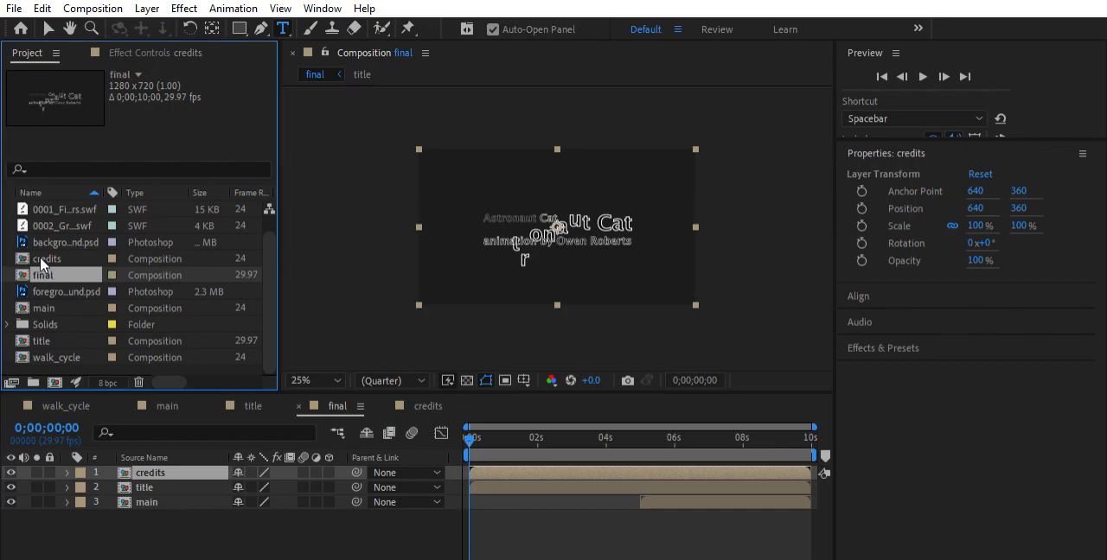
drag(107, 275, 540, 406)
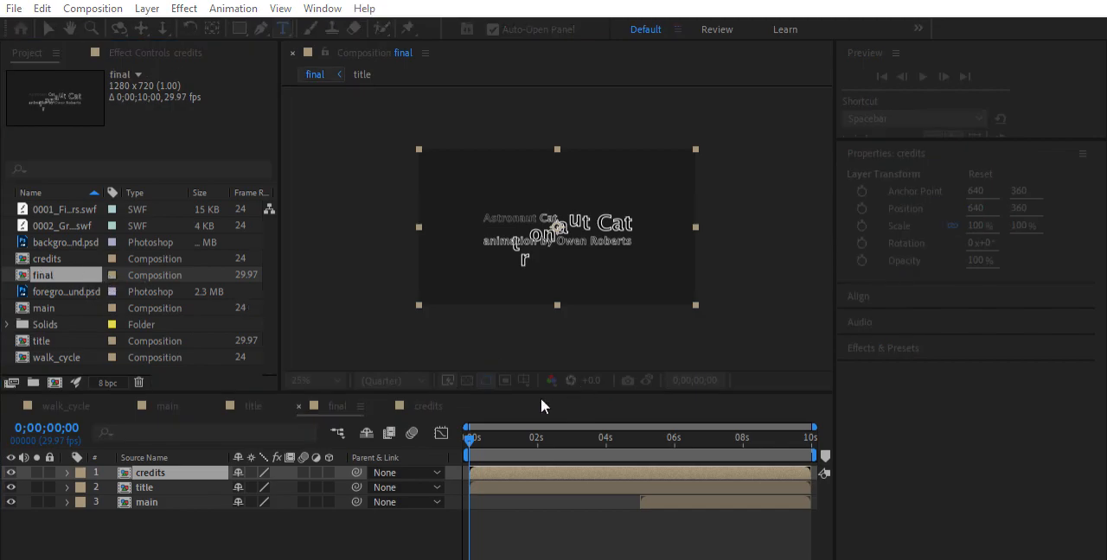
drag(500, 328, 466, 412)
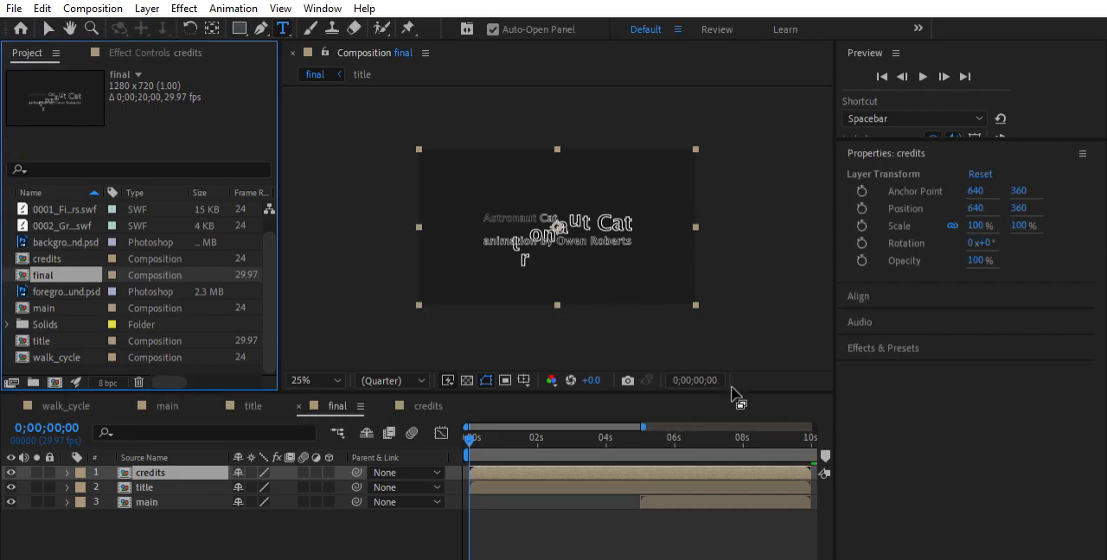
drag(649, 413, 819, 413)
Move the credits layer to start at about 10 s, where the title and main layers end, and preview the sequence
drag(595, 458, 761, 459)
key(space)
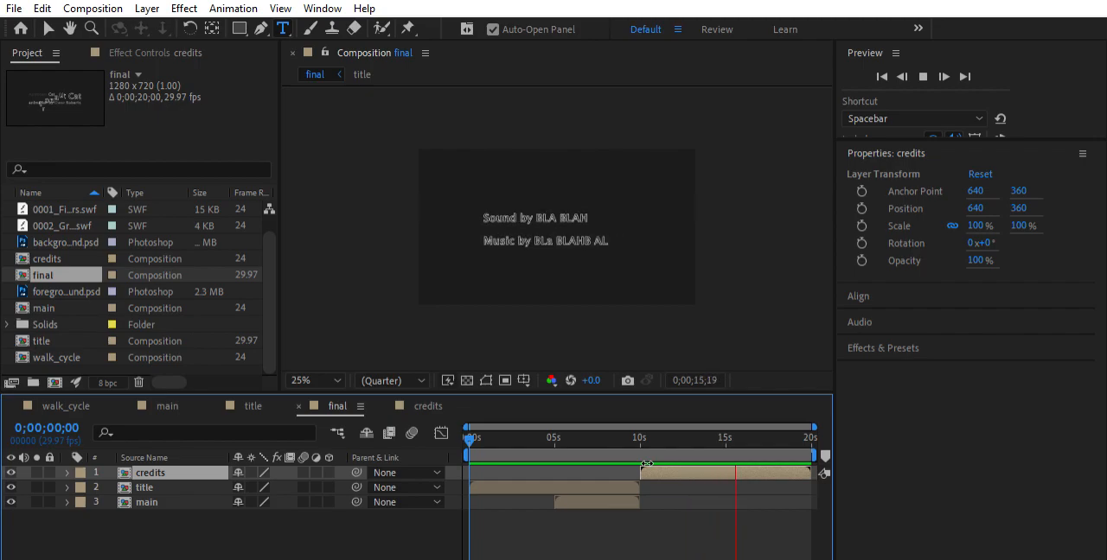
key(space)
Add an Opacity keyframe at 100% to the main layer at 0;00;09;01
click(620, 502)
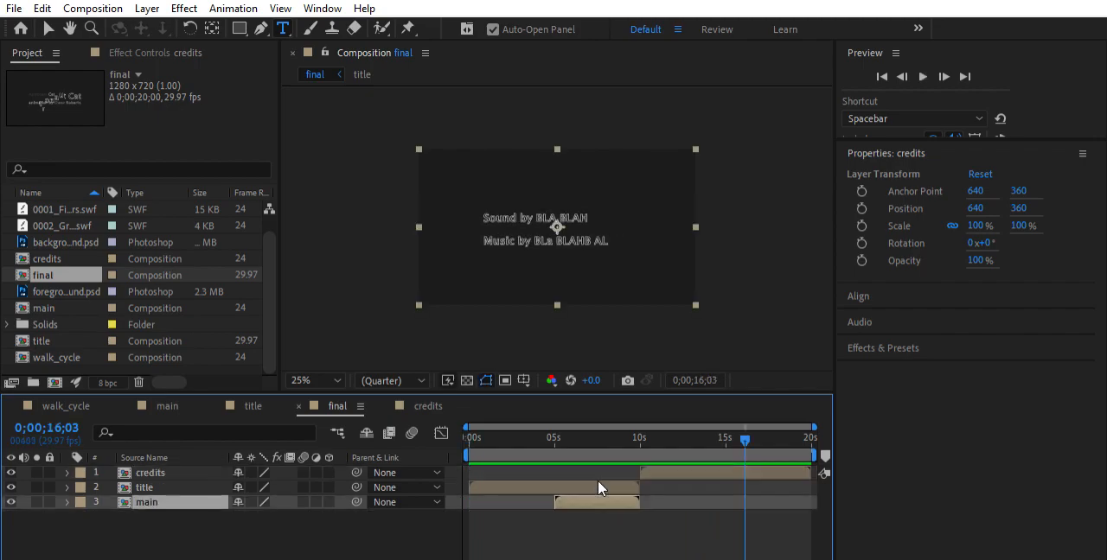
drag(733, 428, 623, 433)
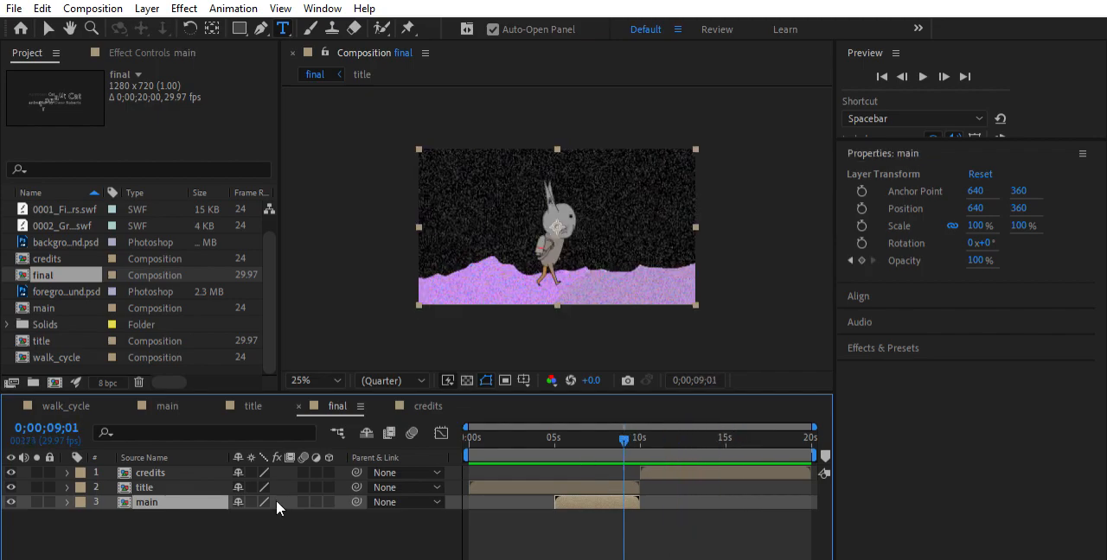
click(67, 502)
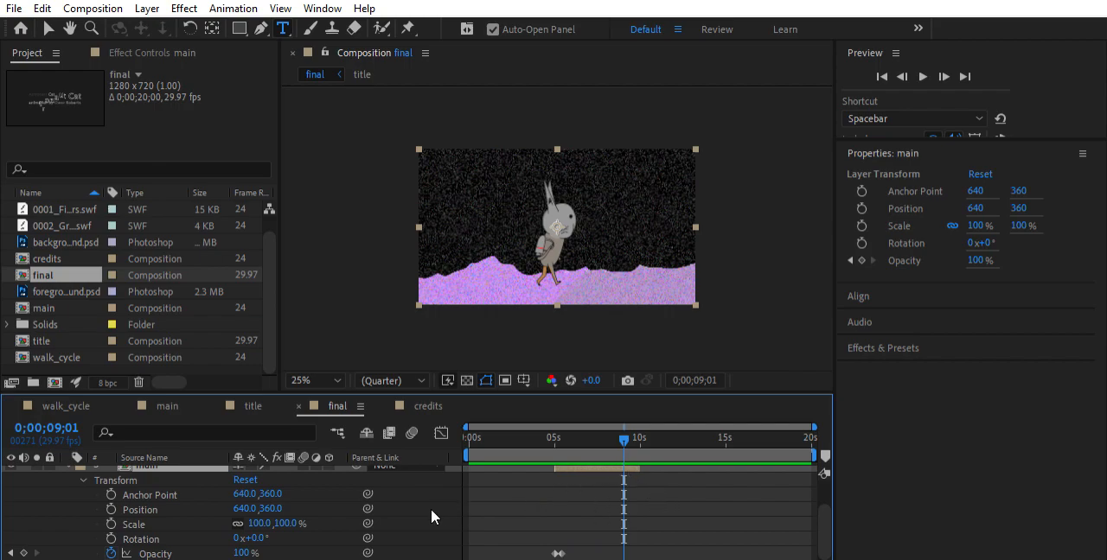
click(23, 554)
Keyframe the main layer's Opacity to 0% at 0;00;10;02 and preview the fade-out from about 0;00;07;26
drag(626, 421, 644, 424)
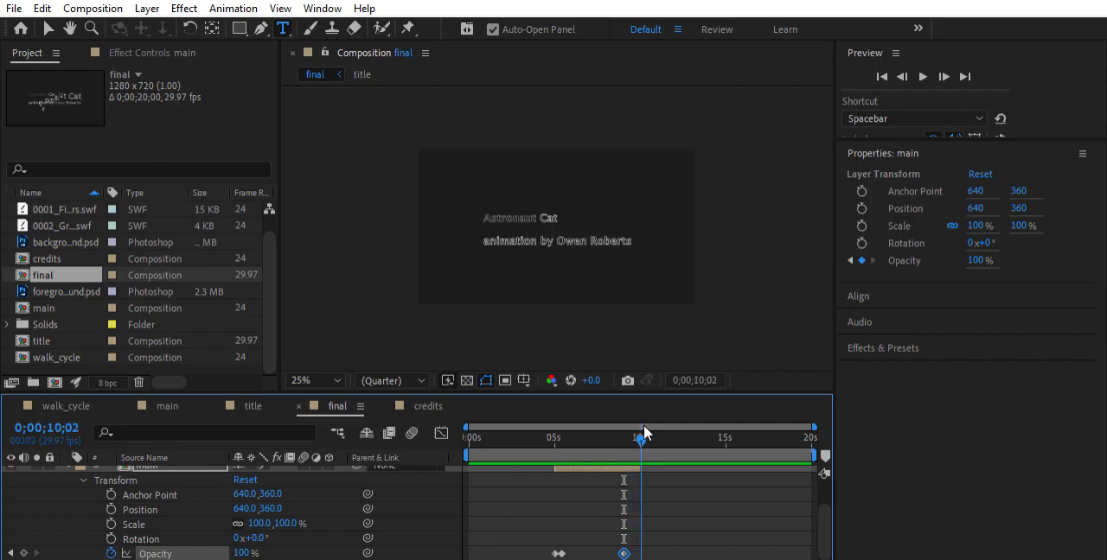
click(242, 552)
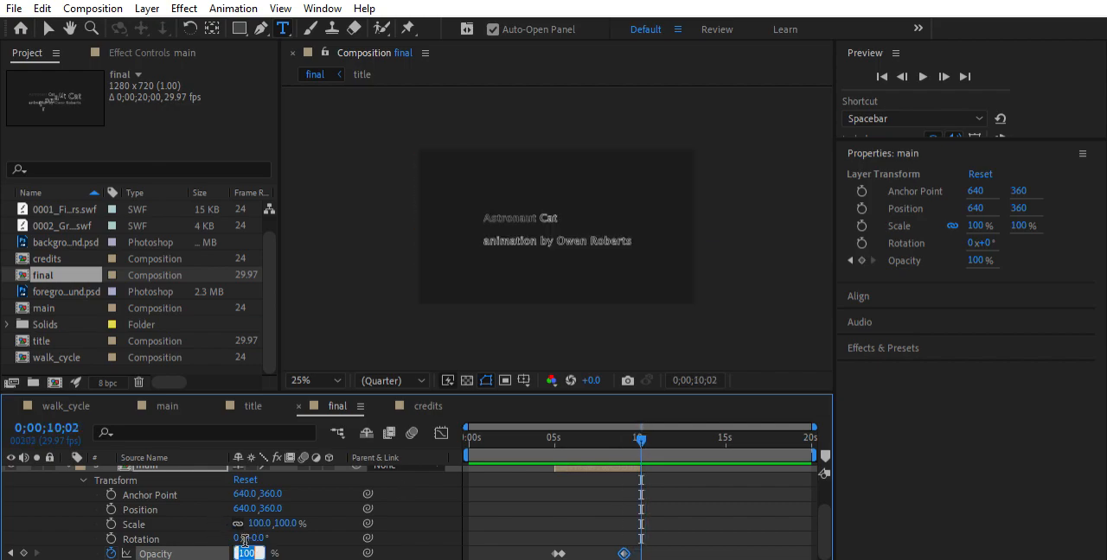
text(0)
key(Return)
drag(643, 428, 602, 427)
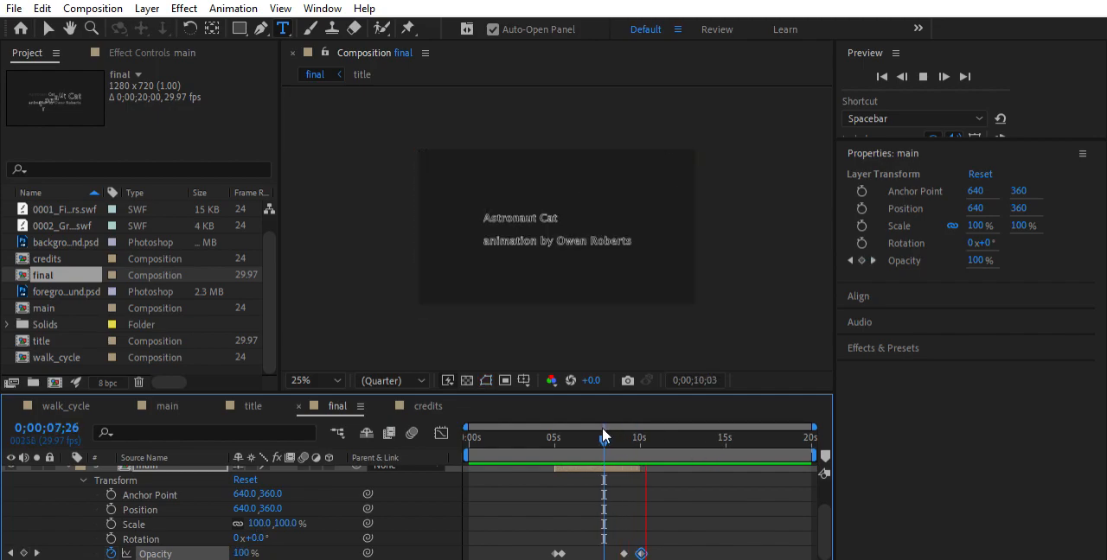
key(space)
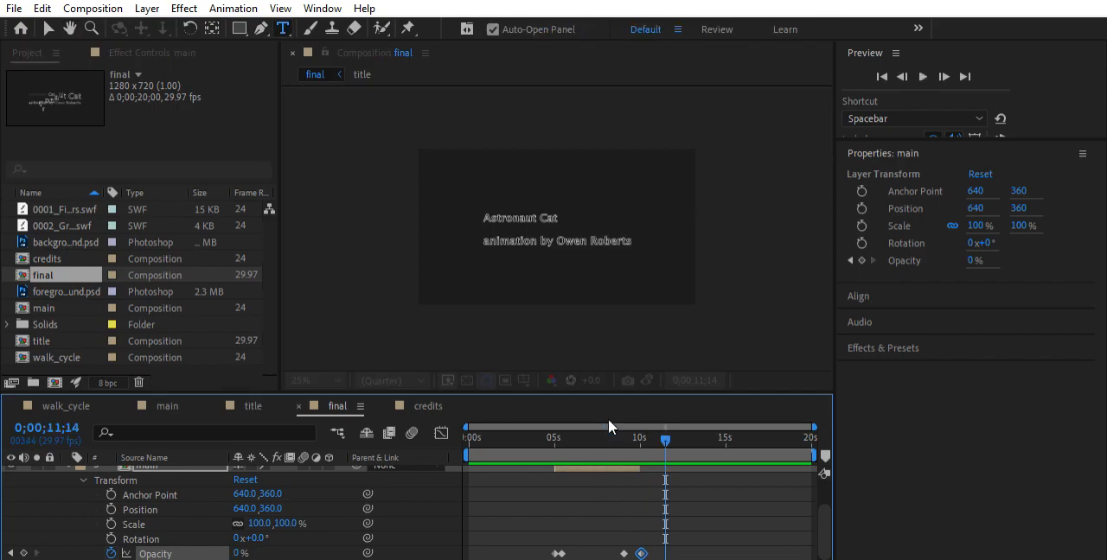
Shift the credits layer to start at about 10.5 s, leaving a short gap after main, and return to 0;00;09;10
scroll(679, 478, up, 3)
click(675, 471)
drag(664, 467, 629, 434)
Play the final composition through the credits and back into the title, and enlarge the composition view to fit its panel
key(space)
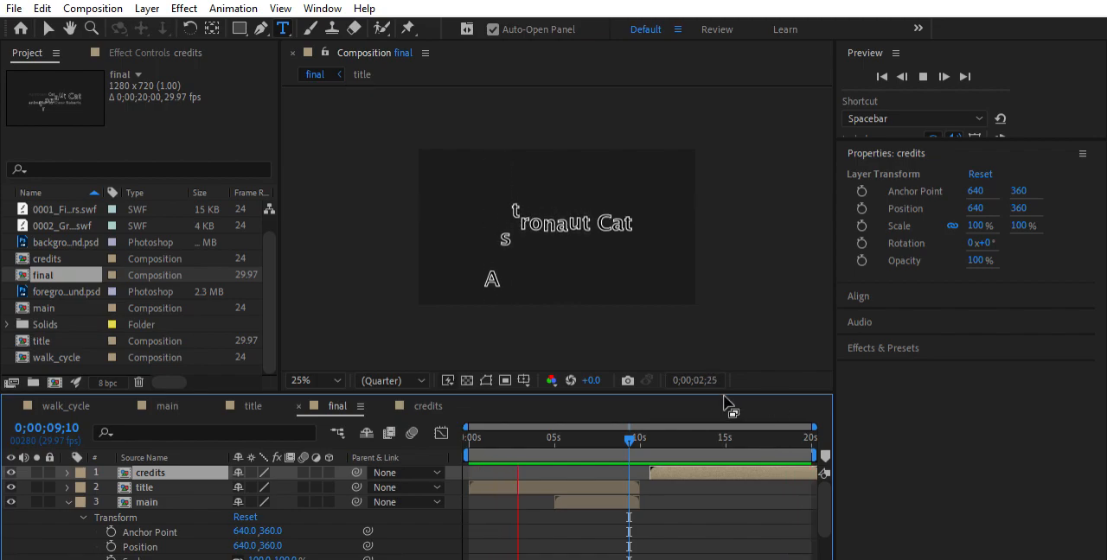
key(space)
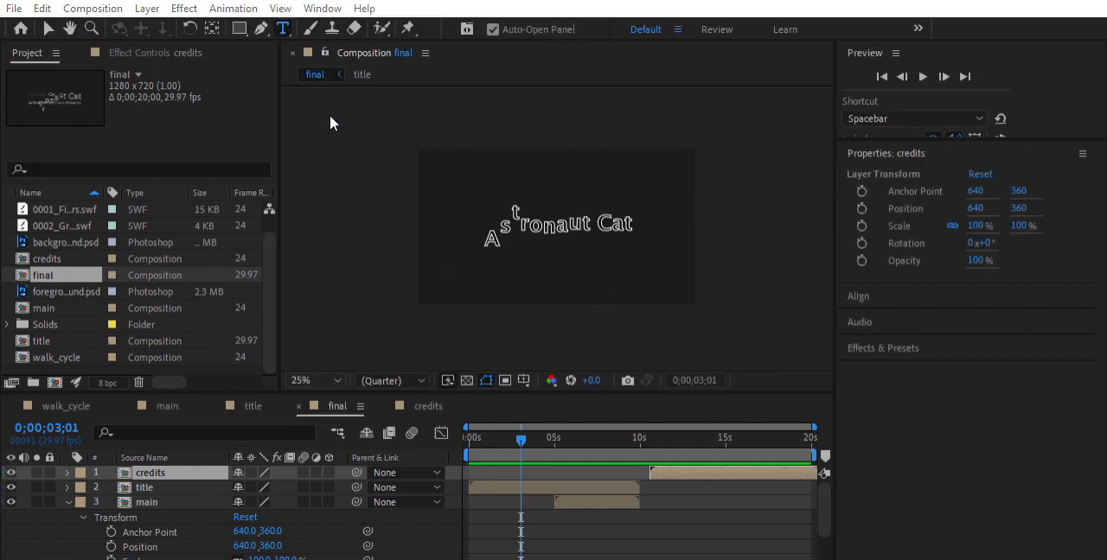
click(324, 68)
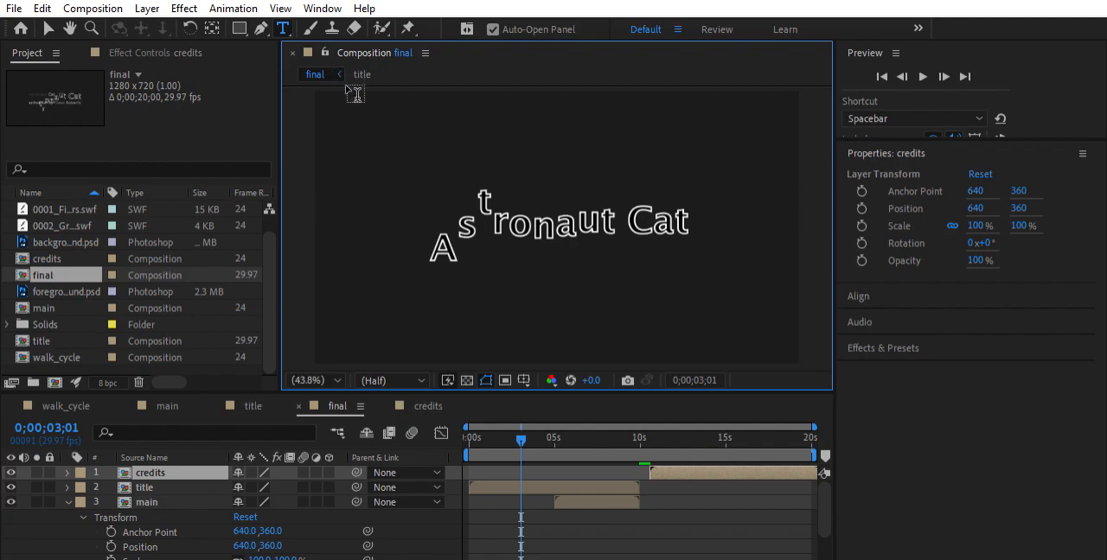